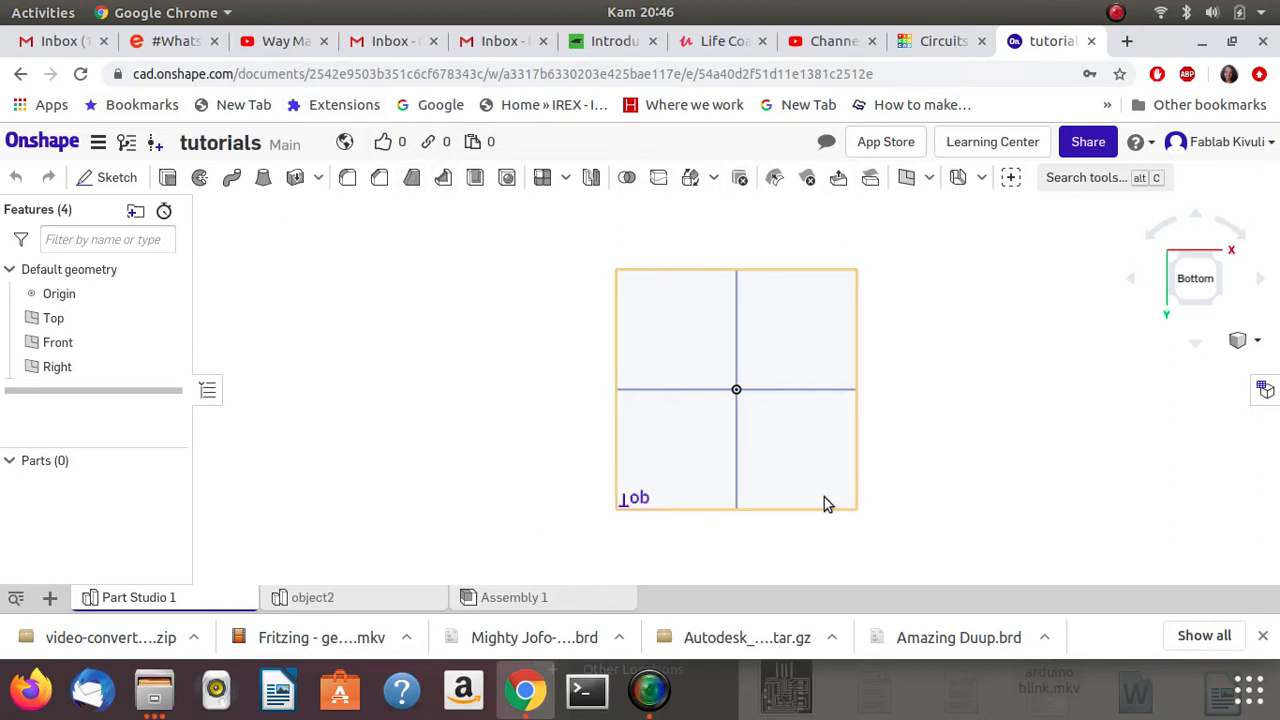
Open the object2 part studio, view the Top plane head-on and start a new sketch on it.
left_click(342, 604)
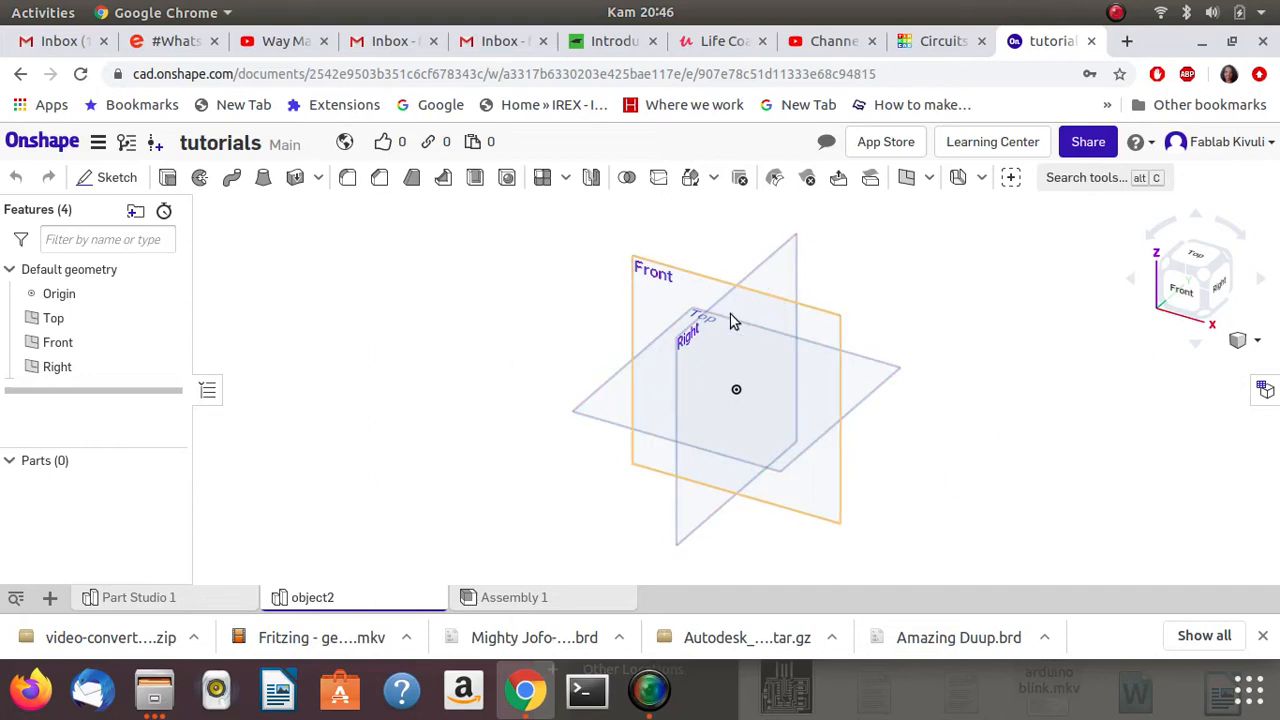
right_click(612, 410)
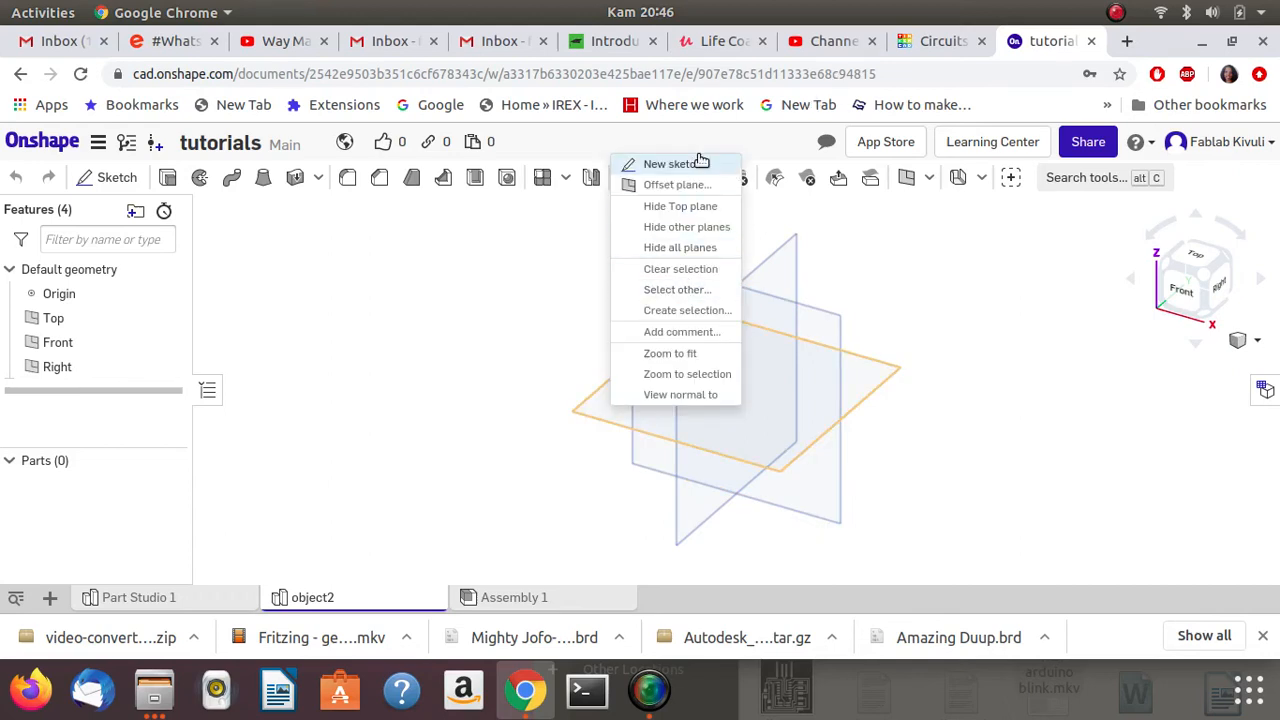
left_click(677, 395)
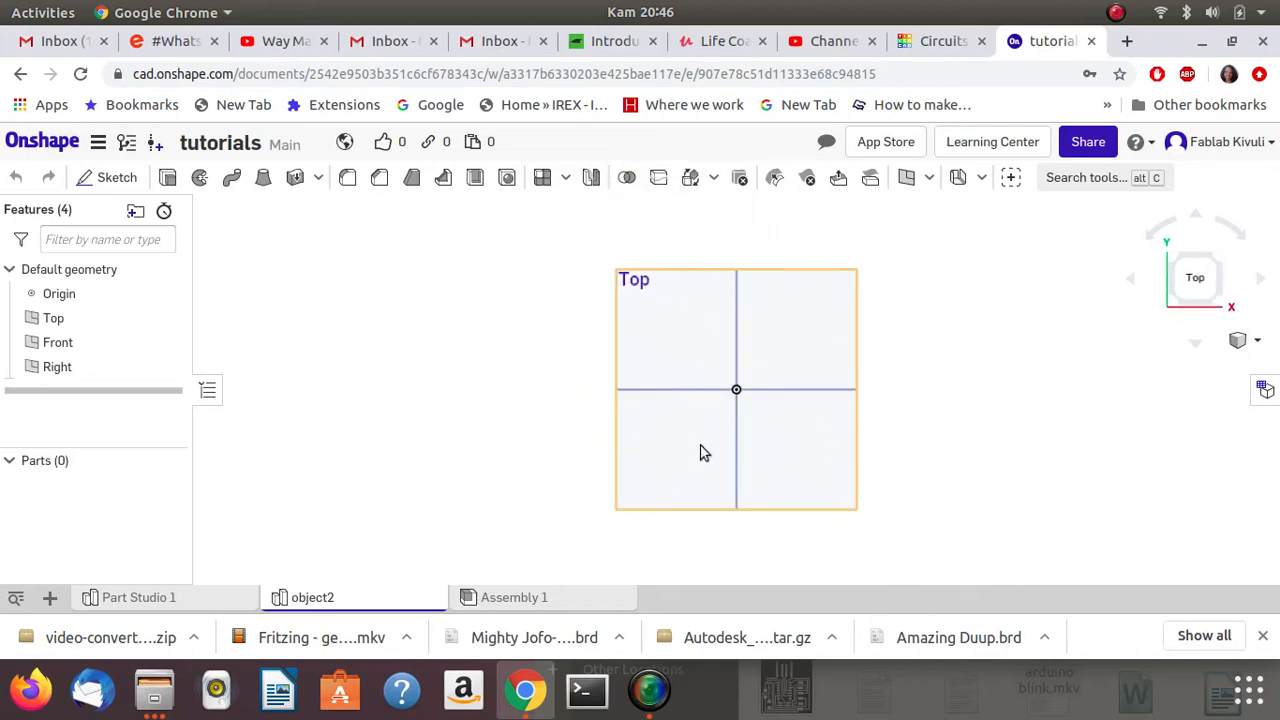
right_click(672, 340)
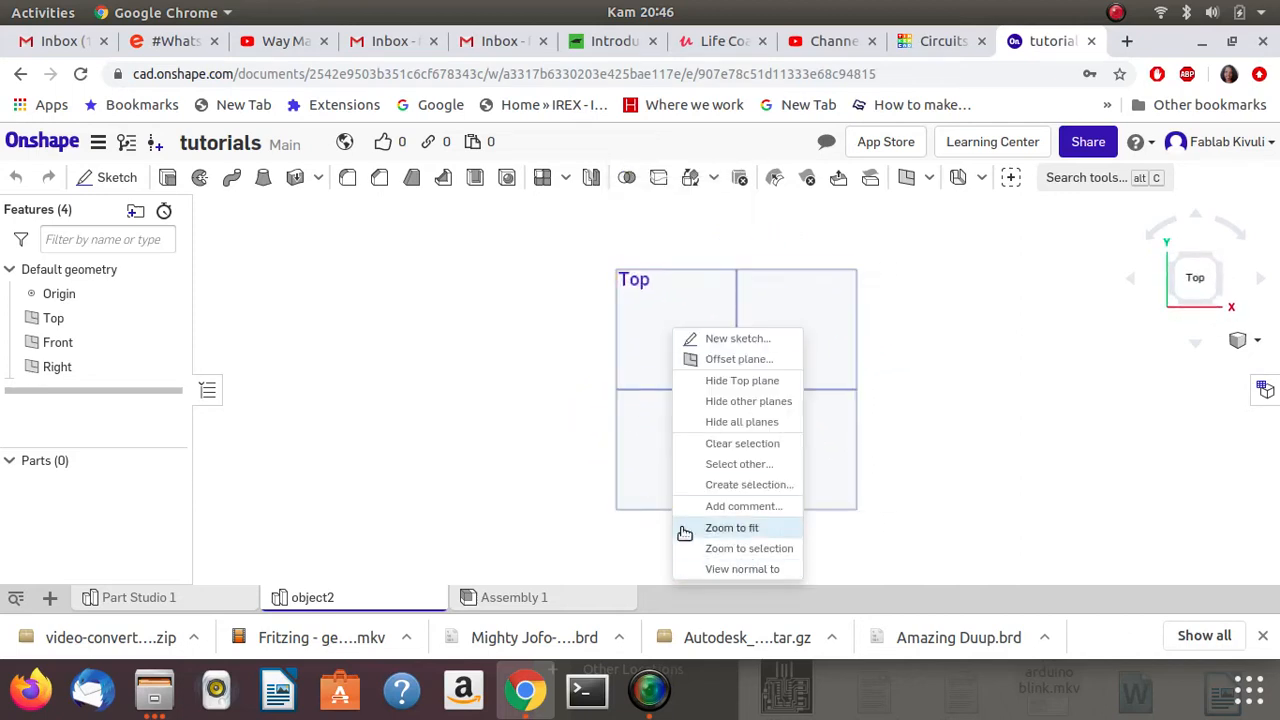
left_click(740, 339)
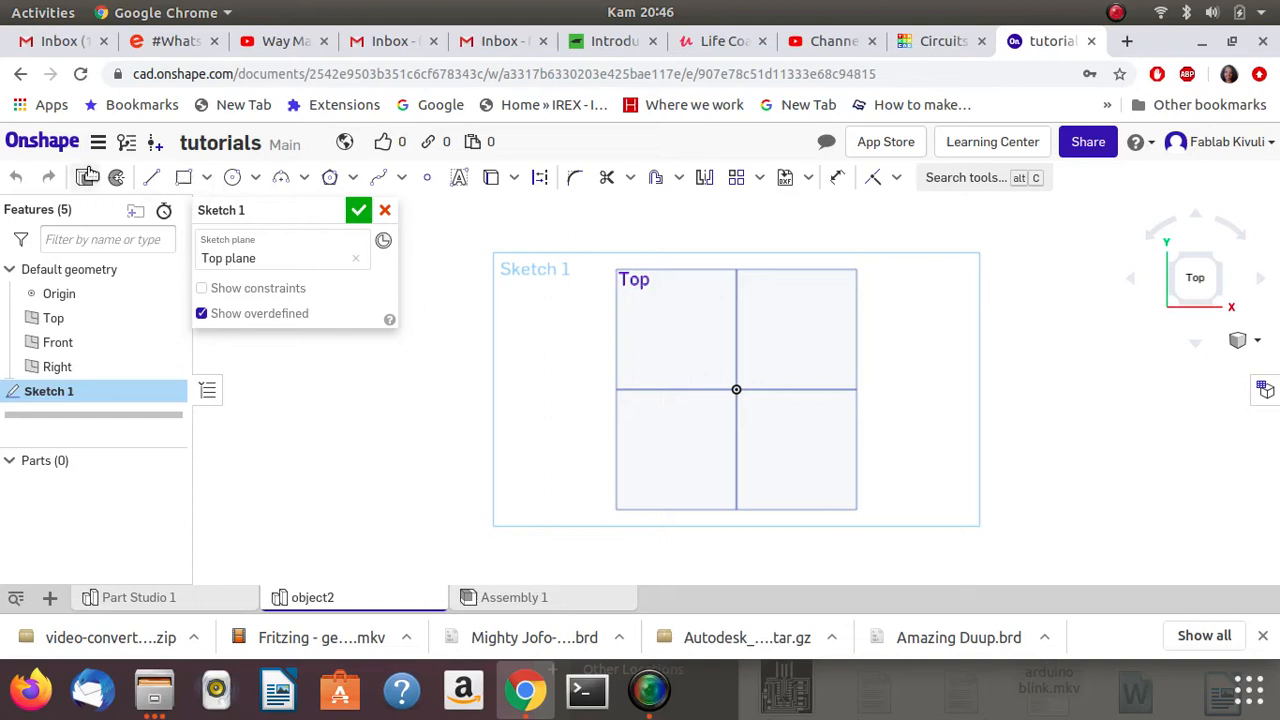
Try a corner rectangle about 3.46 wide by 2.5 high around the origin, and undo it.
left_click(151, 177)
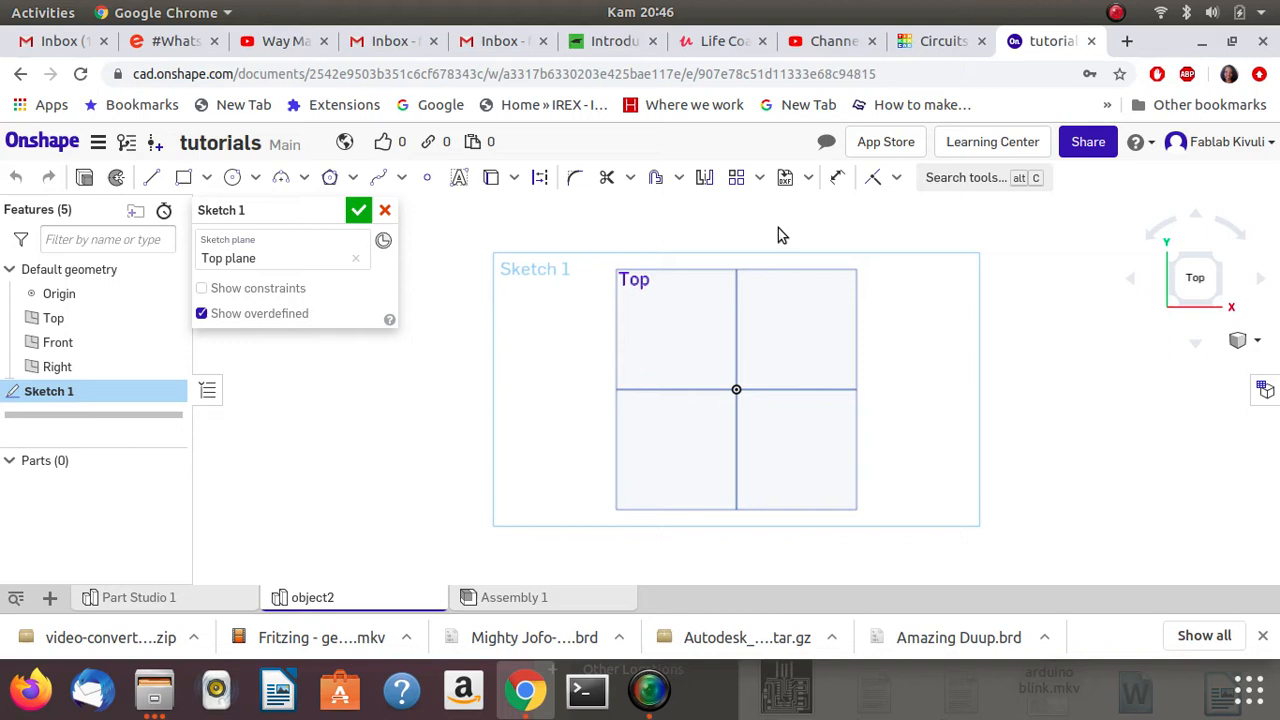
left_click(205, 178)
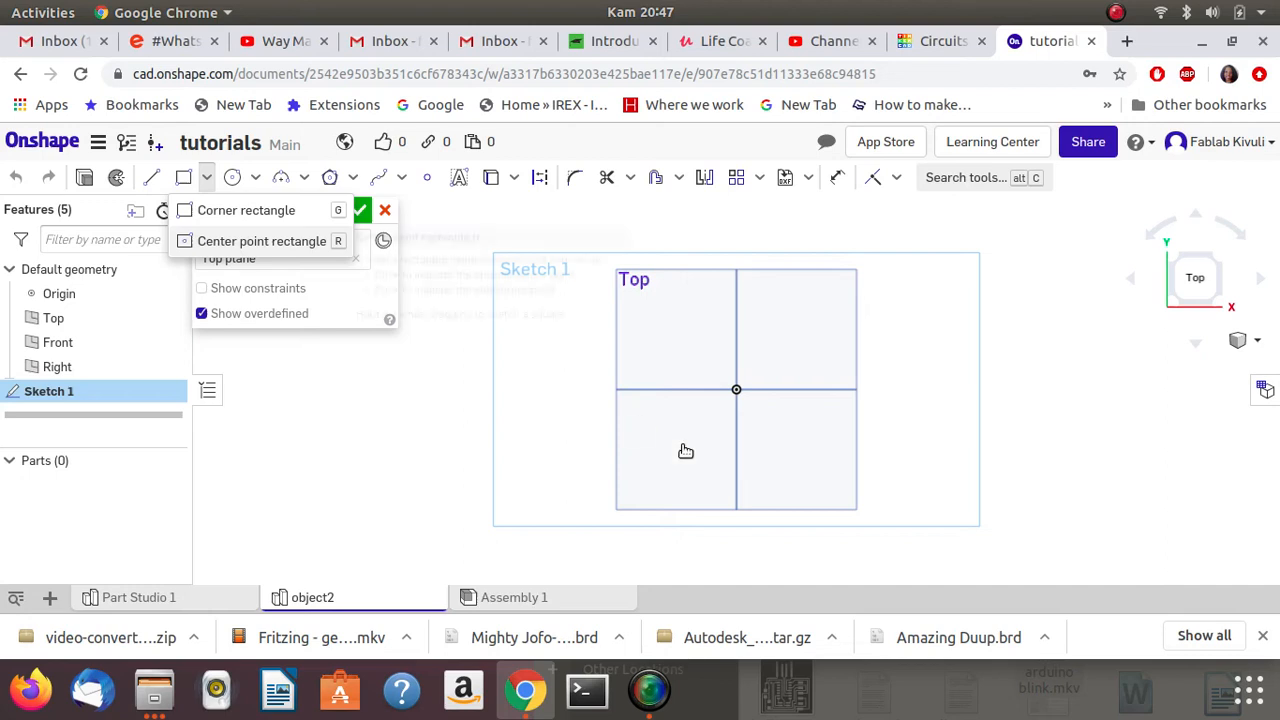
key("g")
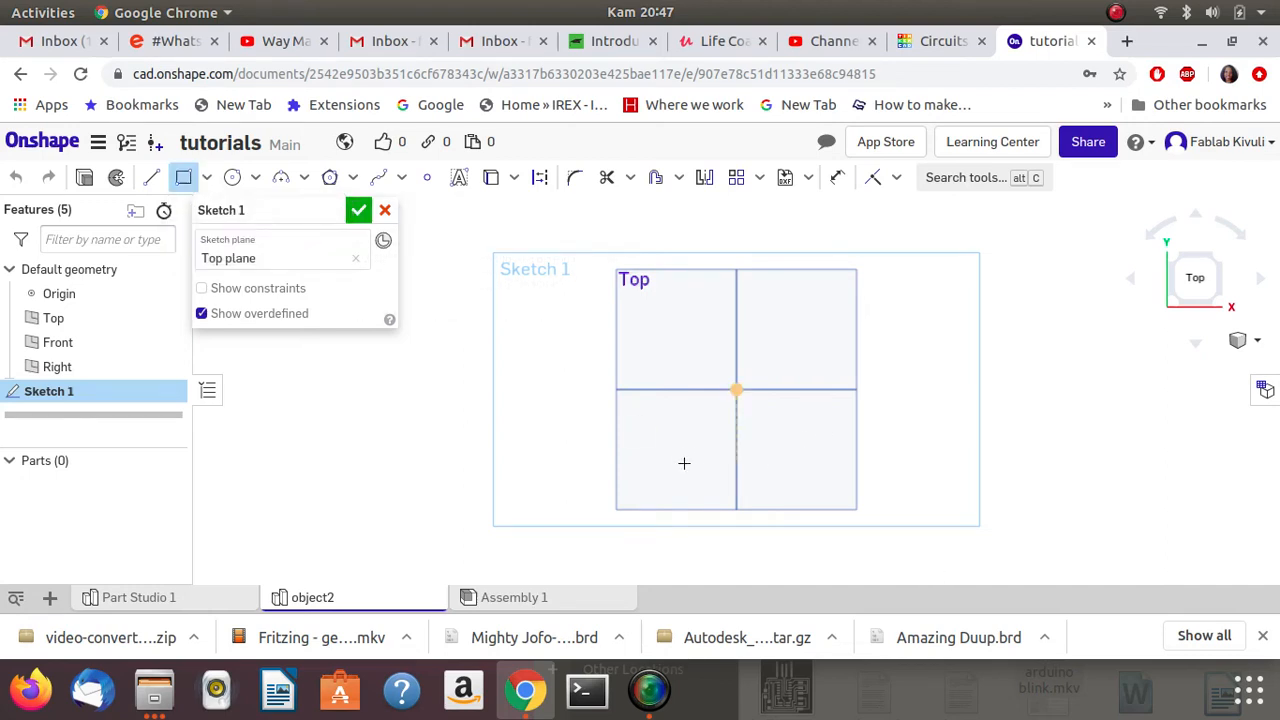
left_click(636, 445)
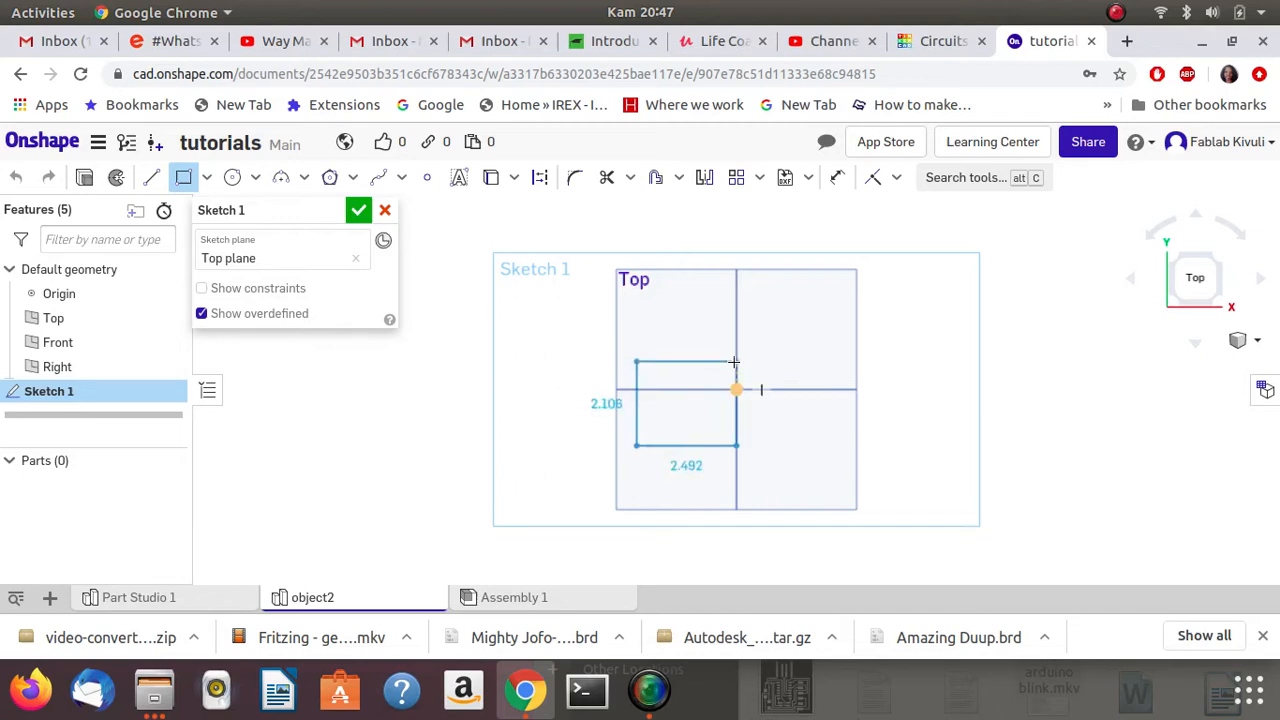
left_click(776, 345)
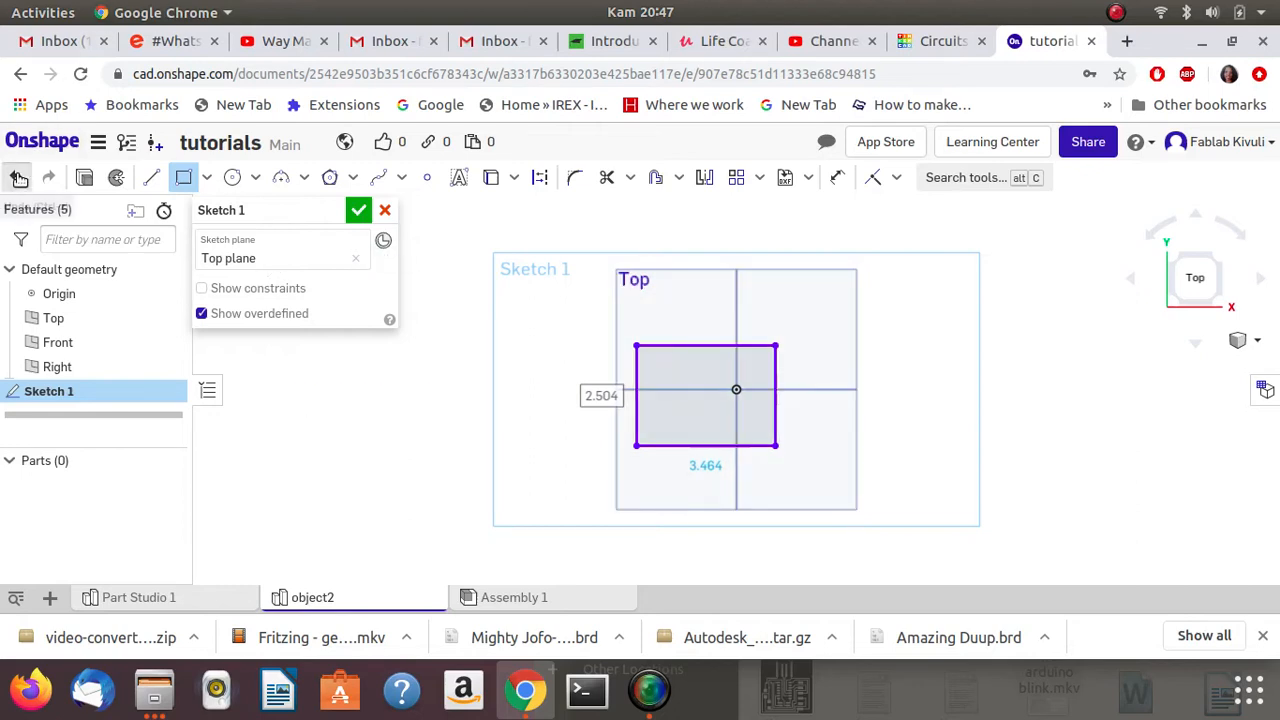
left_click(17, 177)
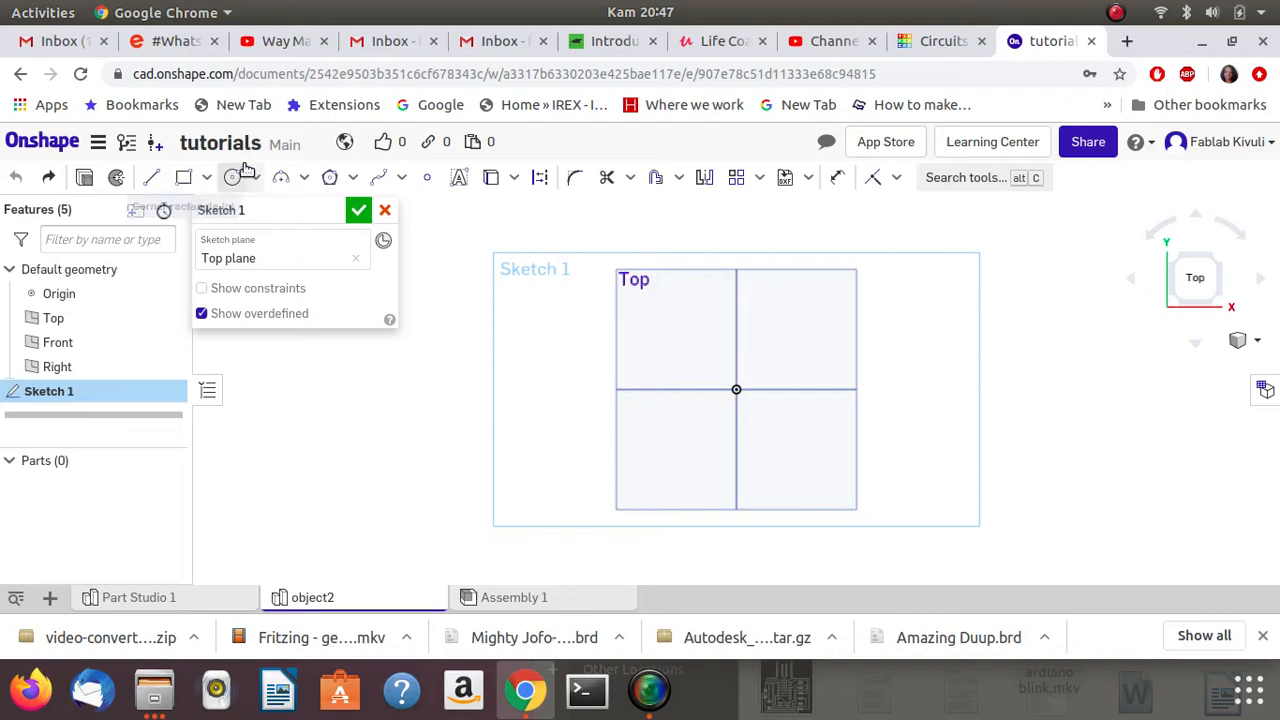
Sketch a center point rectangle centred on the origin, about 3.44 wide by 3.09 high.
left_click(208, 177)
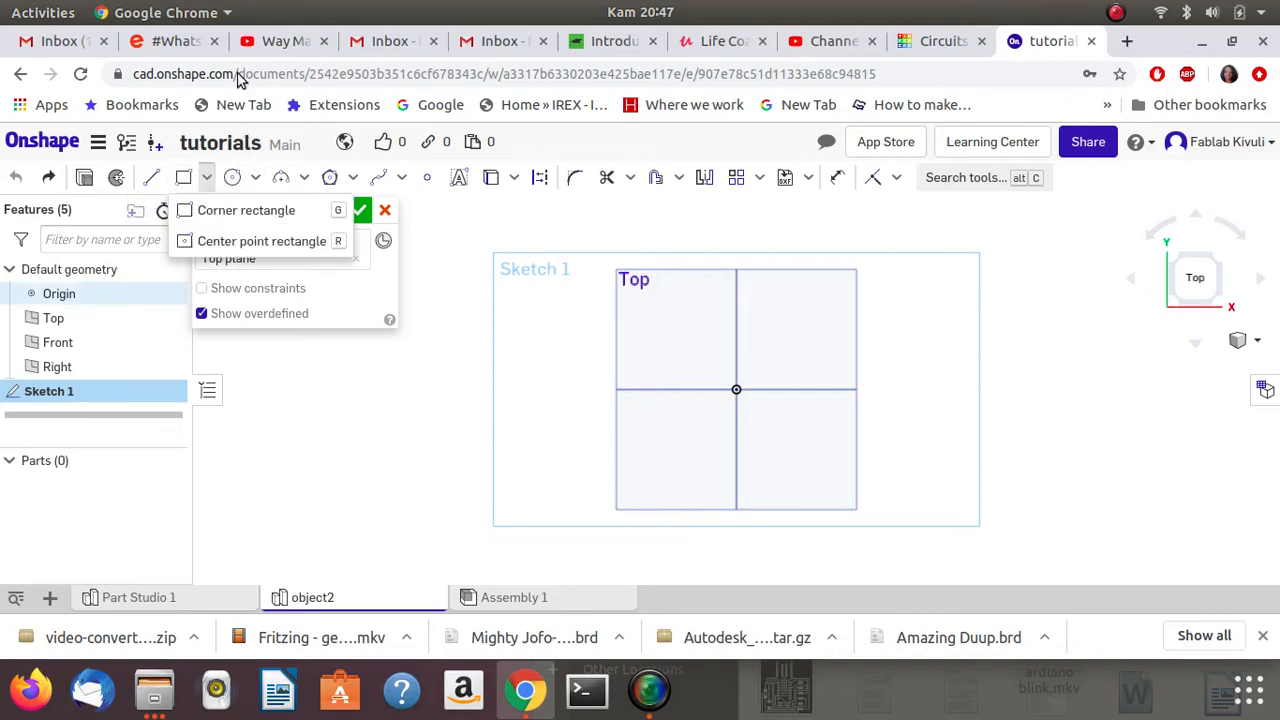
left_click(184, 249)
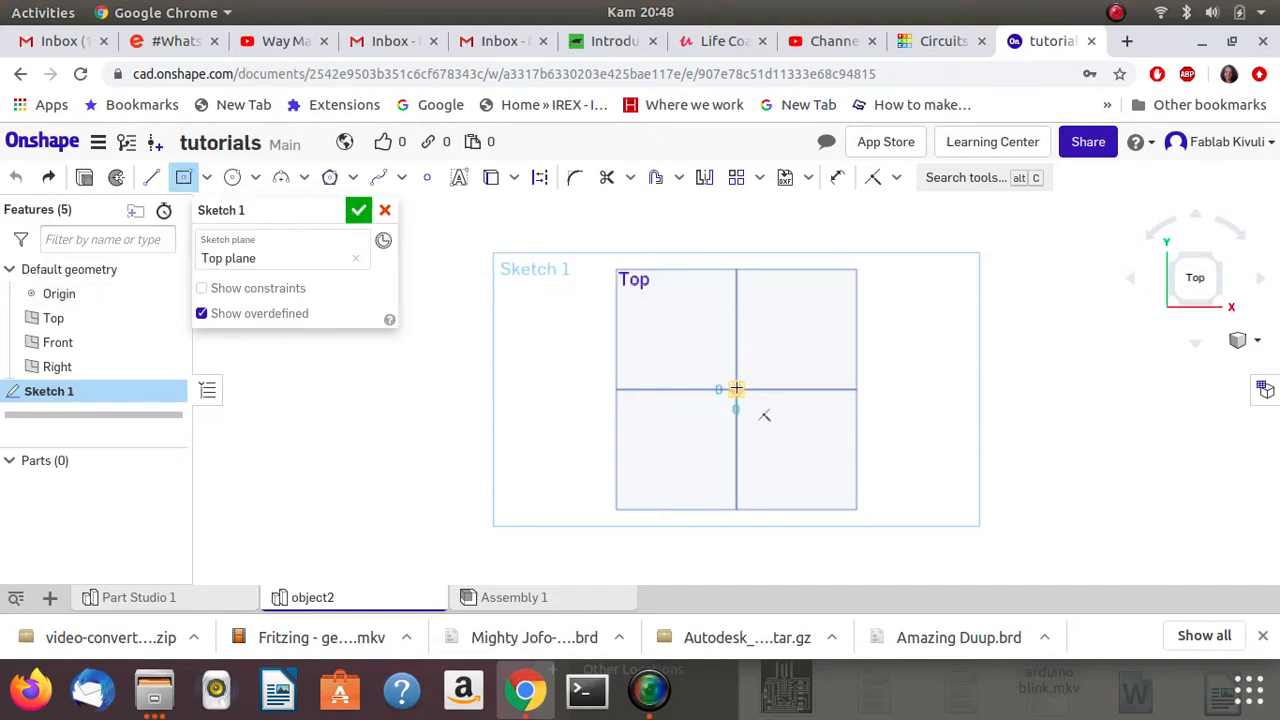
left_click(736, 389)
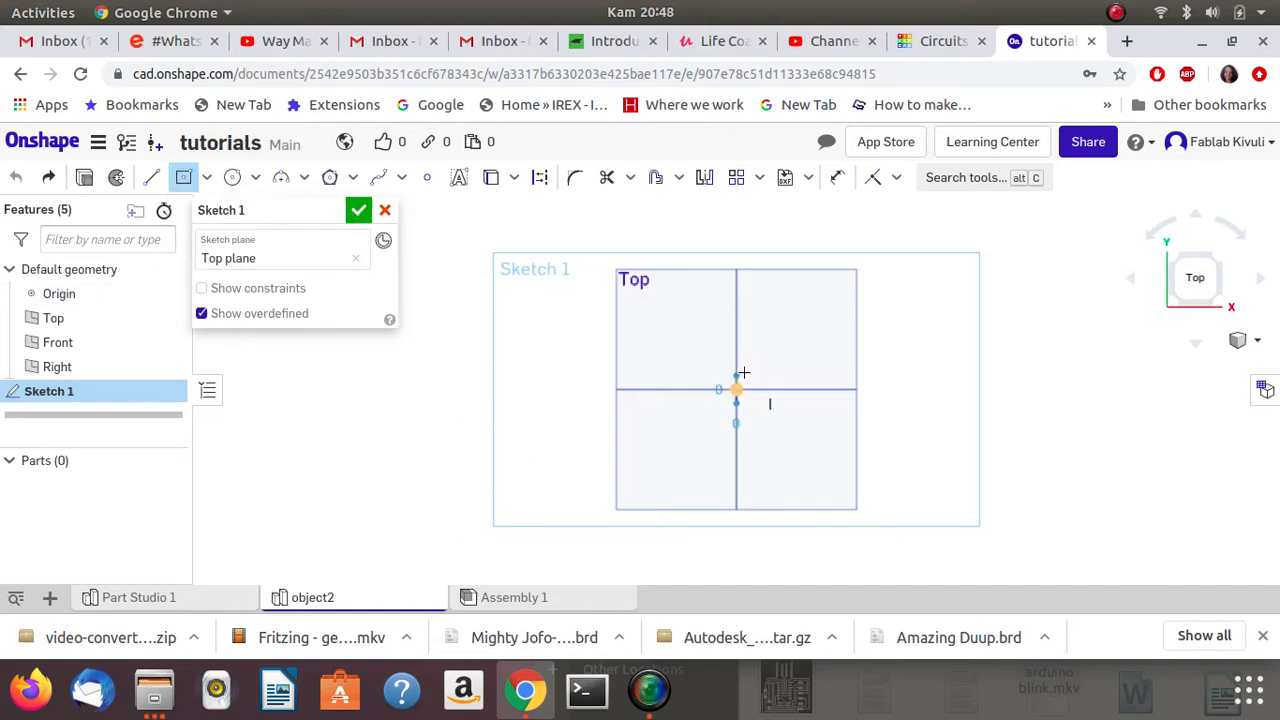
left_click(806, 327)
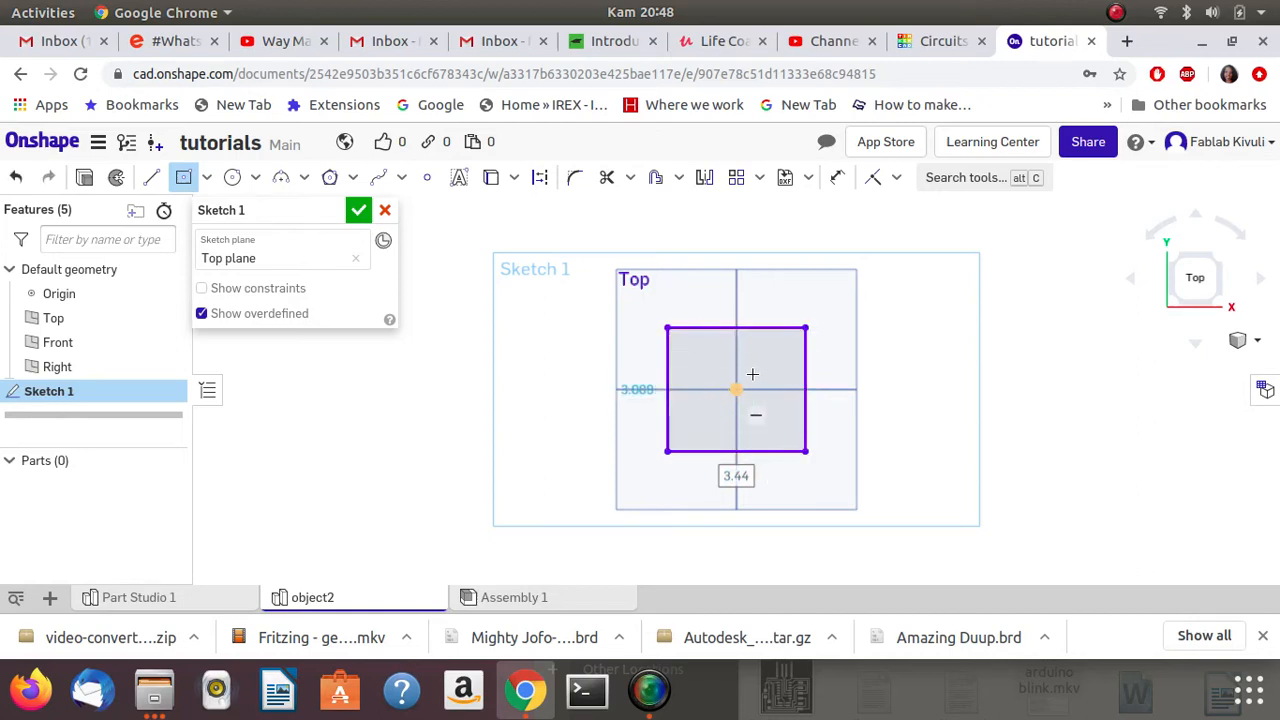
Sketch a center point circle about 0.5 in diameter inside the rectangle near its upper-left corner.
left_click(257, 178)
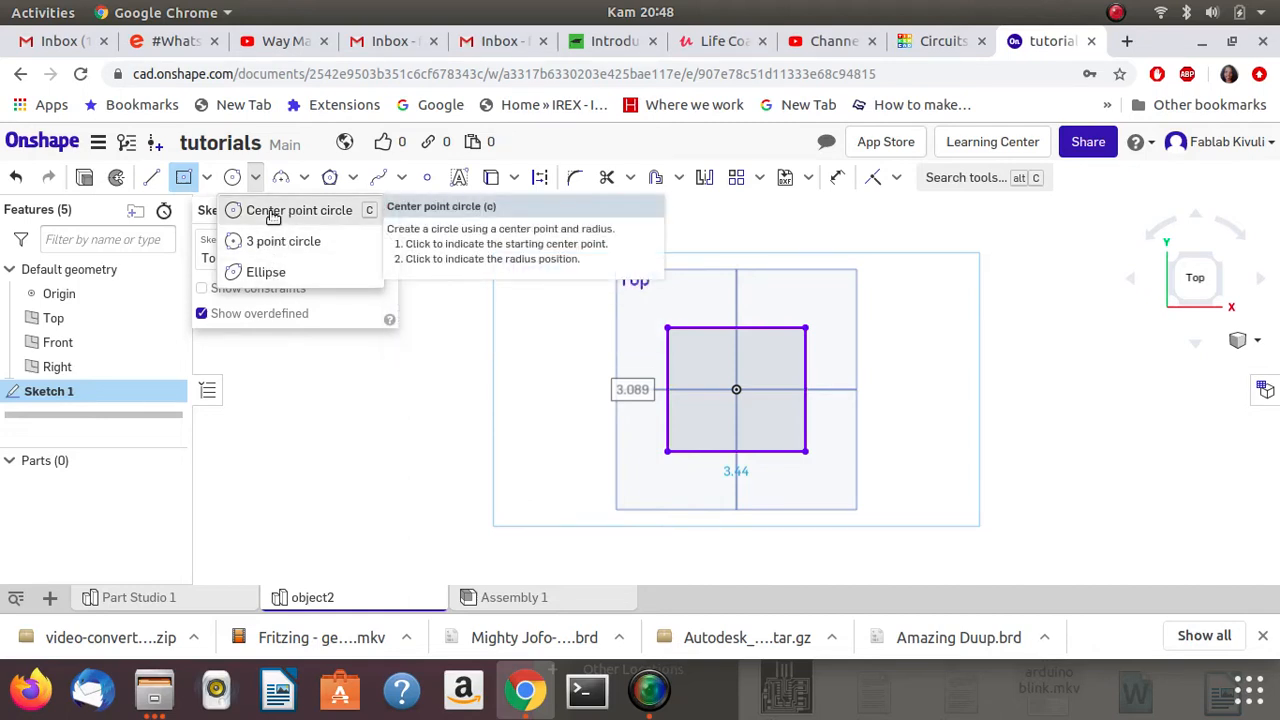
left_click(272, 216)
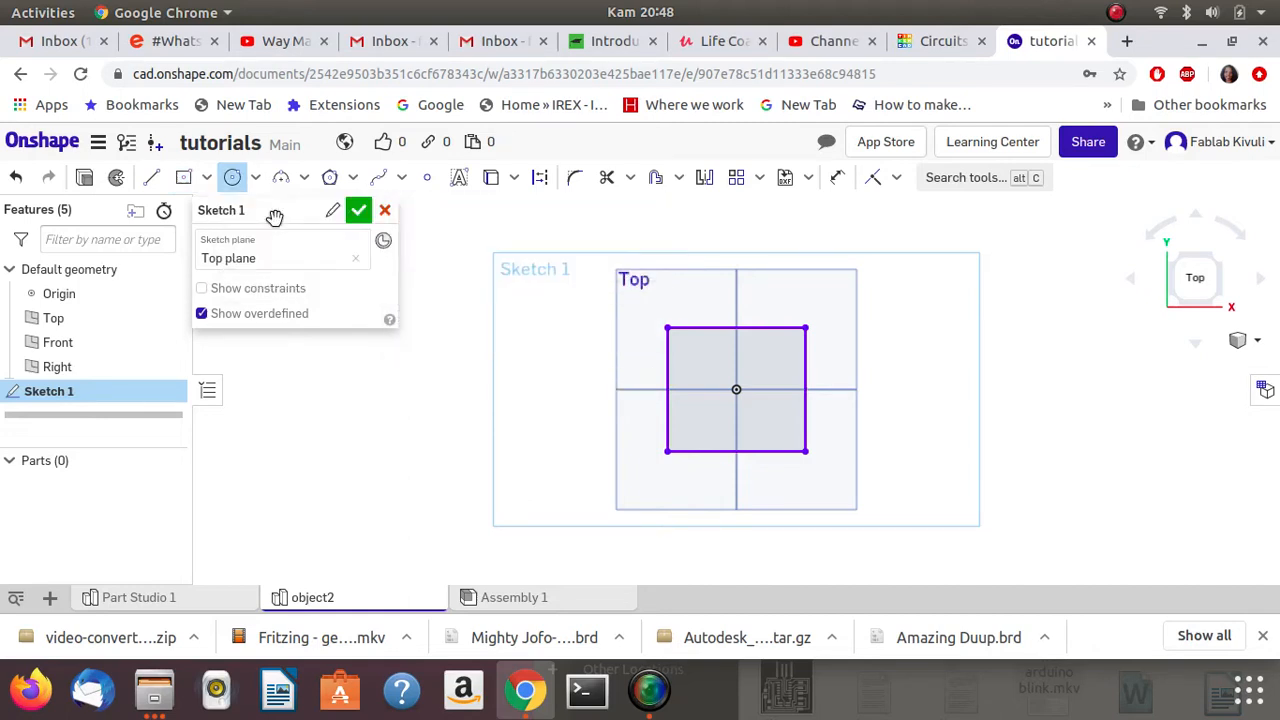
left_click(694, 352)
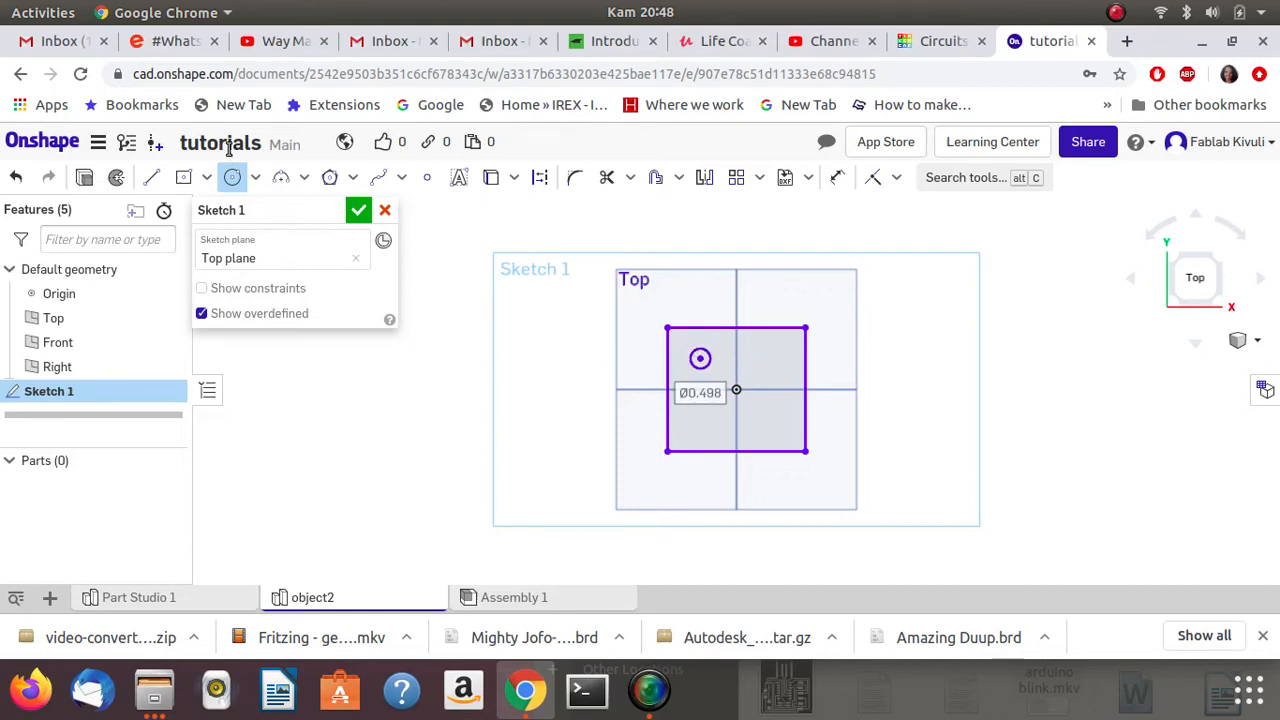
Try a small 3 point circle inside the rectangle near its upper-right corner, and undo it.
left_click(256, 177)
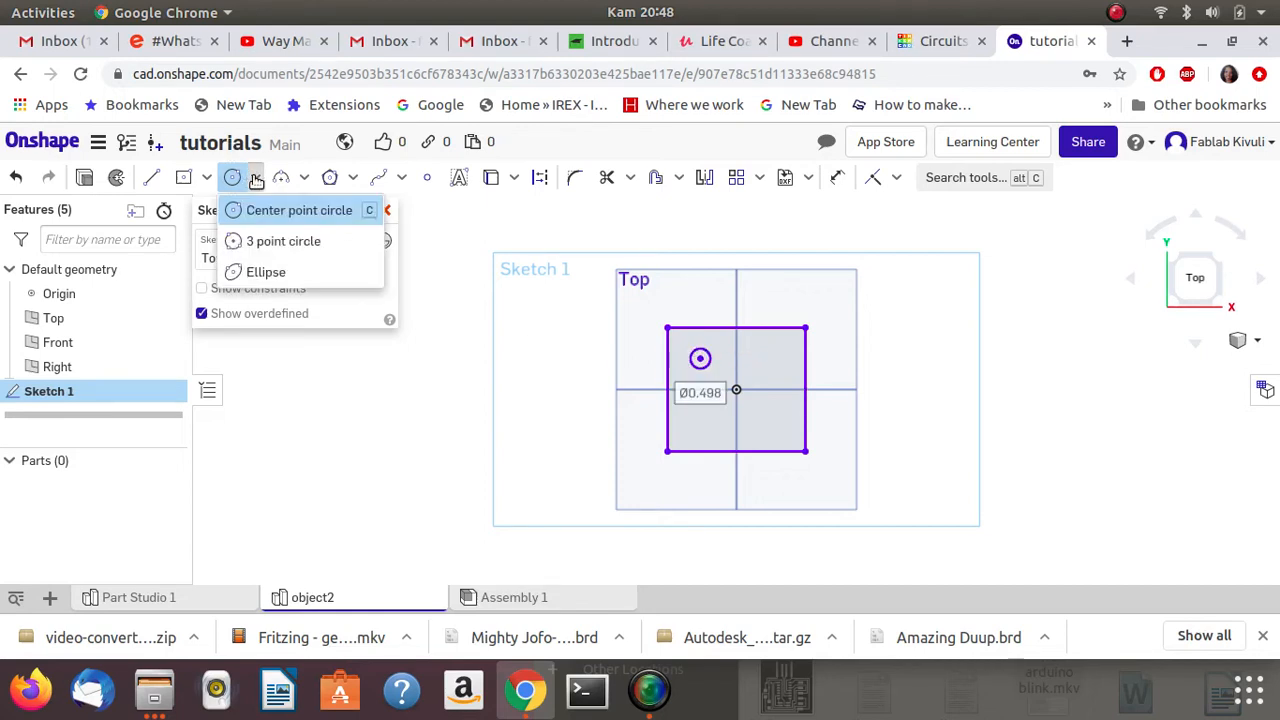
left_click(262, 241)
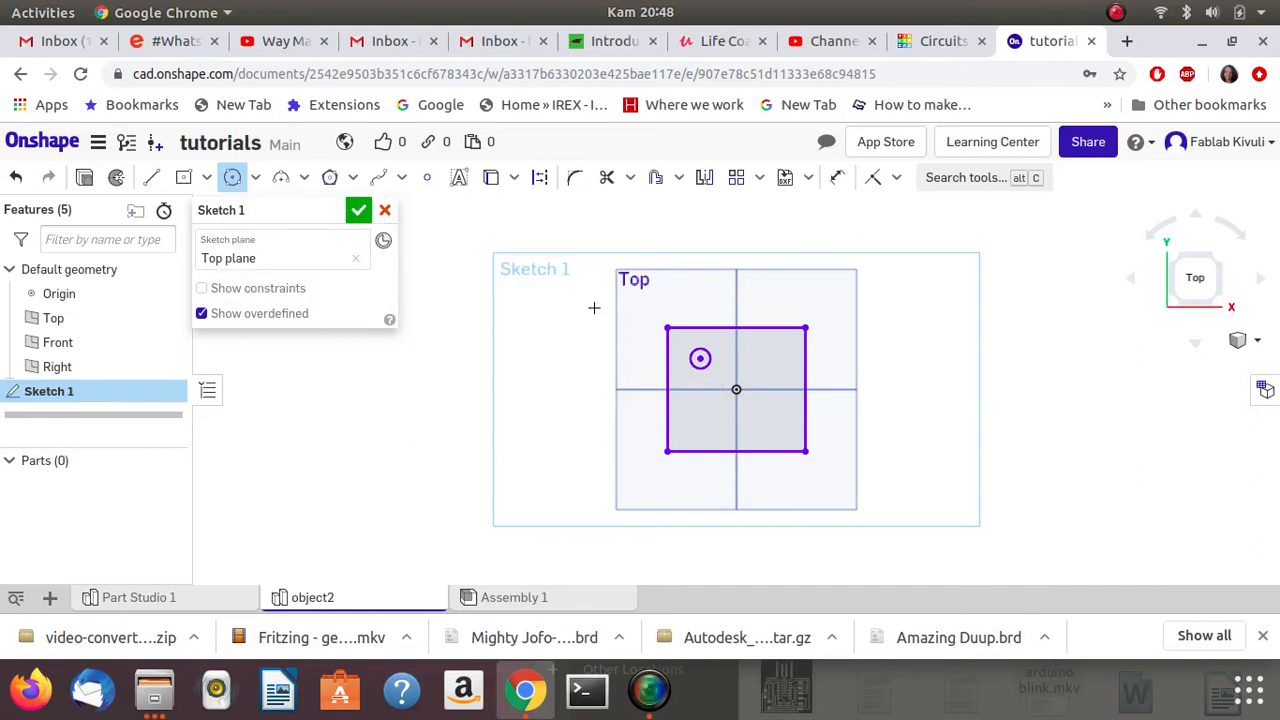
left_click(755, 370)
left_click(760, 355)
left_click(765, 353)
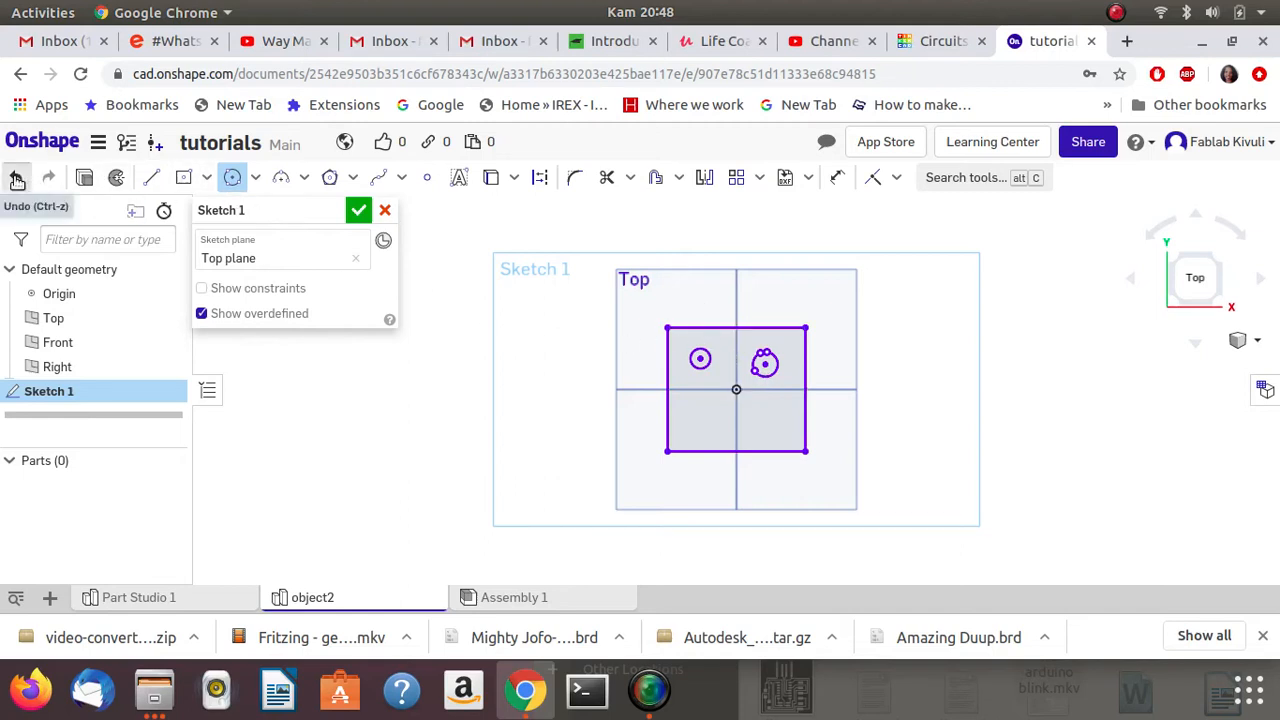
left_click(272, 178)
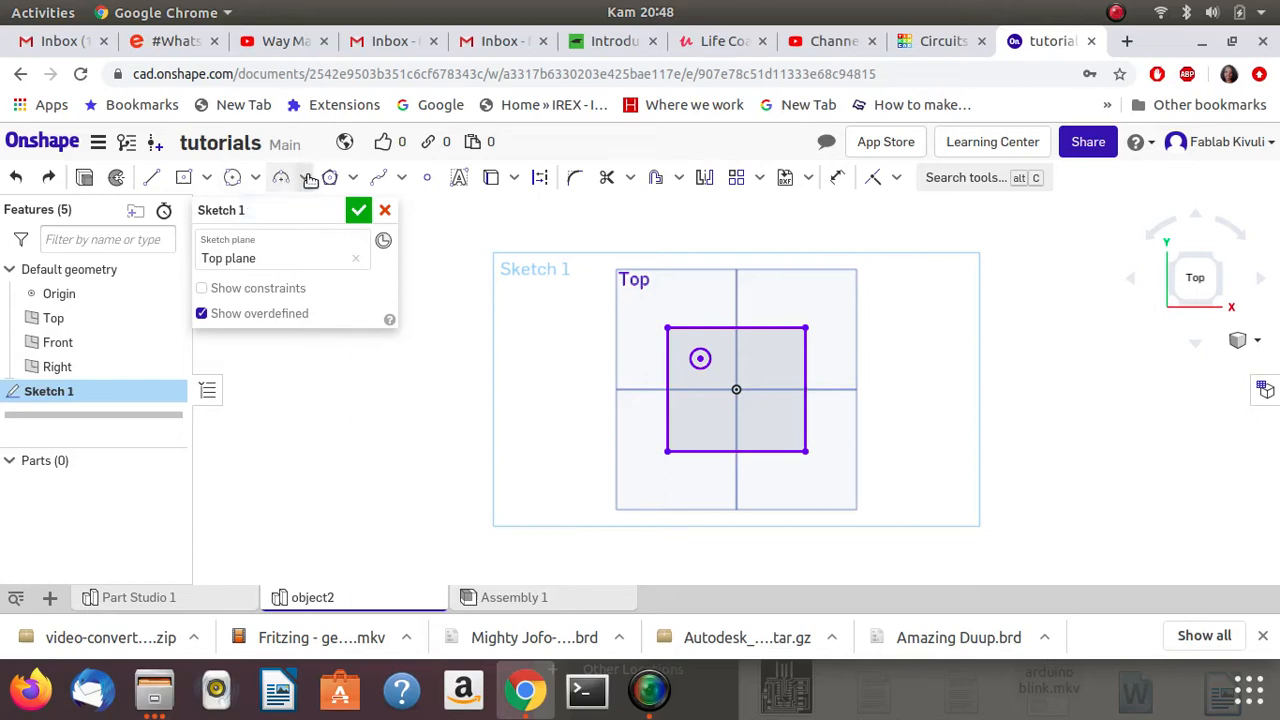
Sketch a center point arc of about 1.2 radius centred on the rectangle's top edge midpoint, from inside the rectangle up to that edge's right part.
left_click(305, 178)
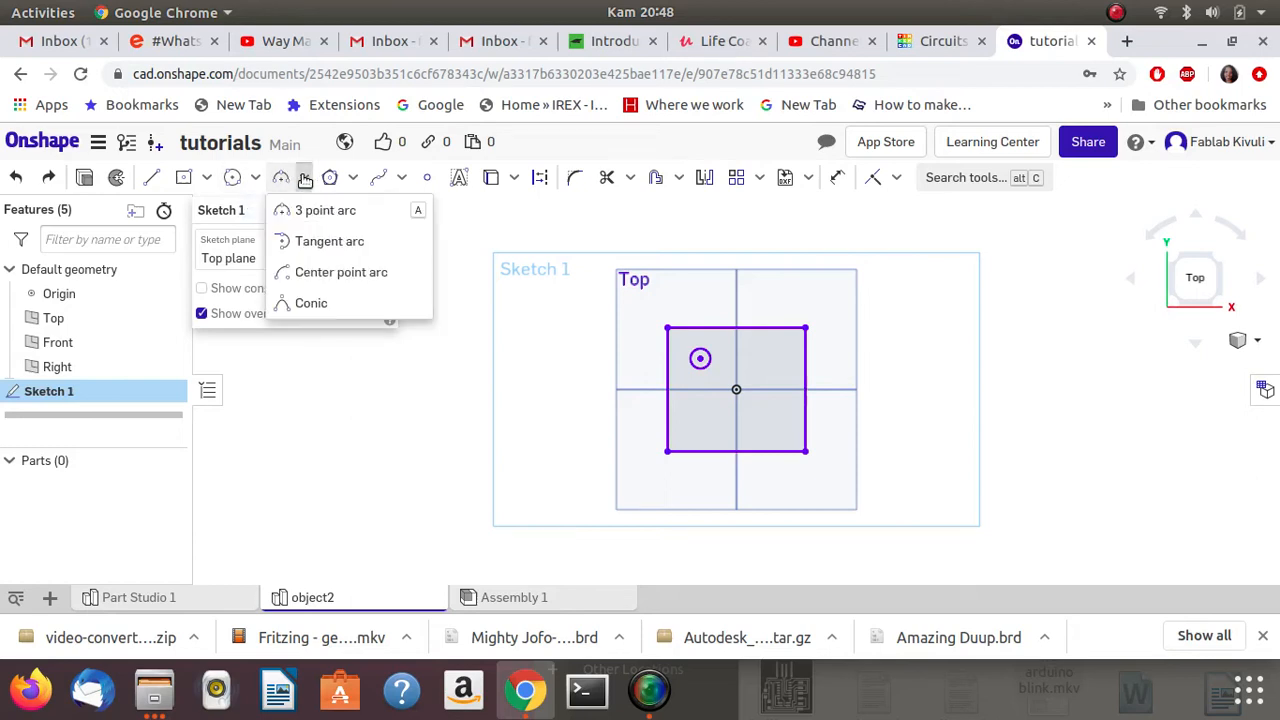
left_click(337, 273)
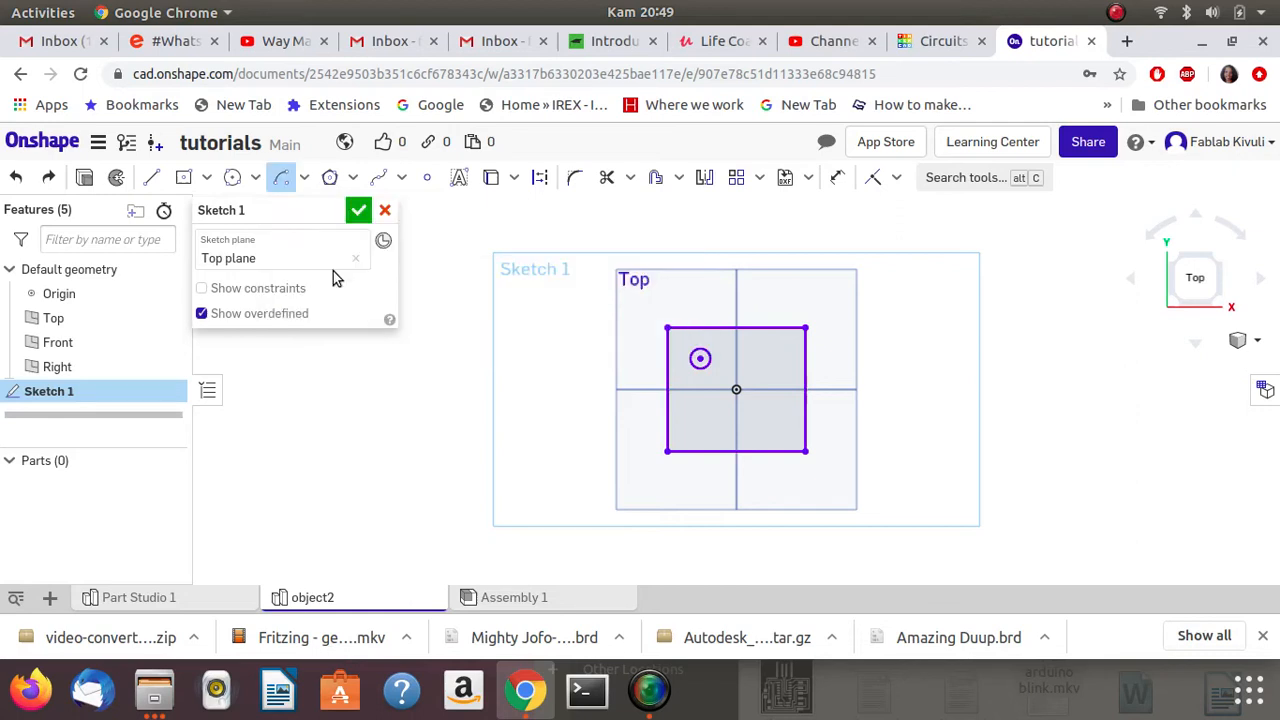
left_click(737, 329)
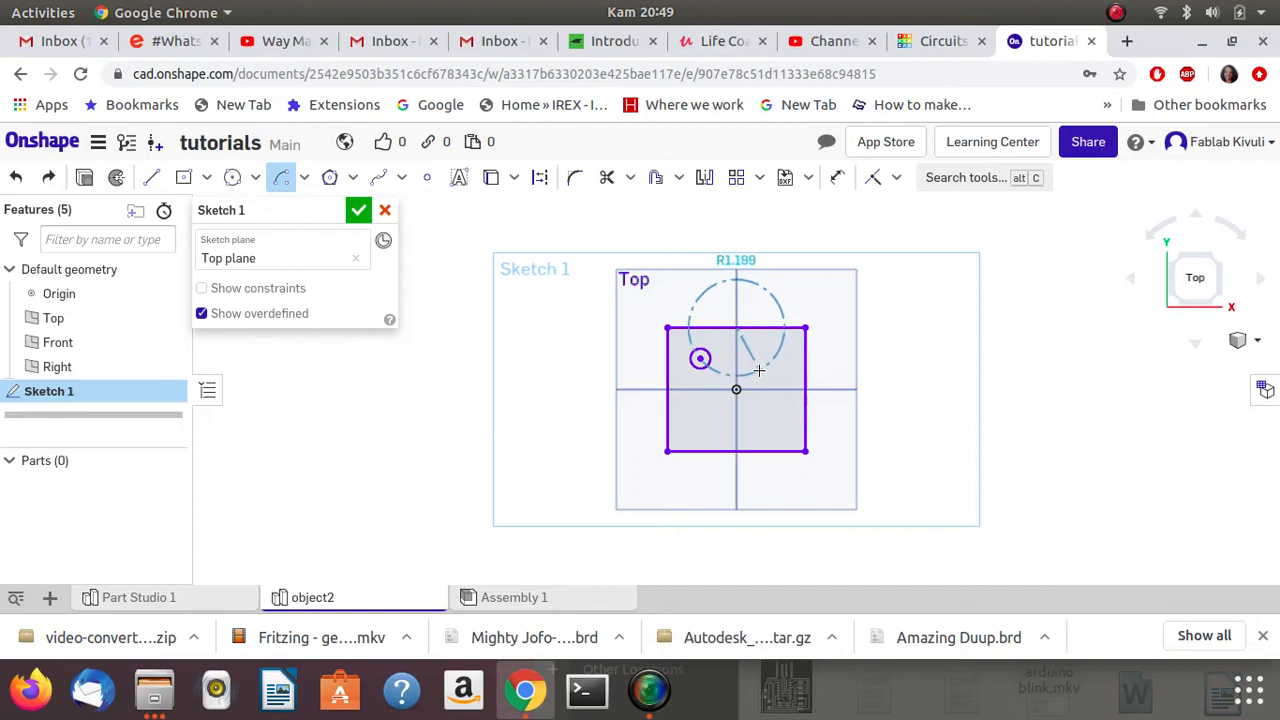
left_click(759, 370)
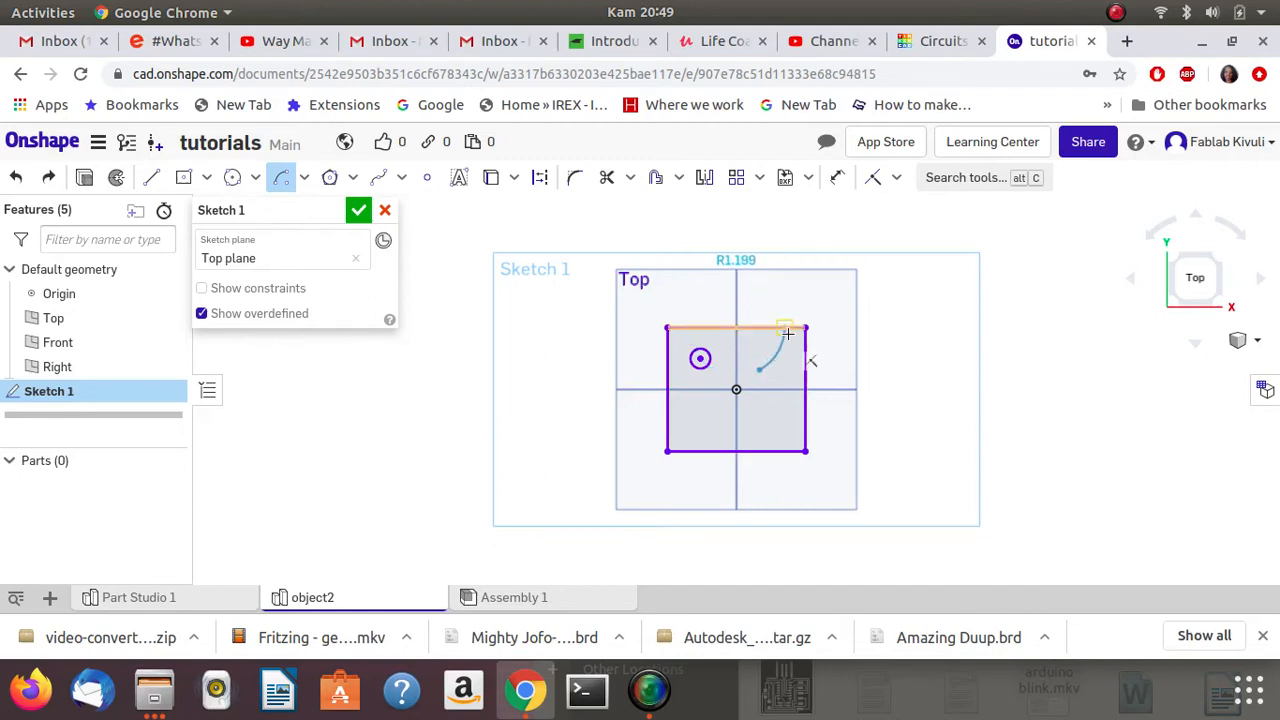
left_click(787, 331)
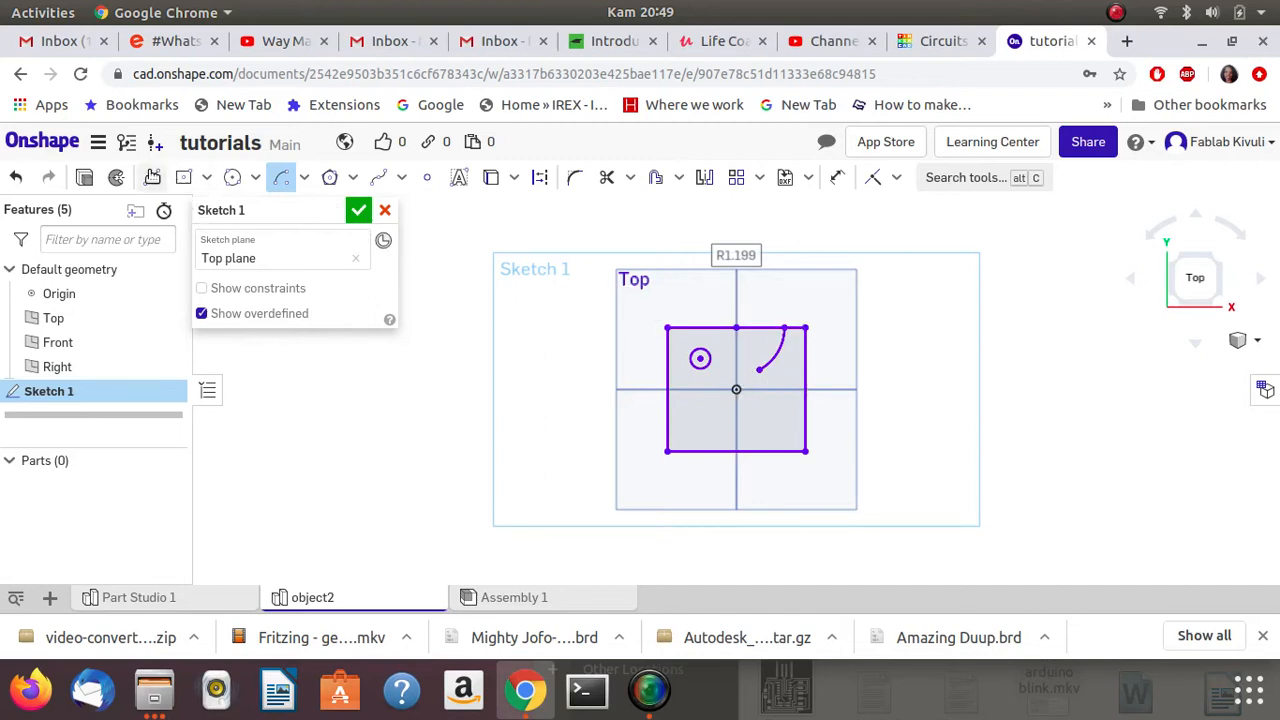
Draw a vertical line about 1.05 long from the arc's lower endpoint up to the rectangle's top edge.
left_click(151, 177)
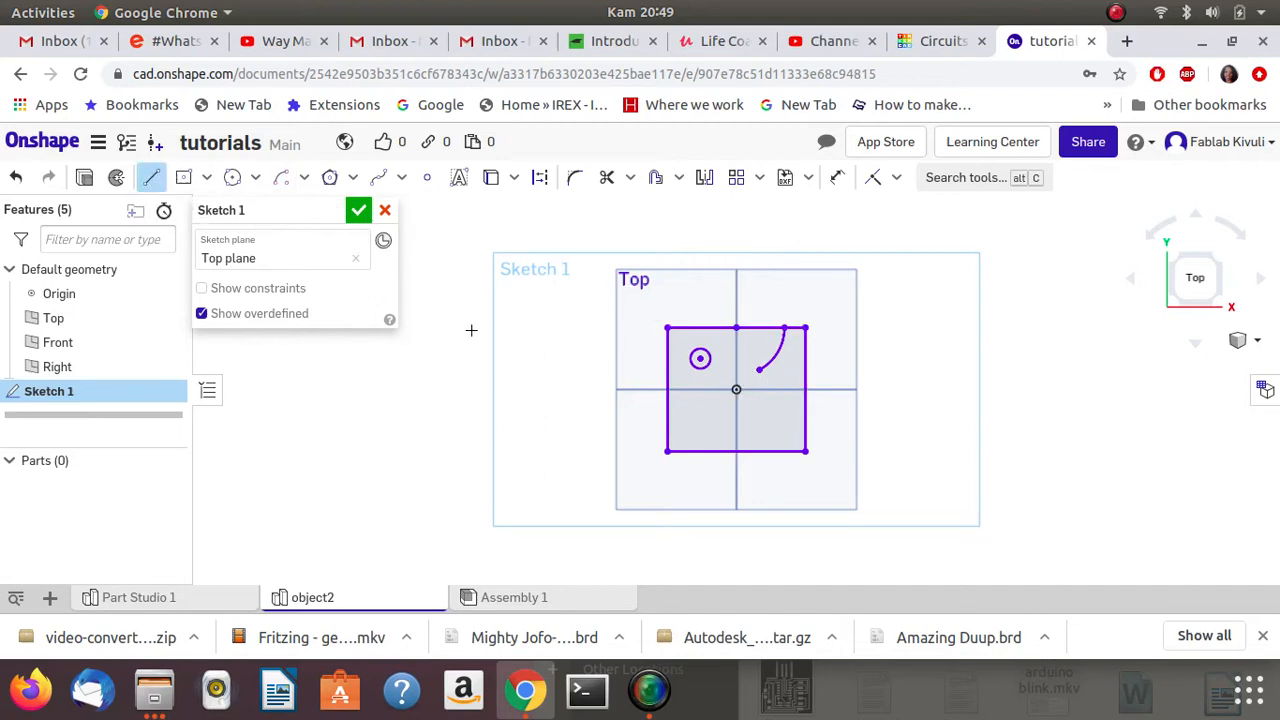
left_click(758, 368)
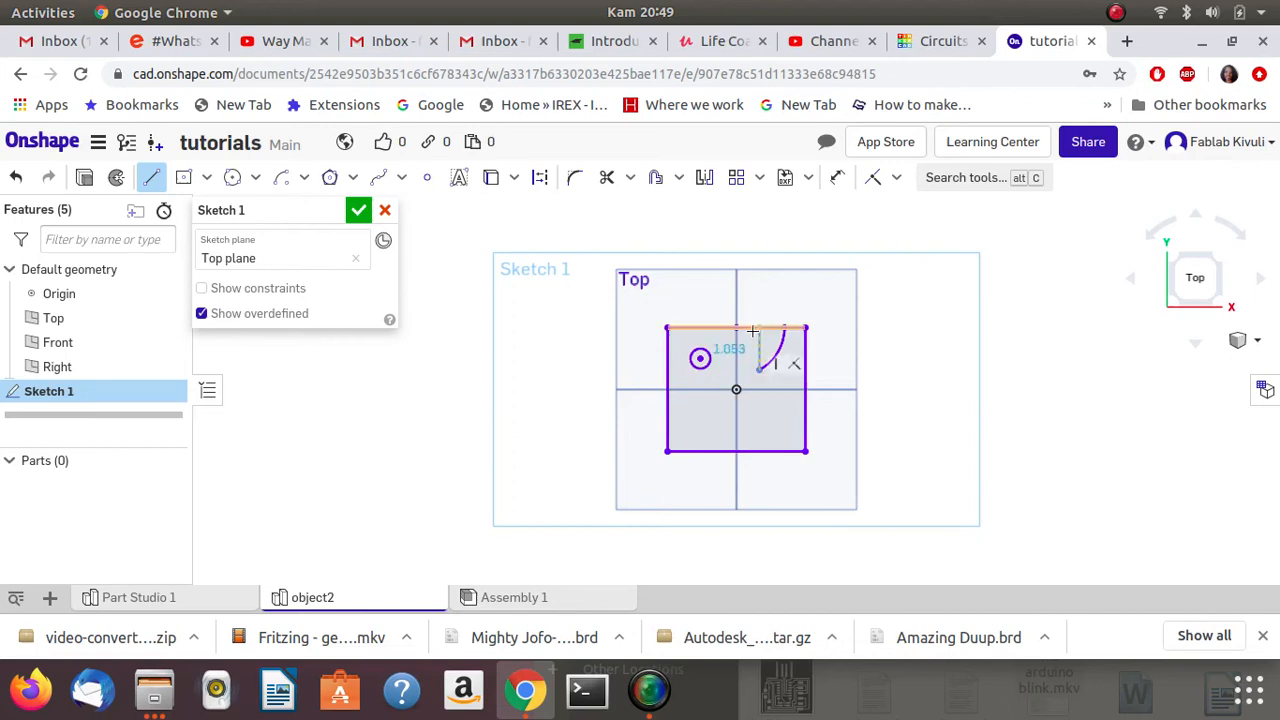
left_click(758, 328)
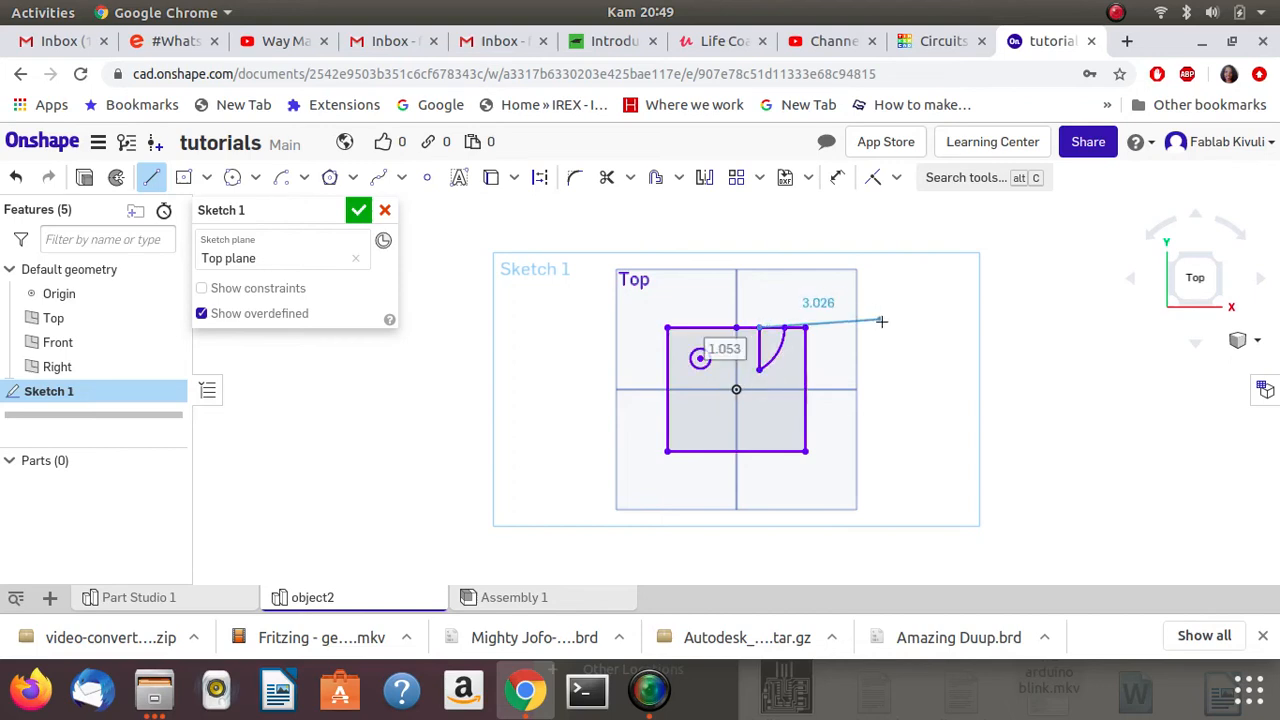
key("Escape")
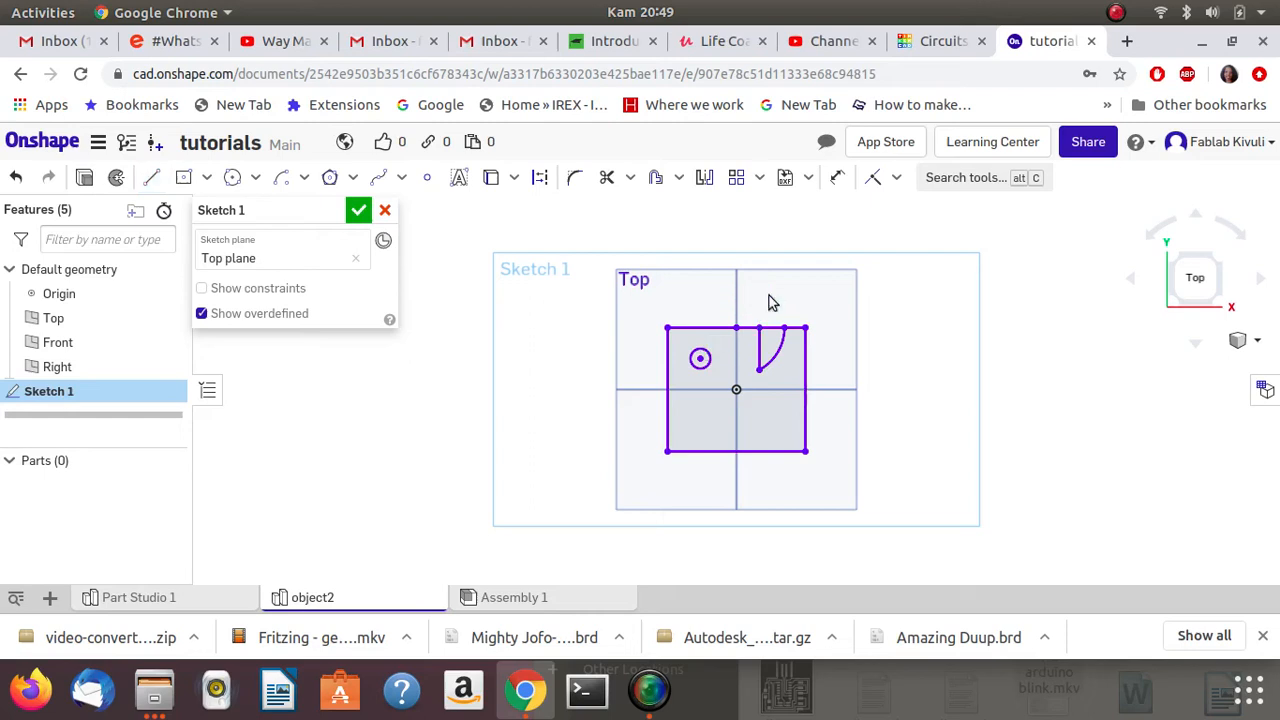
Sketch a small eight-sided polygon inside the rectangle near its lower-left corner.
left_click(353, 180)
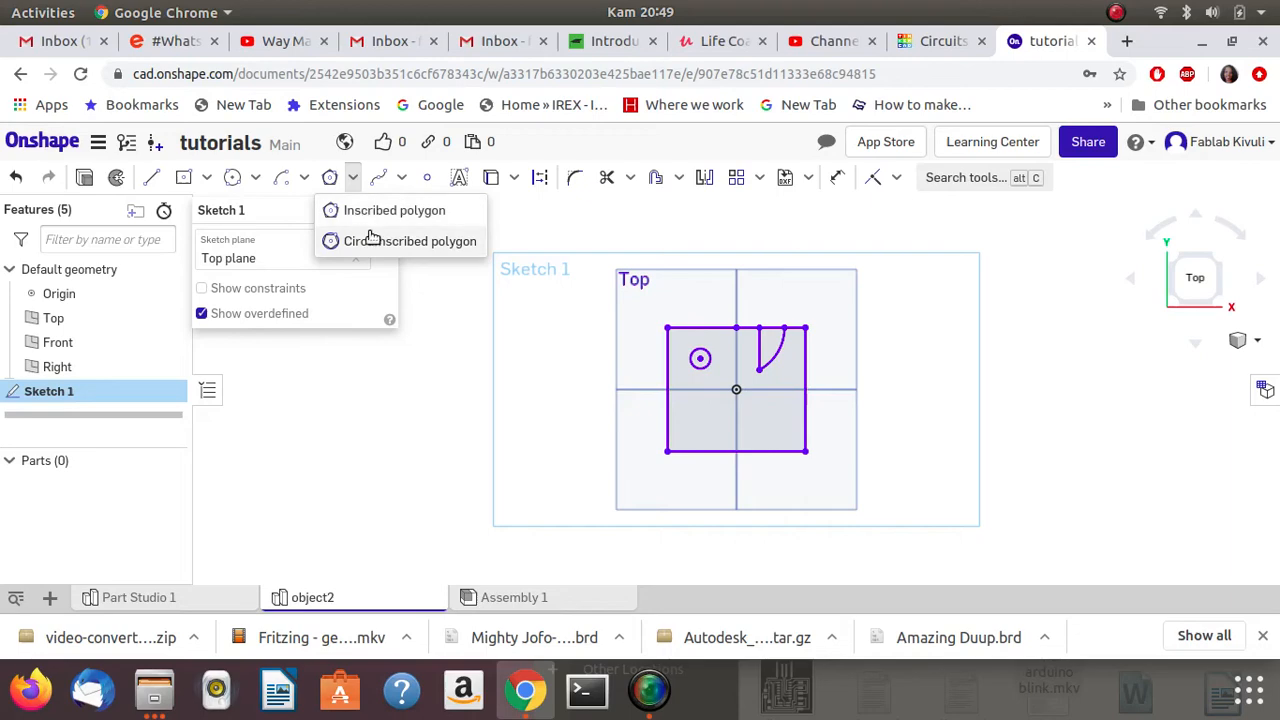
left_click(331, 179)
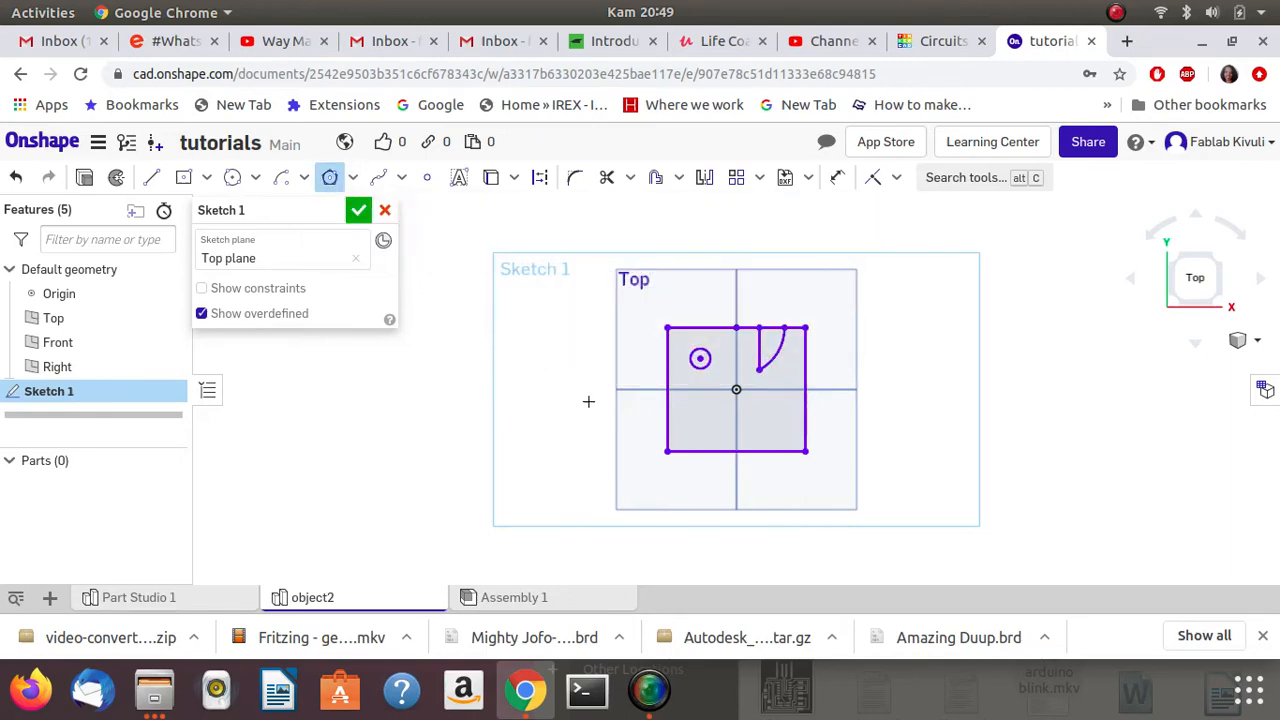
left_click(695, 430)
left_click(708, 419)
left_click(715, 428)
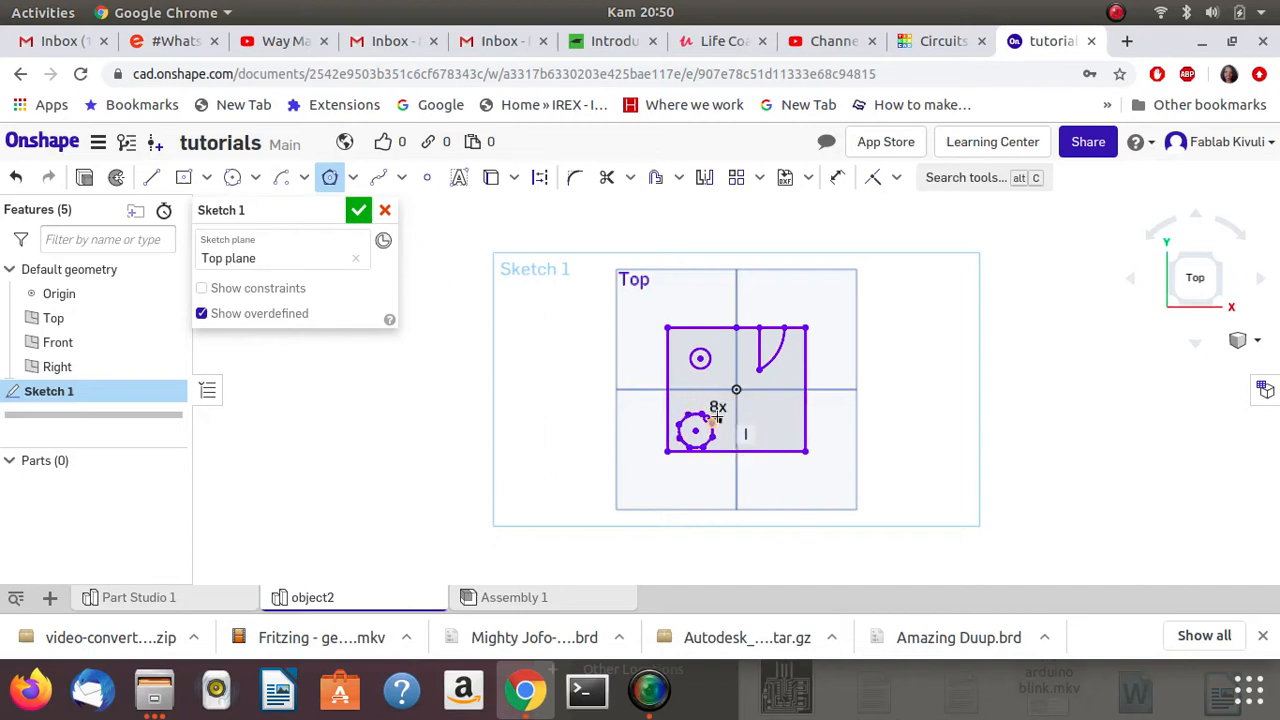
key("Escape")
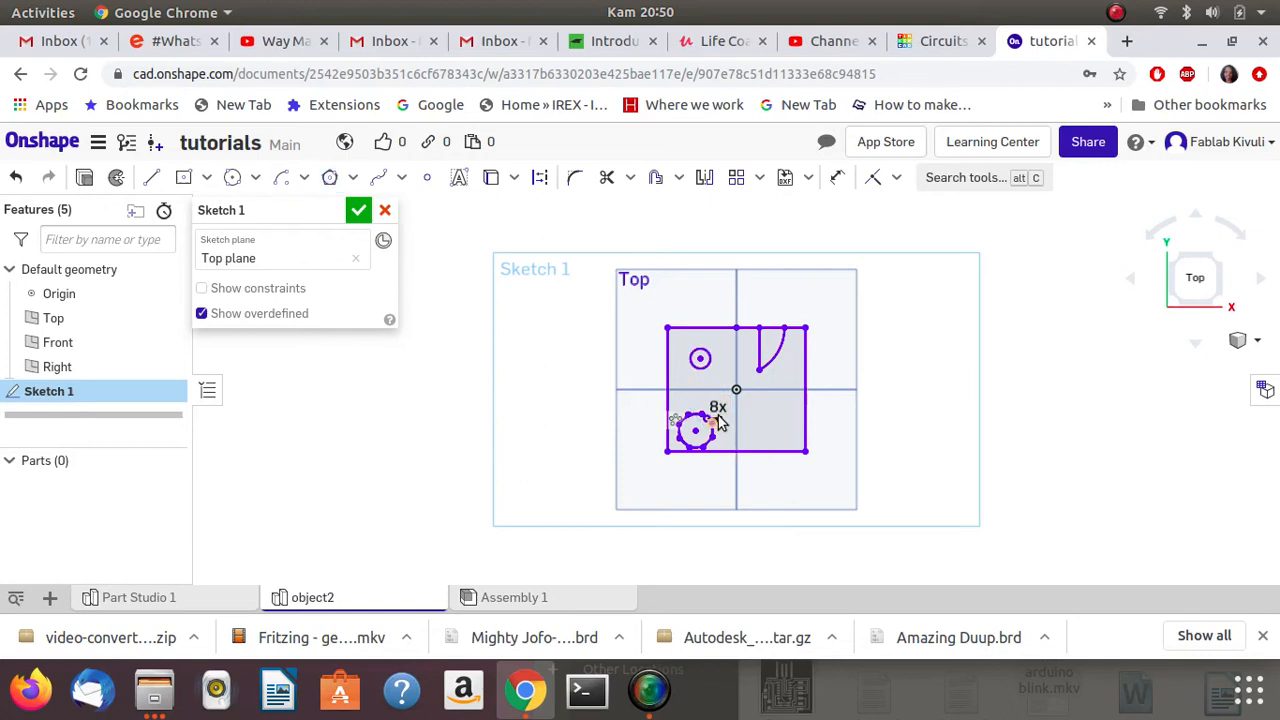
Set the number of sides of the polygon near the rectangle's lower-left corner to 6.
double_click(719, 407)
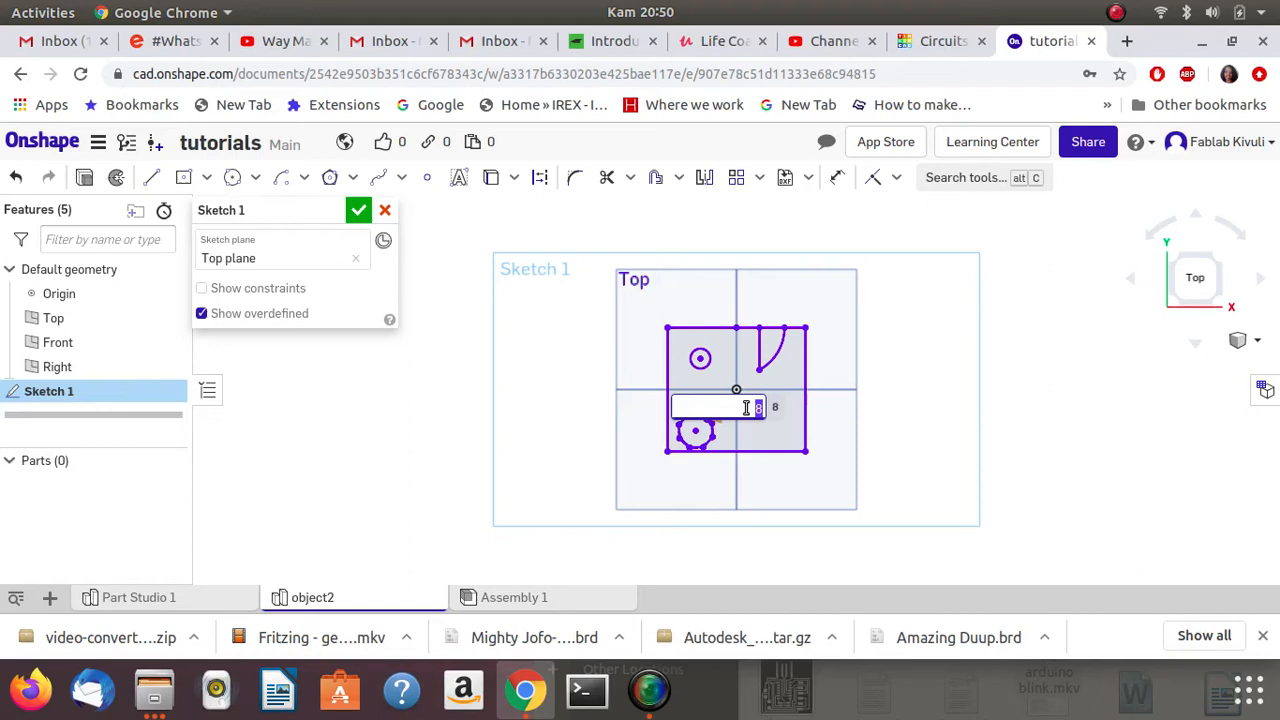
key("Escape")
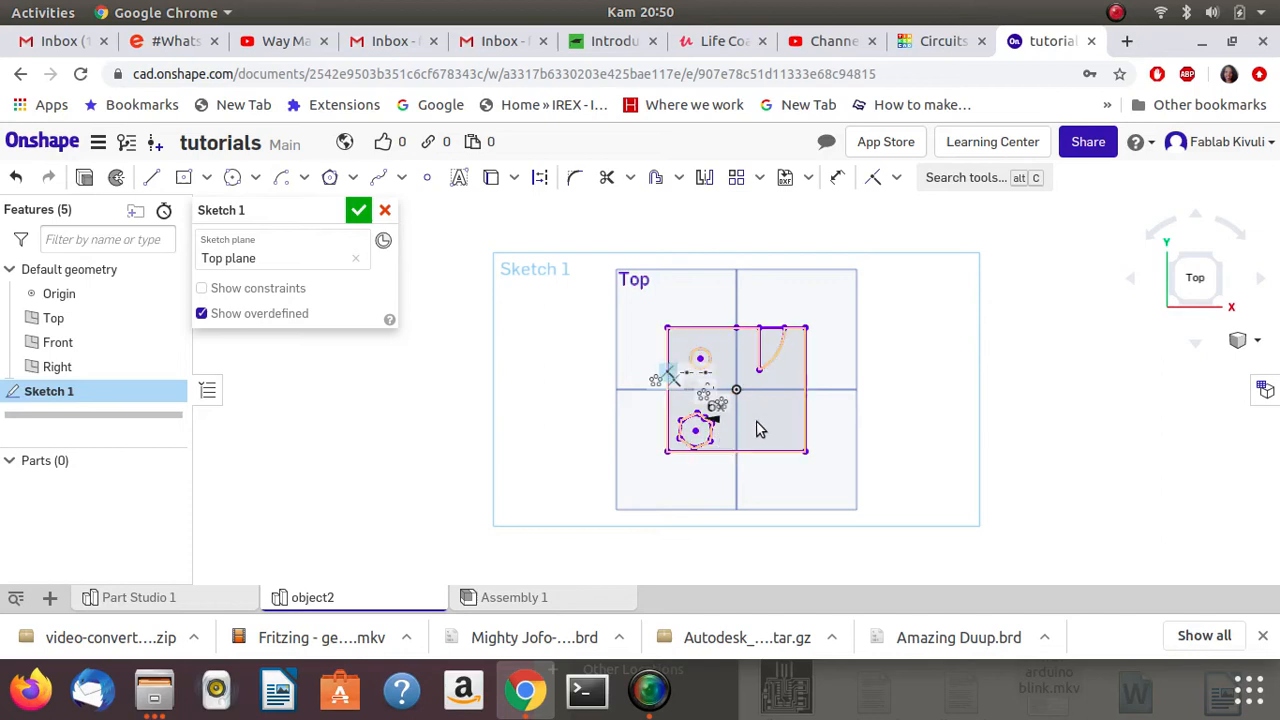
Try a wavy multi-point spline running from above the rectangle down along its right edge to below it, and undo it.
left_click(399, 178)
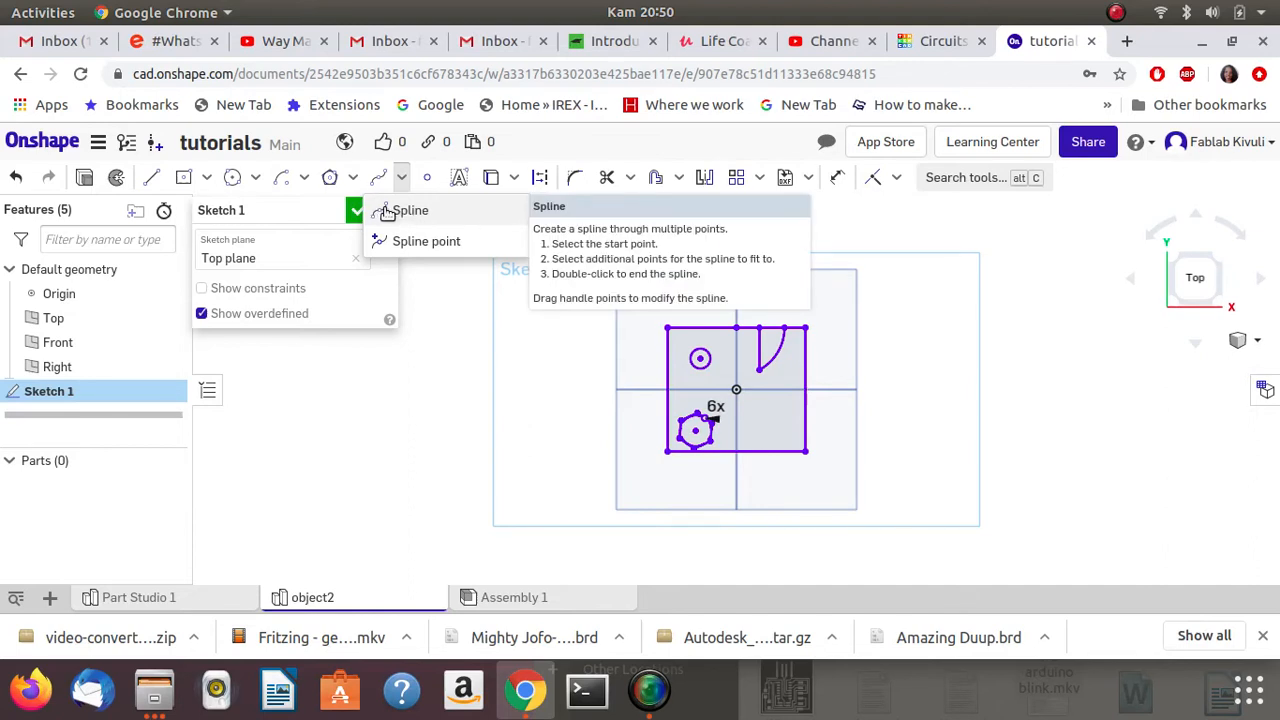
left_click(388, 213)
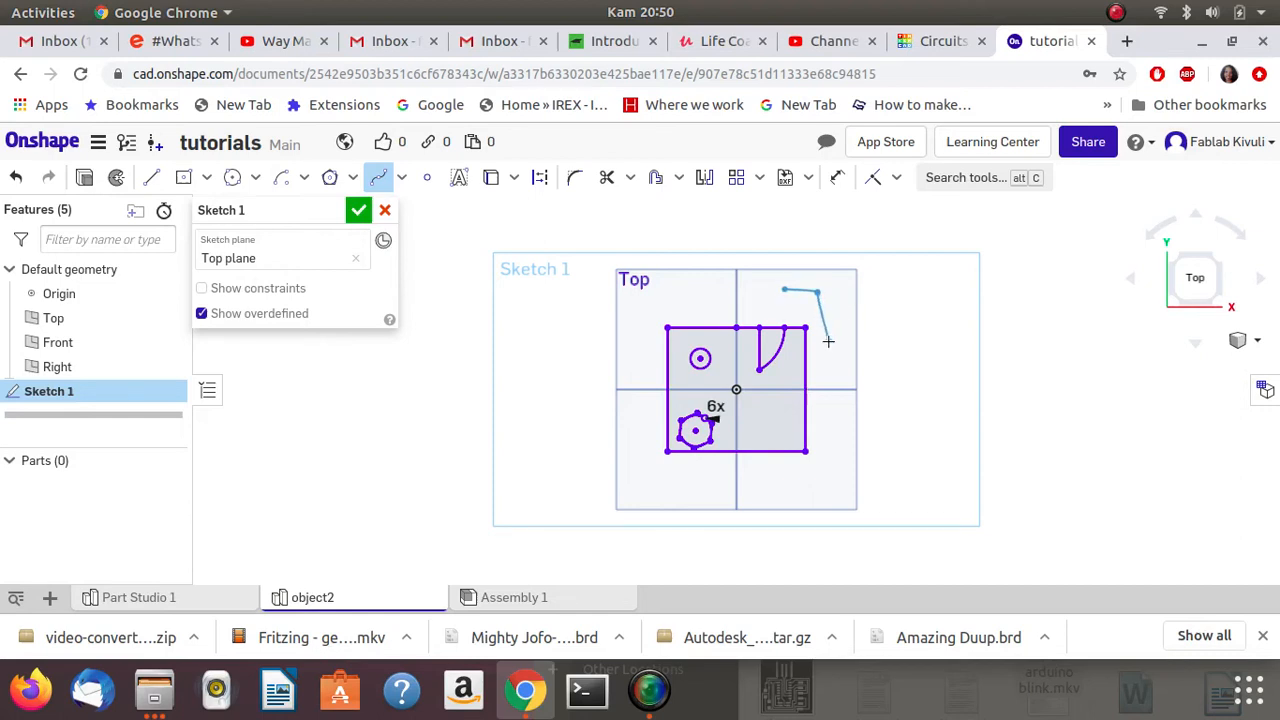
left_click(828, 341)
left_click(806, 367)
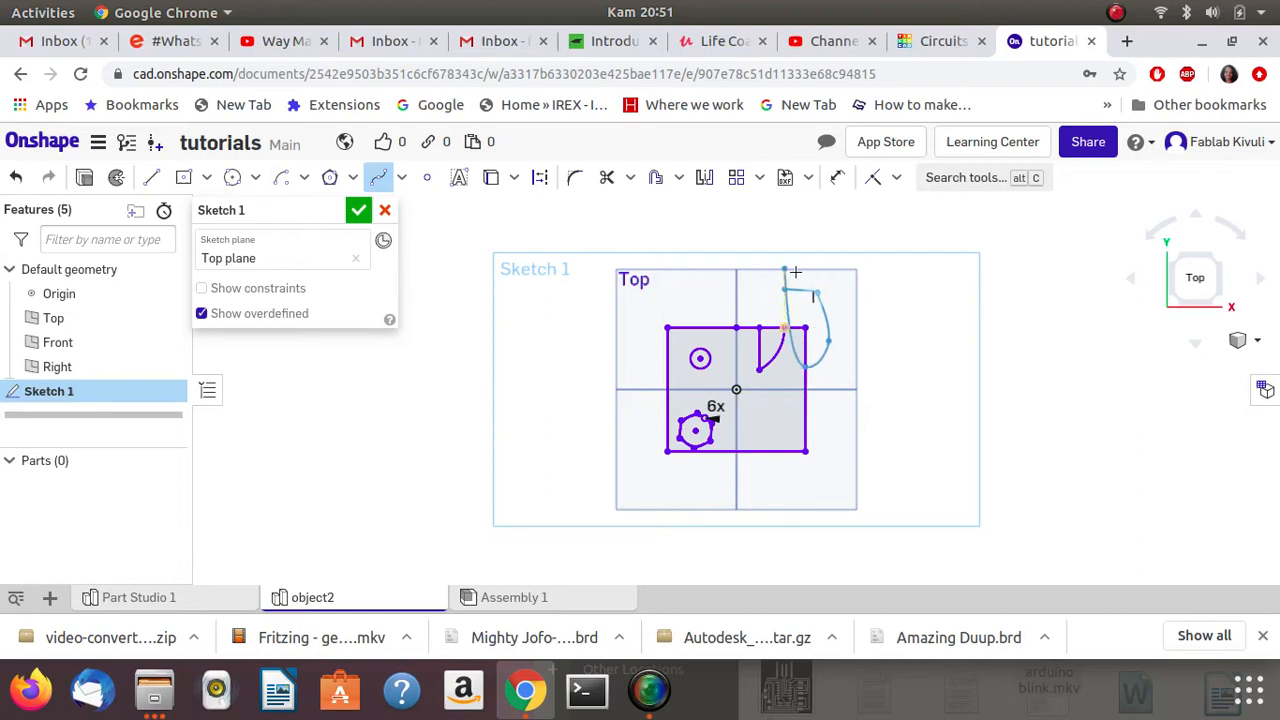
left_click(844, 430)
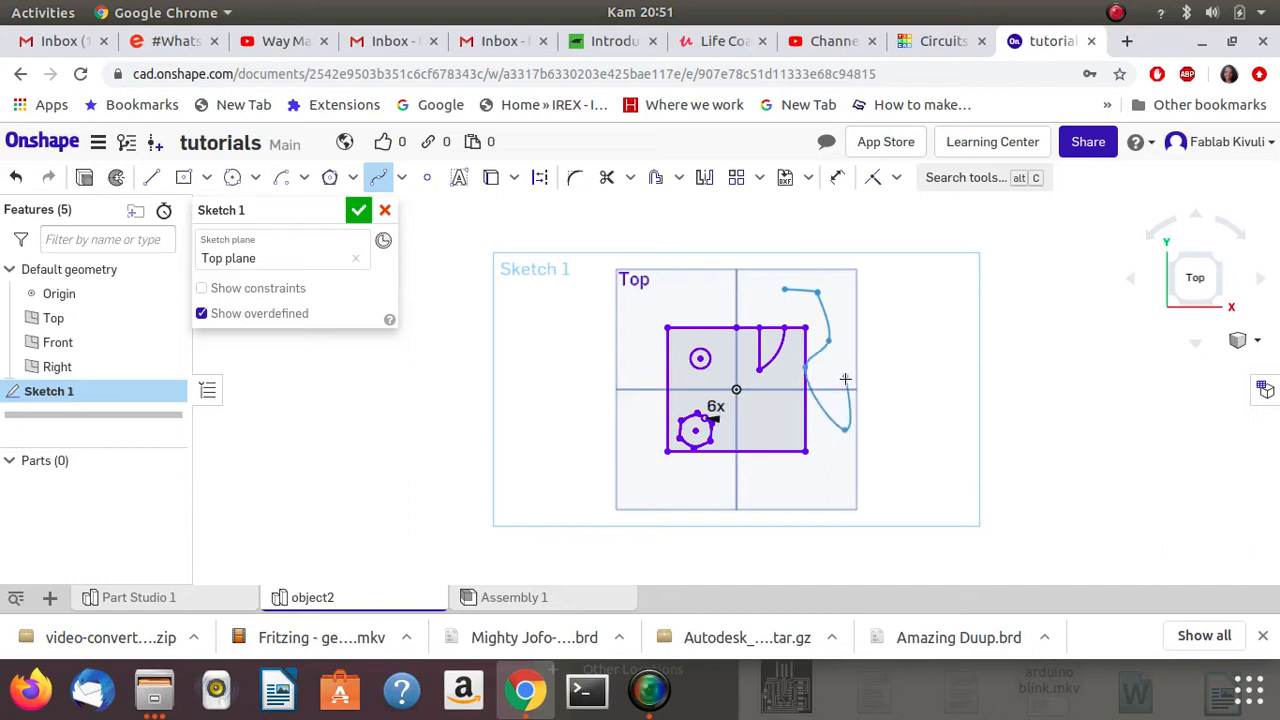
left_click(842, 470)
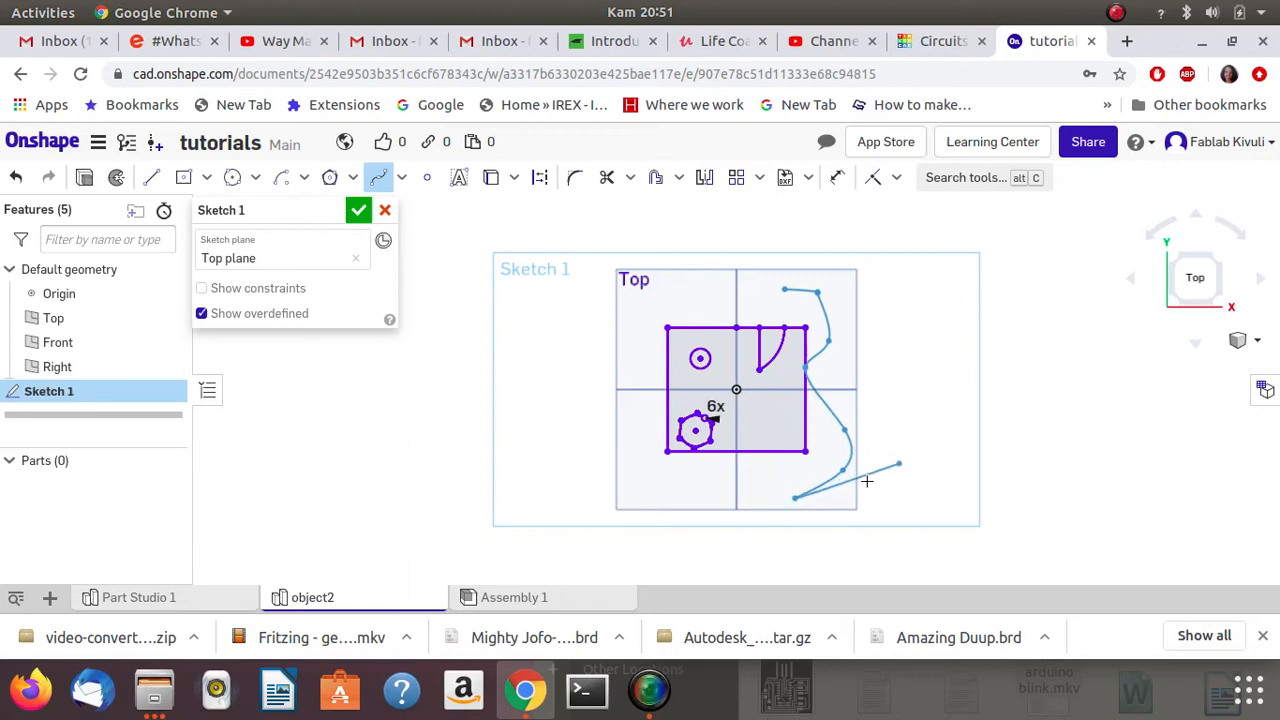
double_click(796, 499)
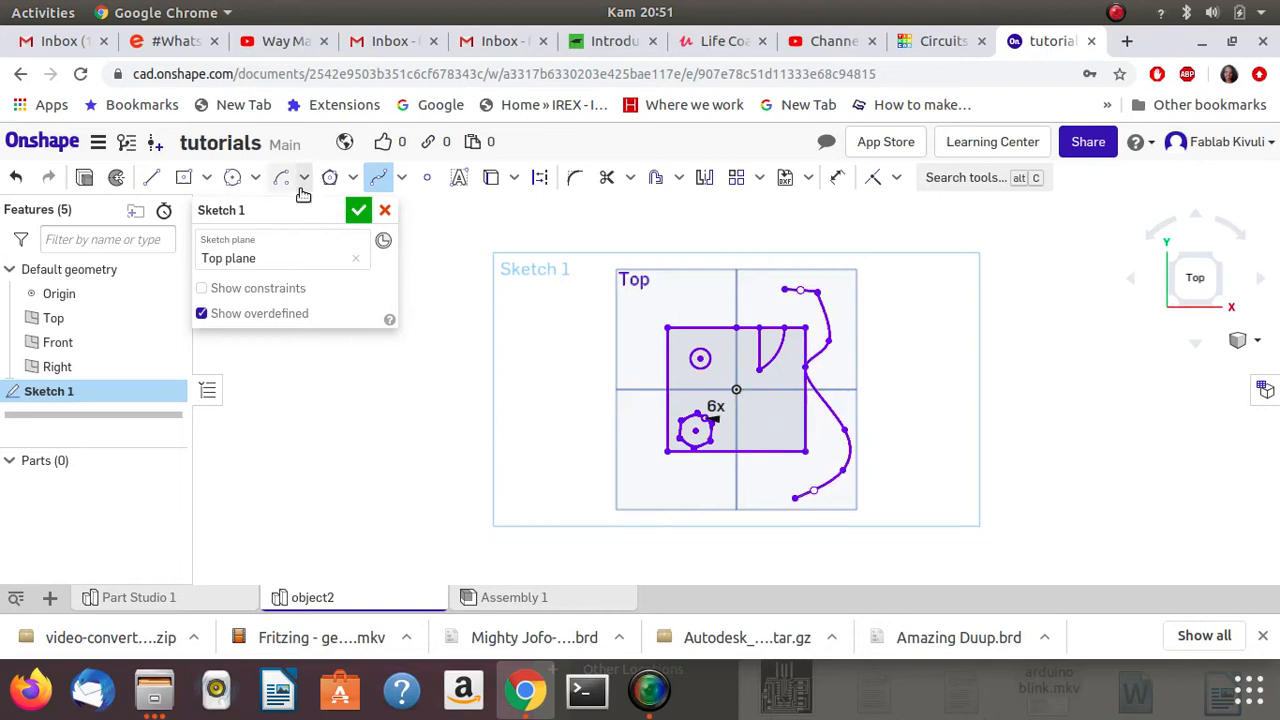
left_click(18, 181)
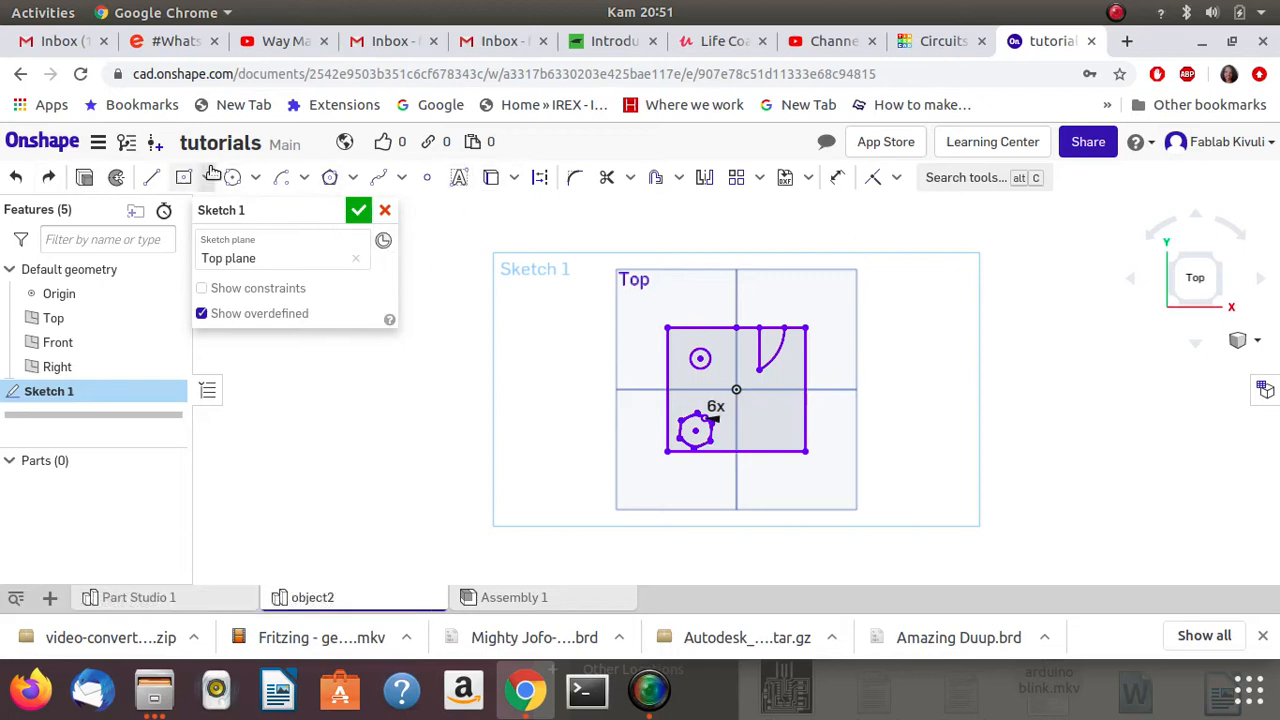
left_click(403, 186)
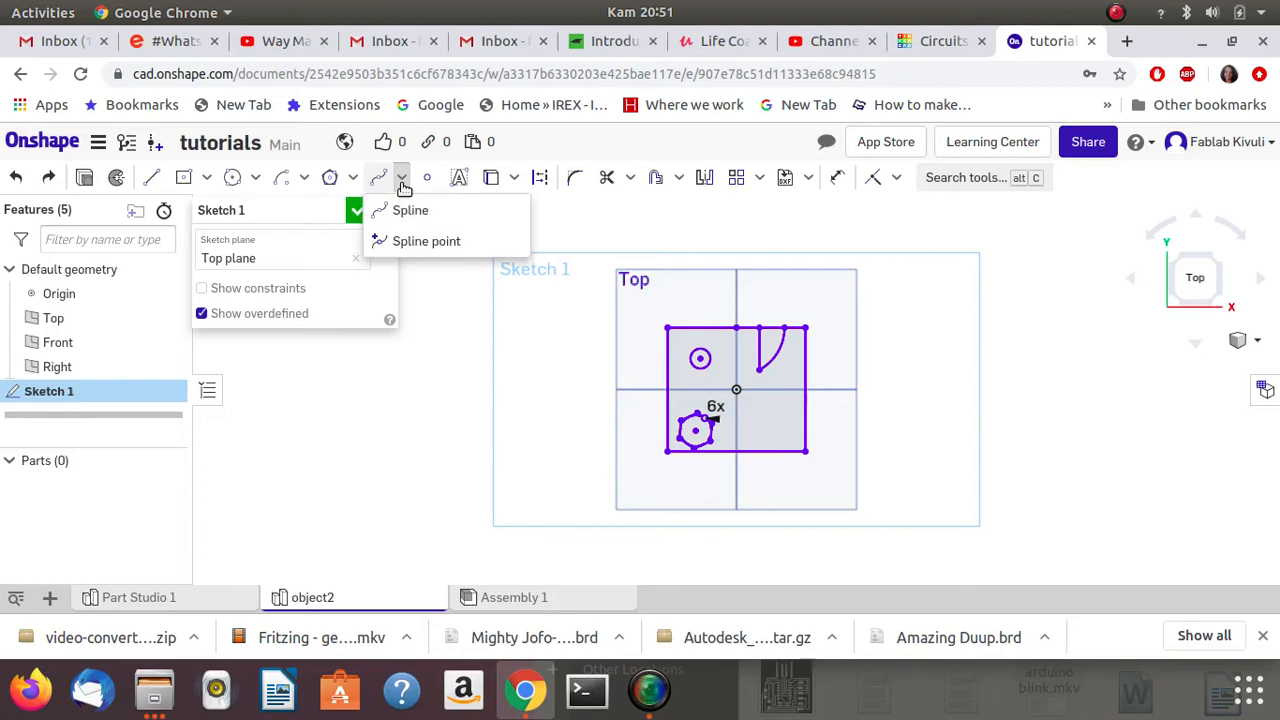
left_click(452, 290)
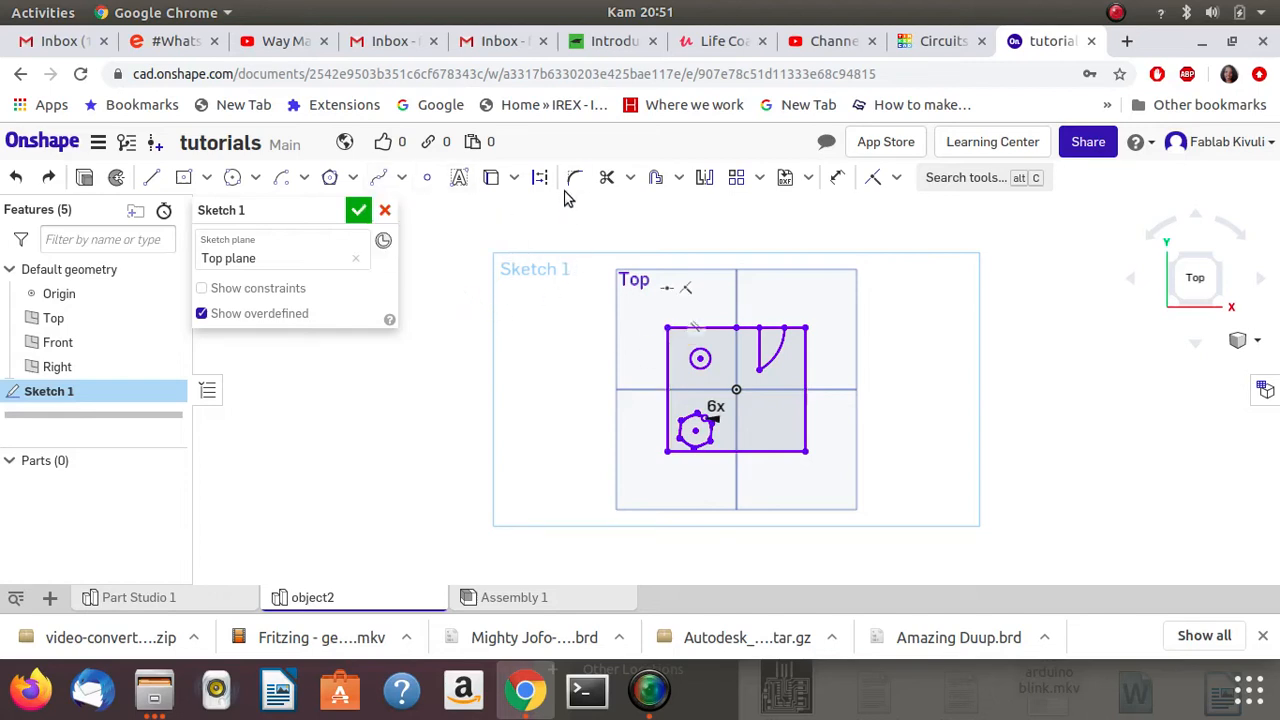
Place a sketch text box inside the rectangle near its lower-right corner.
left_click(462, 181)
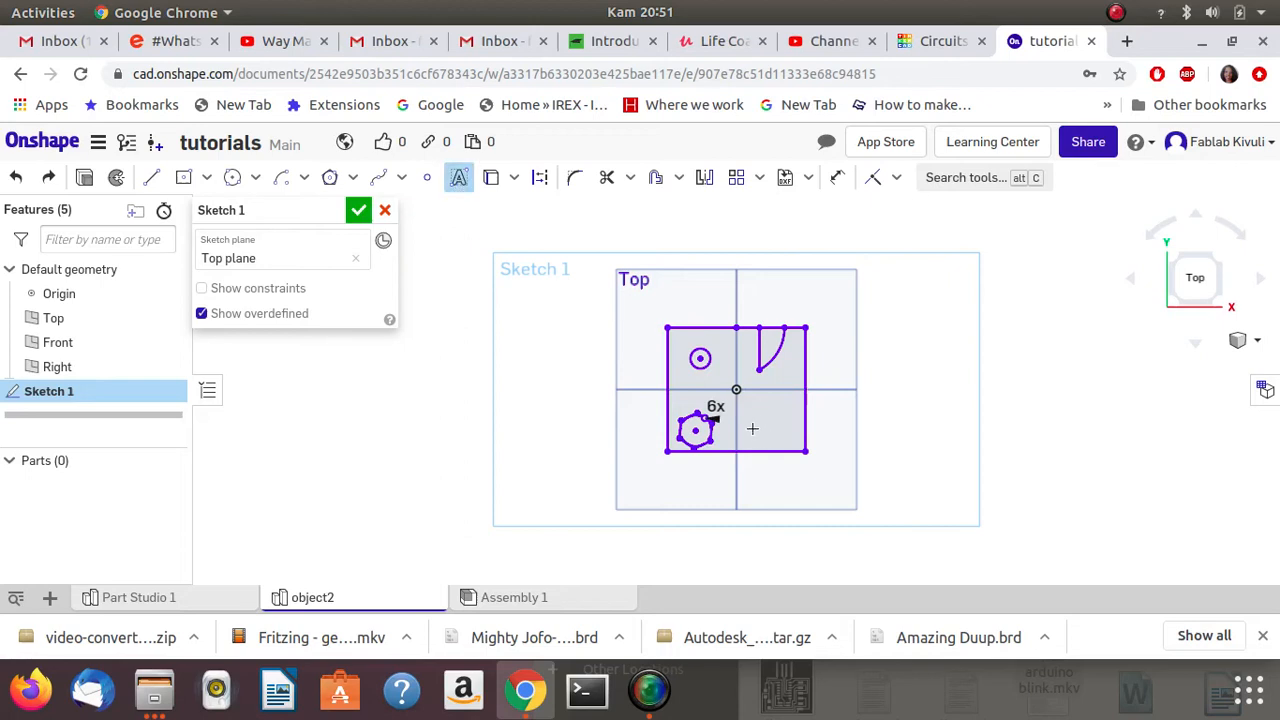
left_click(752, 428)
left_click(795, 403)
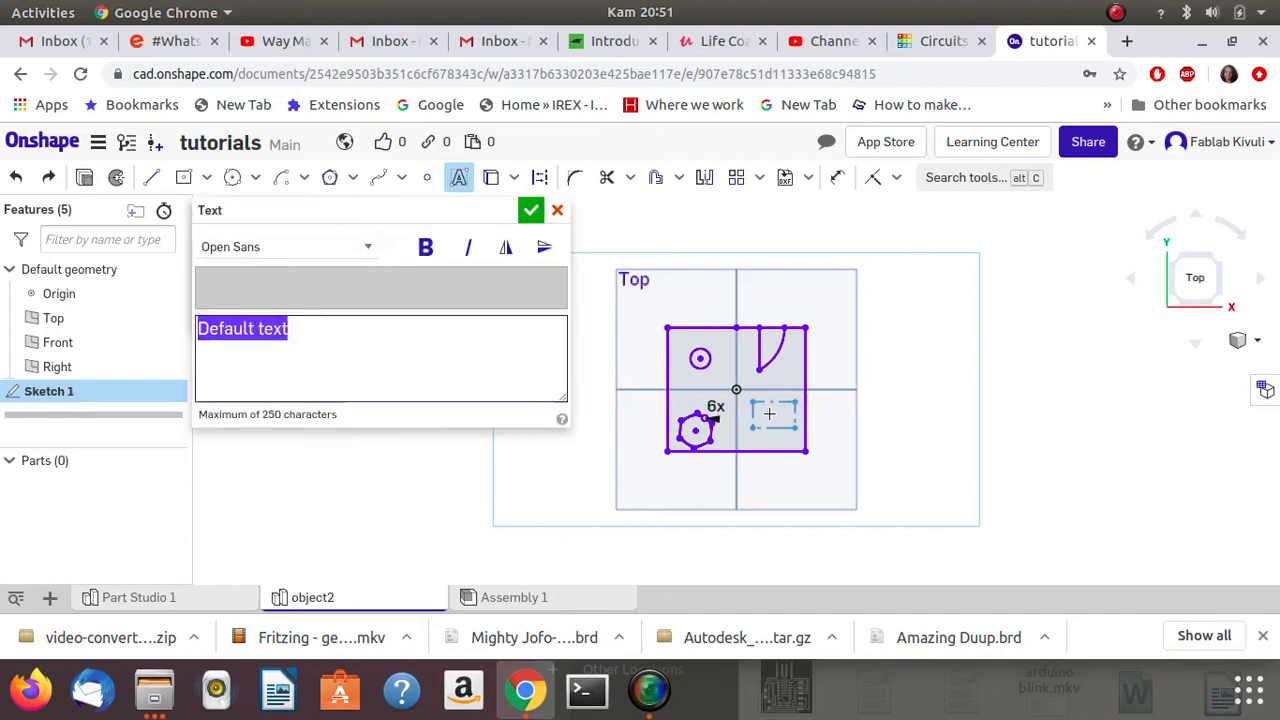
Make the sketch text bold, replace the default wording with "a", and accept the text.
left_click(425, 250)
left_click(345, 283)
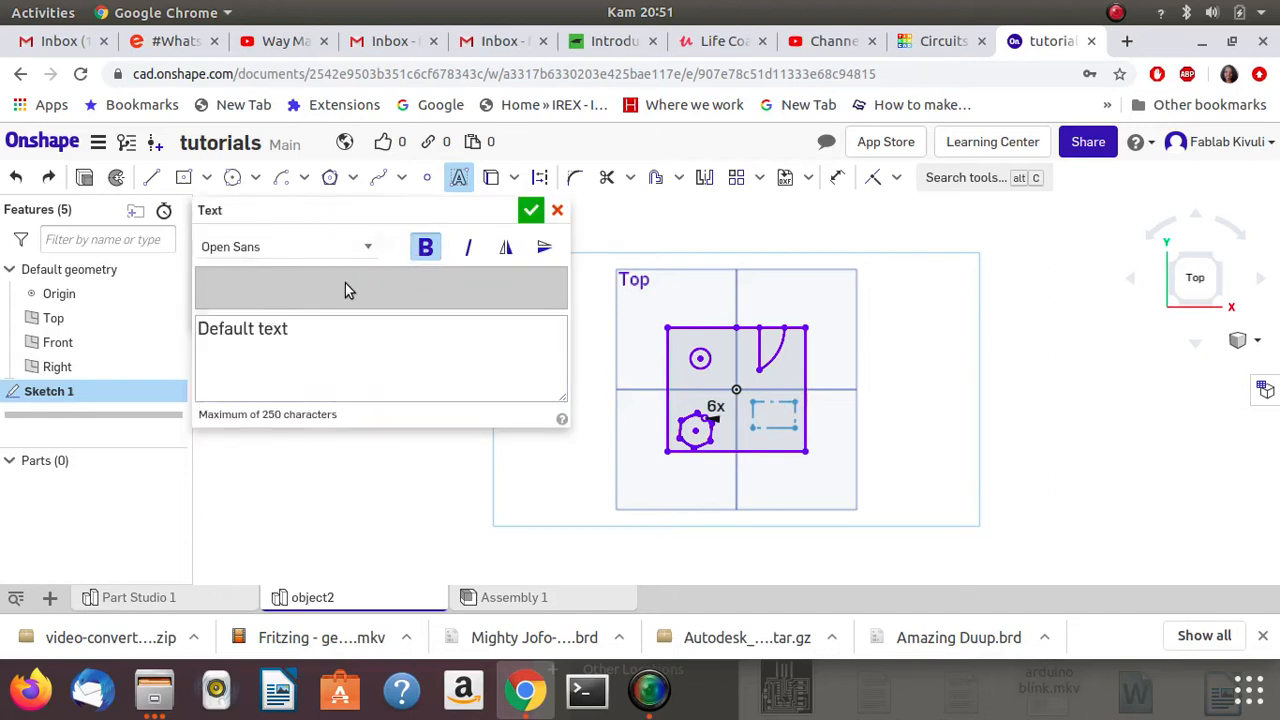
left_click(273, 353)
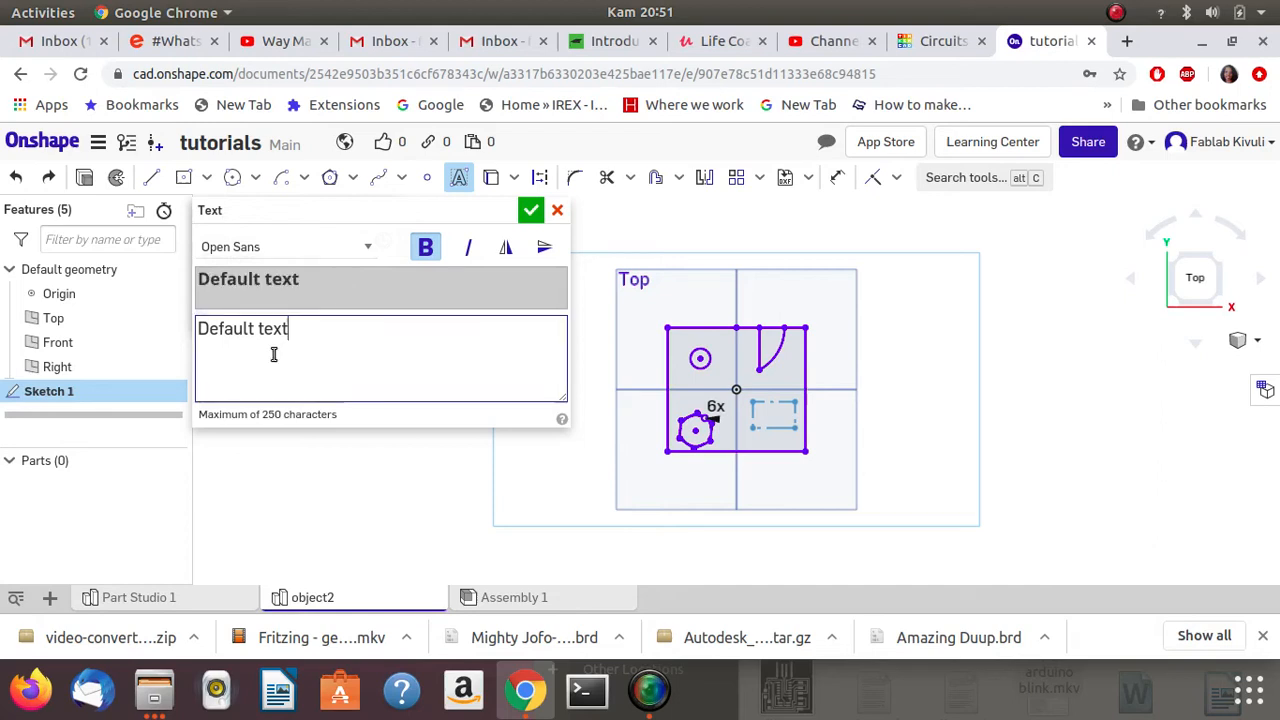
type("a")
key("BackSpace")
key("BackSpace")
key("BackSpace")
key("BackSpace")
key("BackSpace")
key("BackSpace")
key("BackSpace")
key("BackSpace")
key("BackSpace")
key("BackSpace")
key("BackSpace")
key("BackSpace")
key("BackSpace")
type("a")
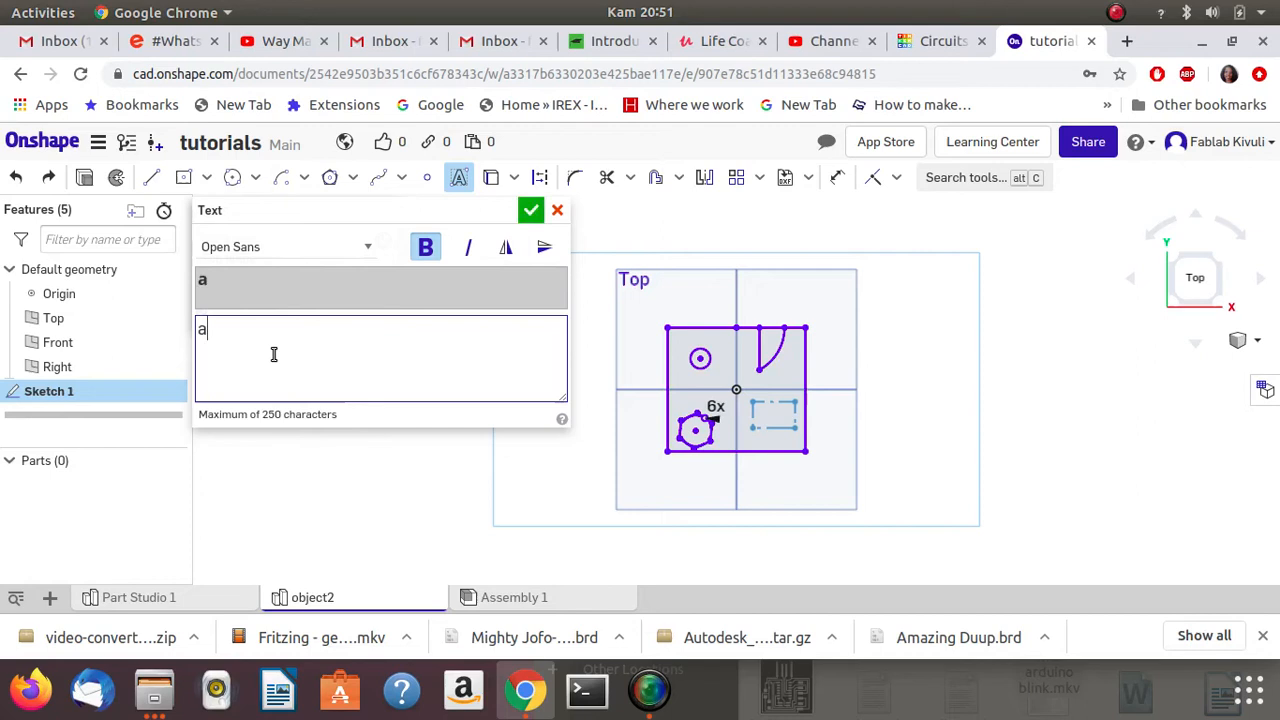
left_click(531, 214)
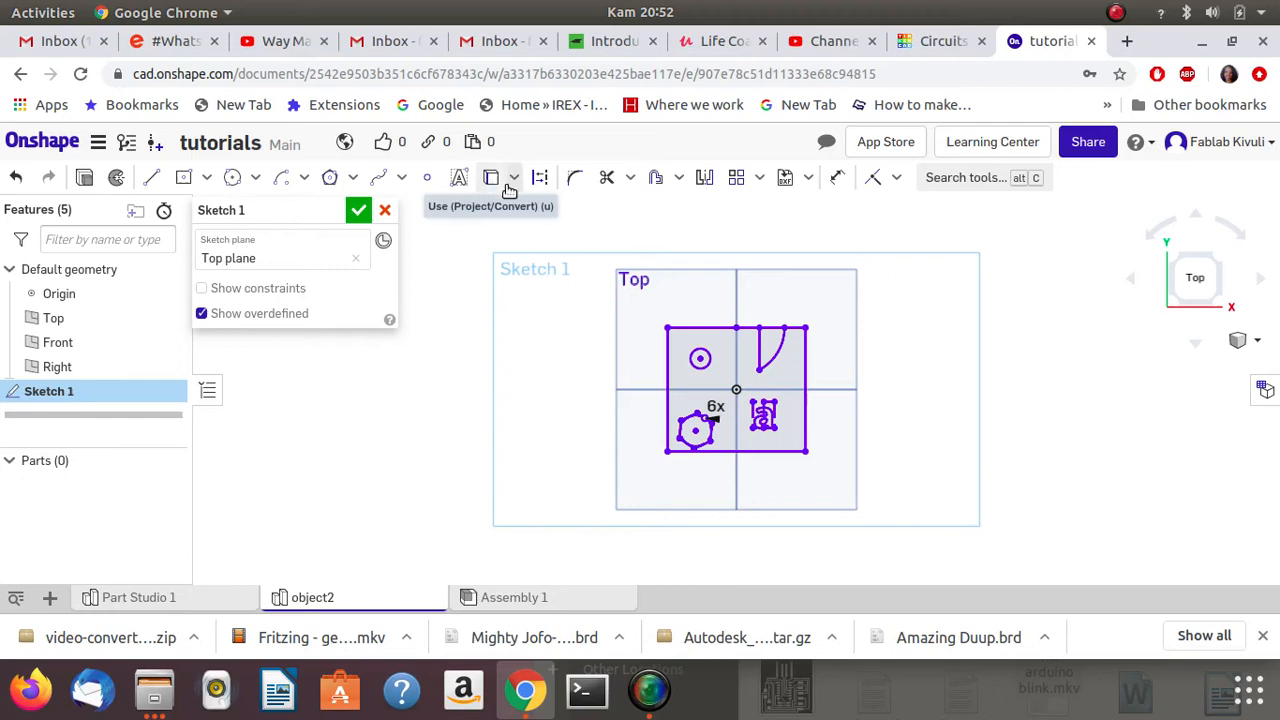
left_click(513, 181)
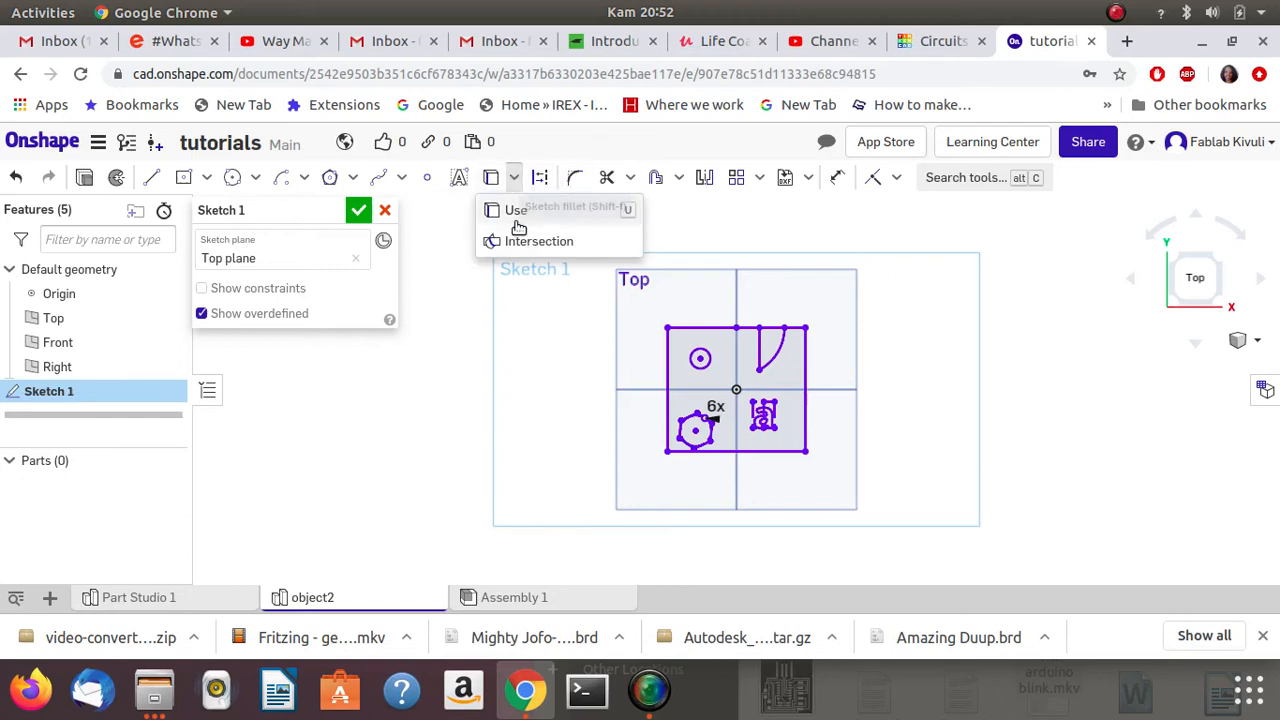
left_click(449, 231)
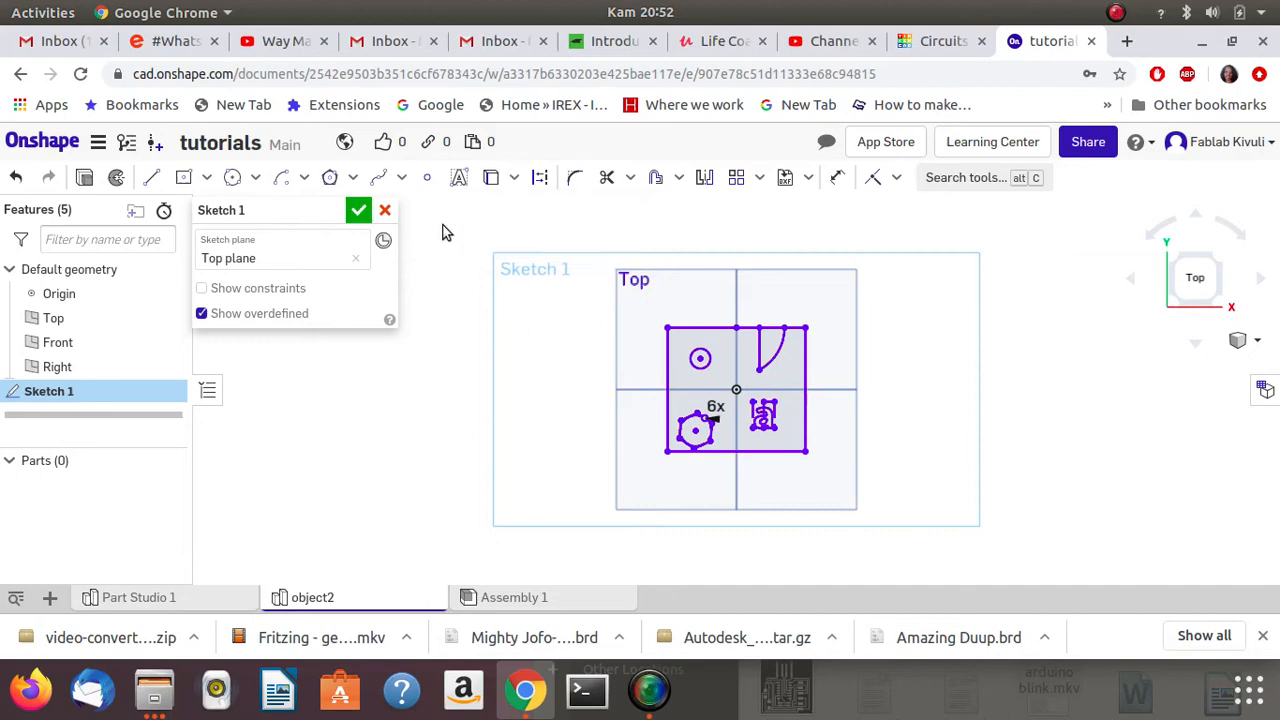
Round the rectangle's upper-left corner with a sketch fillet of 0.5 in radius.
left_click(574, 182)
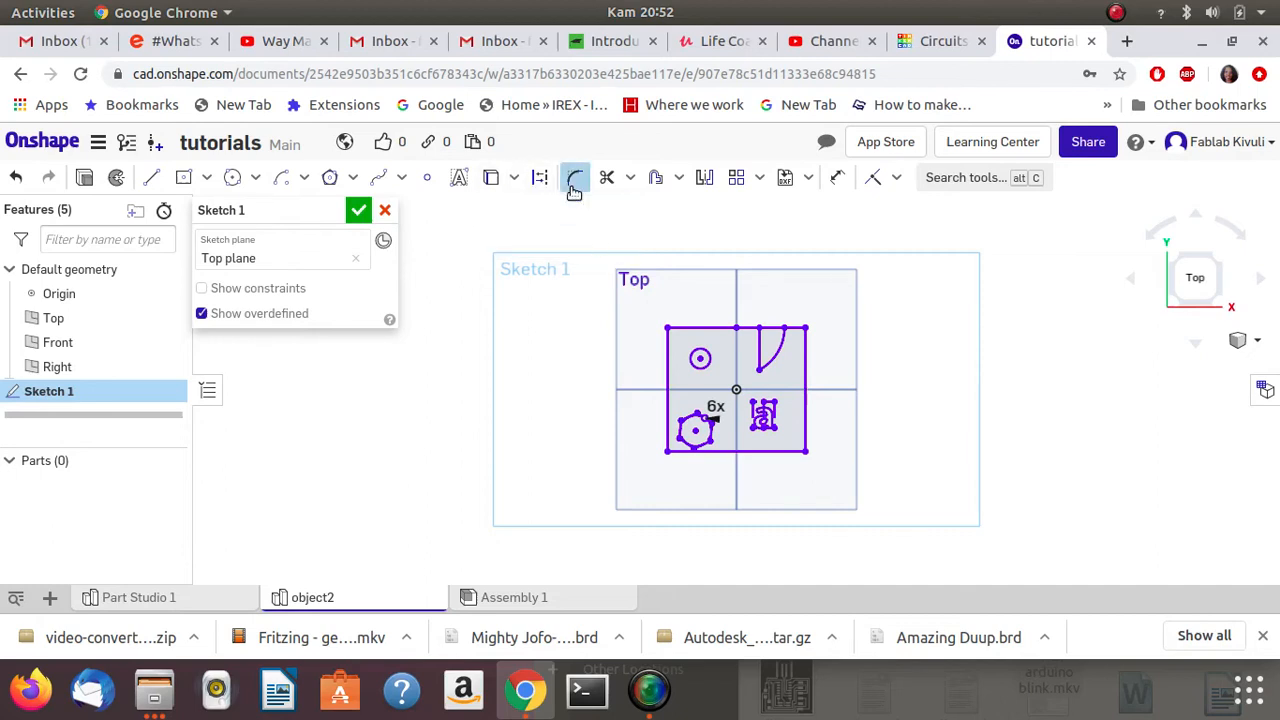
left_click(690, 321)
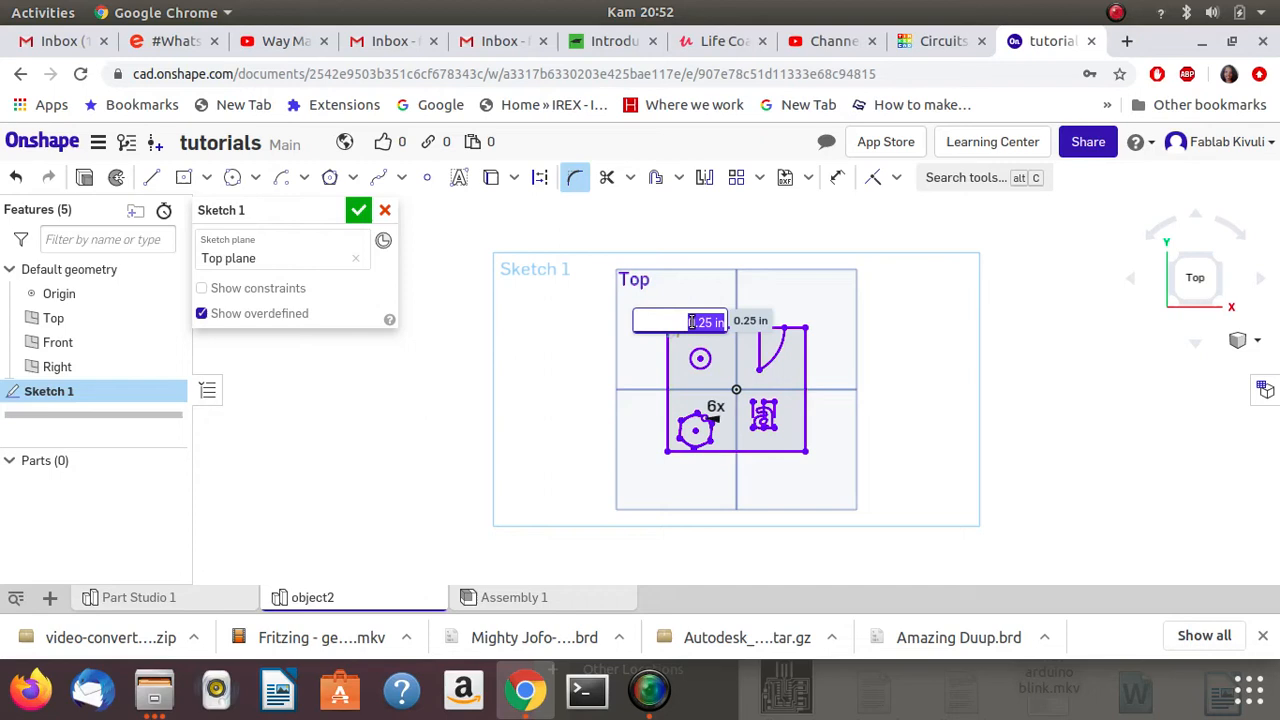
key("BackSpace")
key("Return")
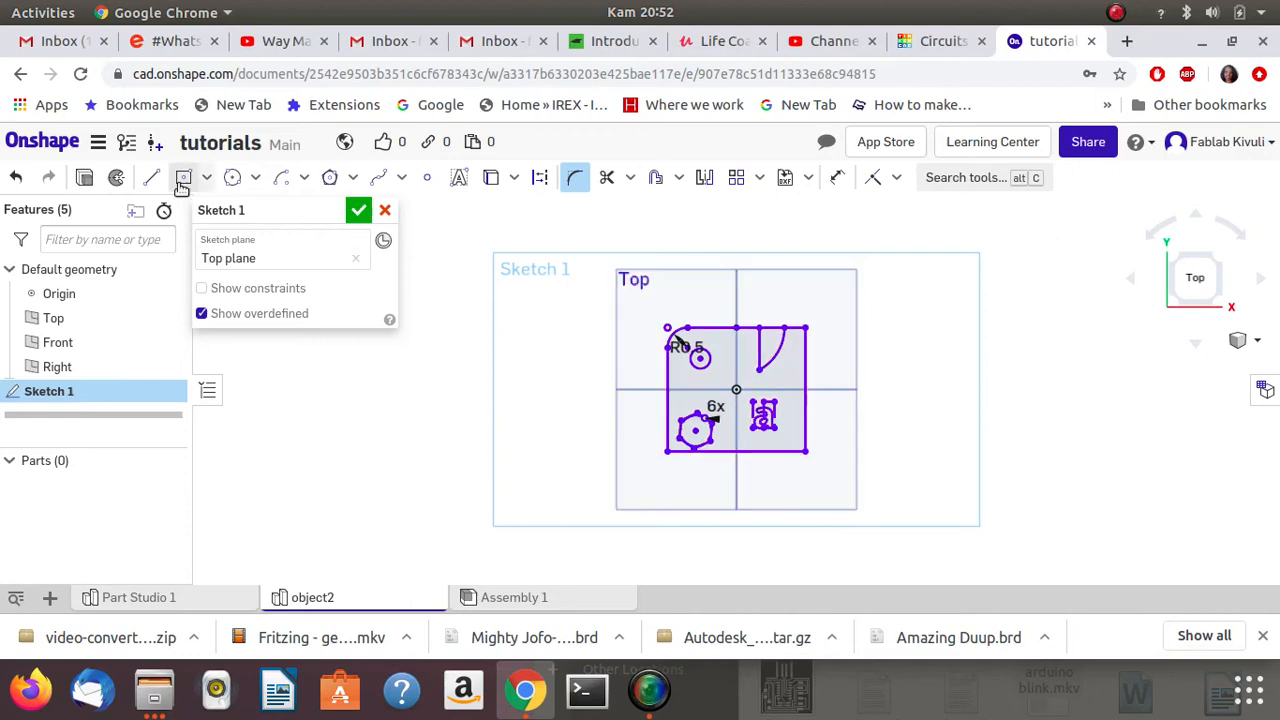
Set the workspace's default length unit to Millimeter and apply the unit settings.
left_click(99, 145)
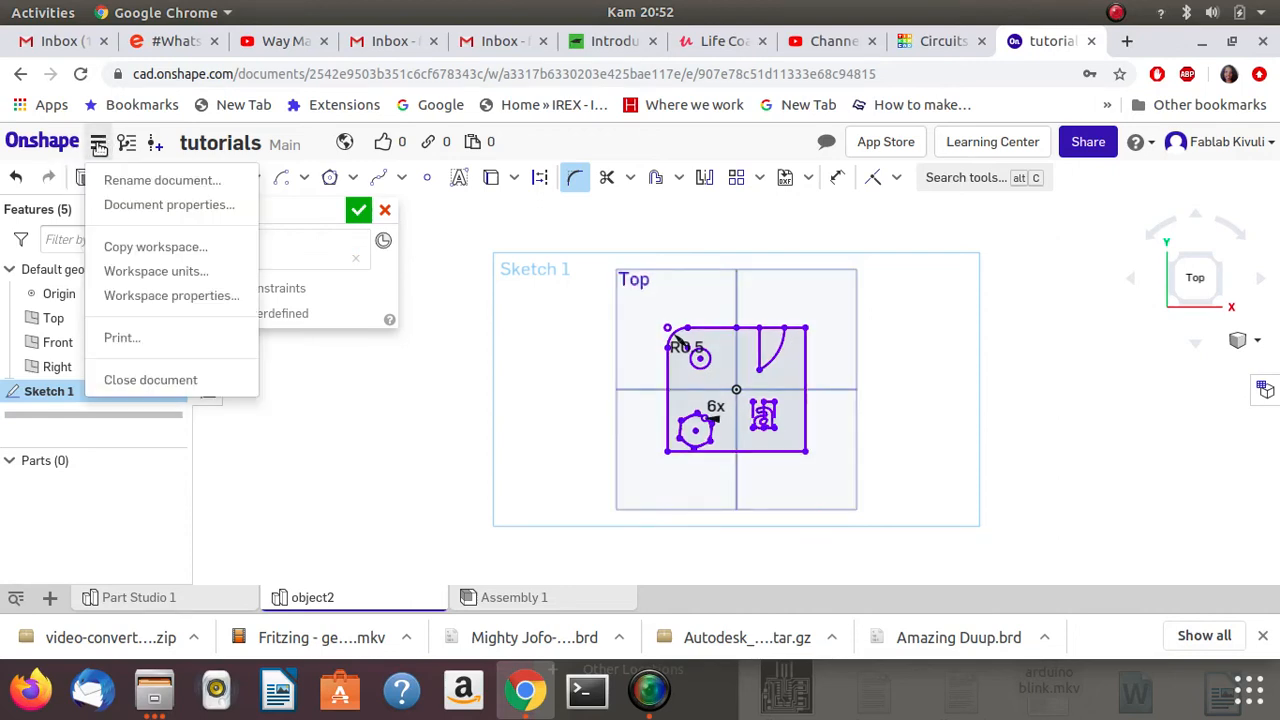
left_click(156, 271)
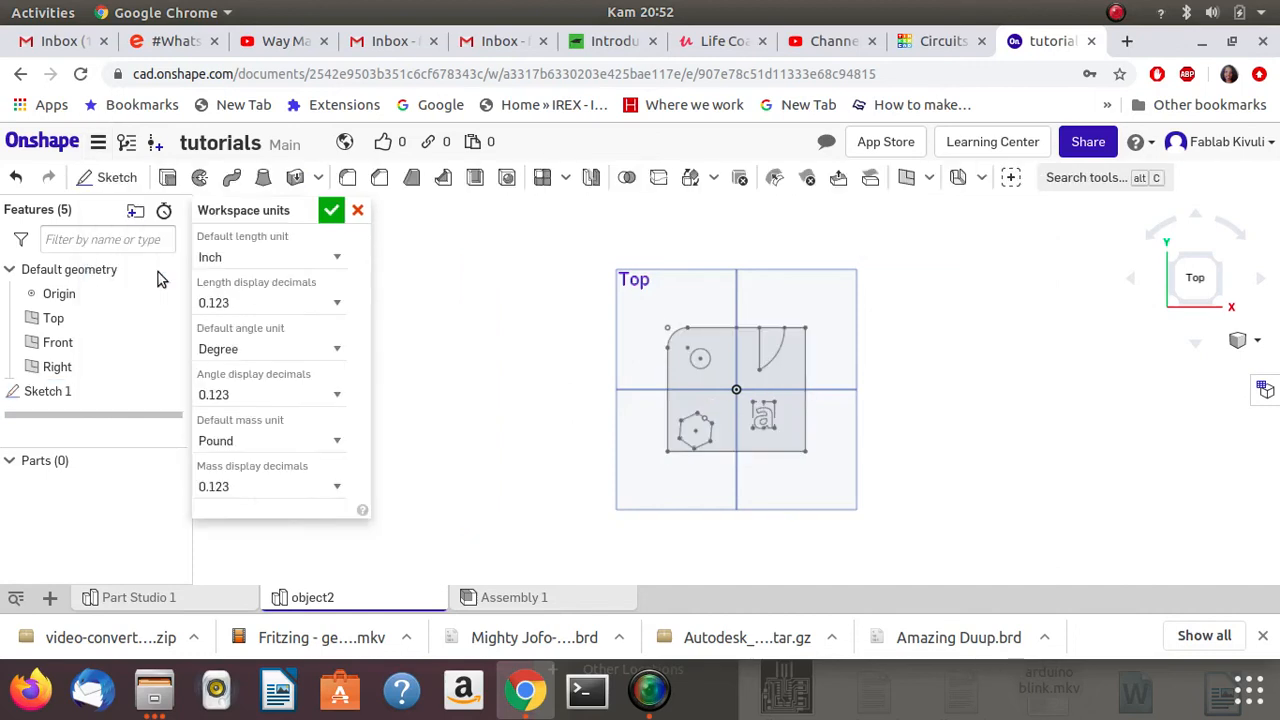
left_click(294, 258)
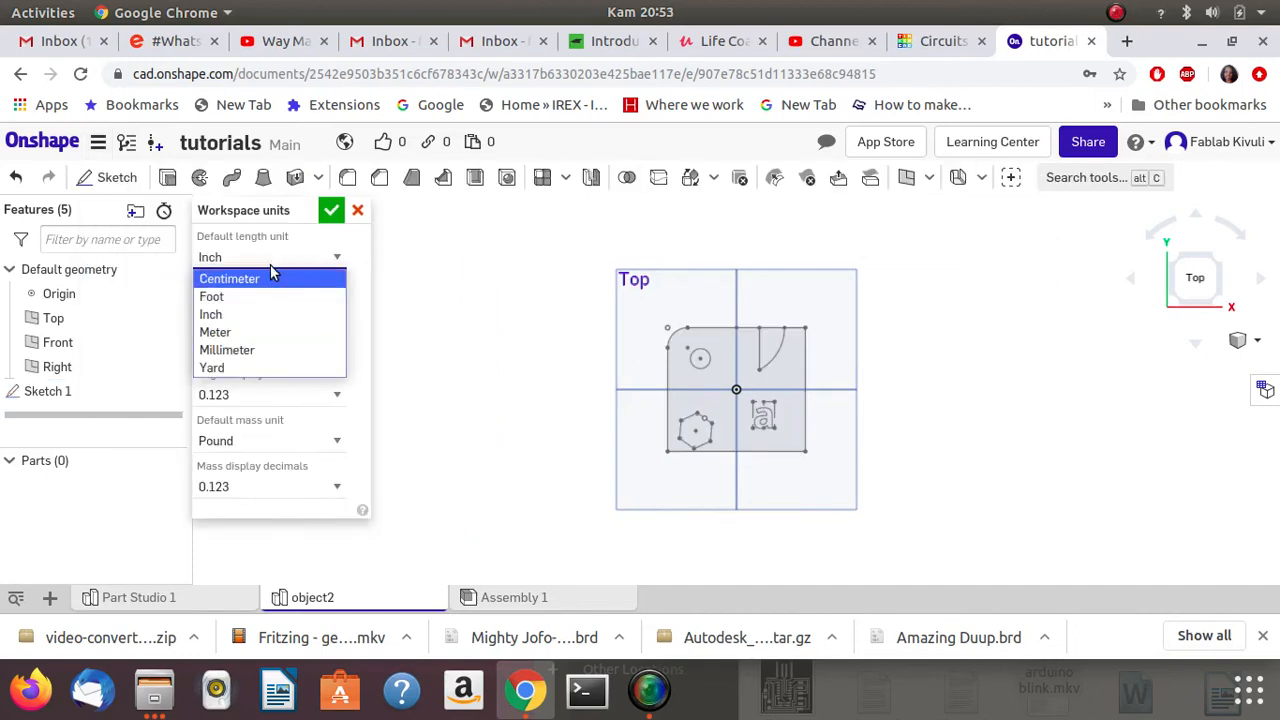
left_click(236, 350)
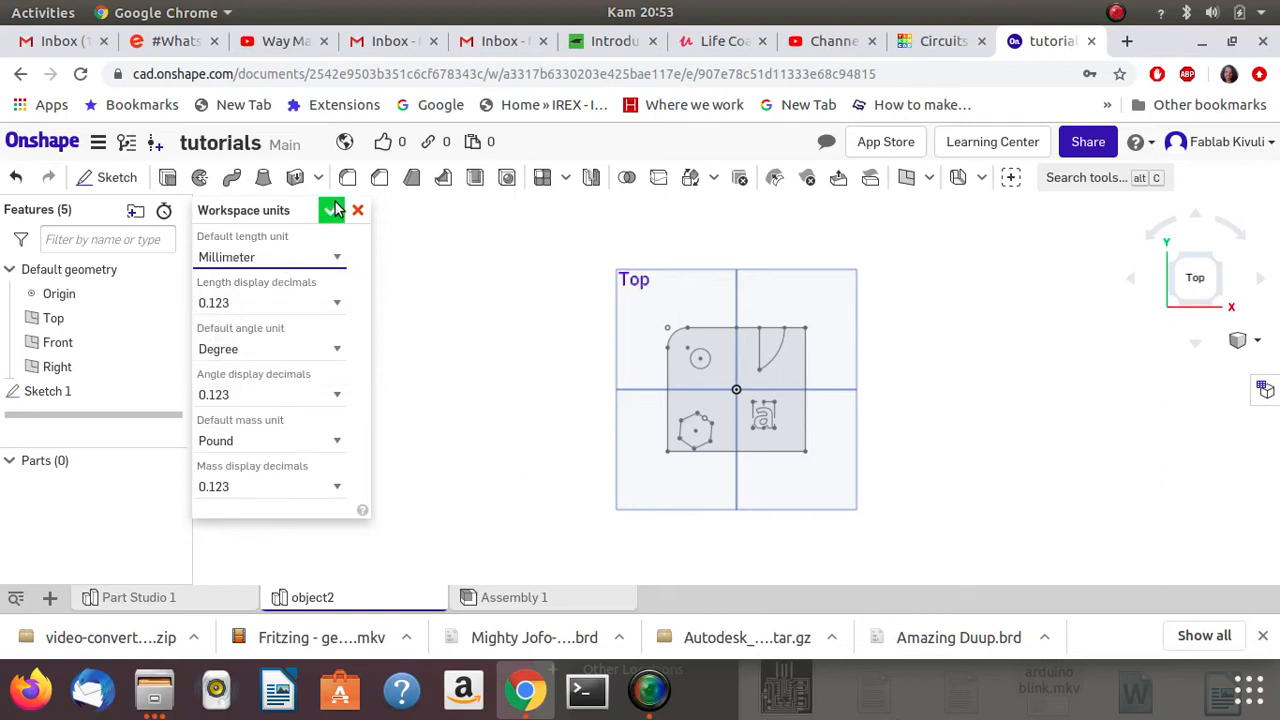
left_click(324, 352)
left_click(328, 349)
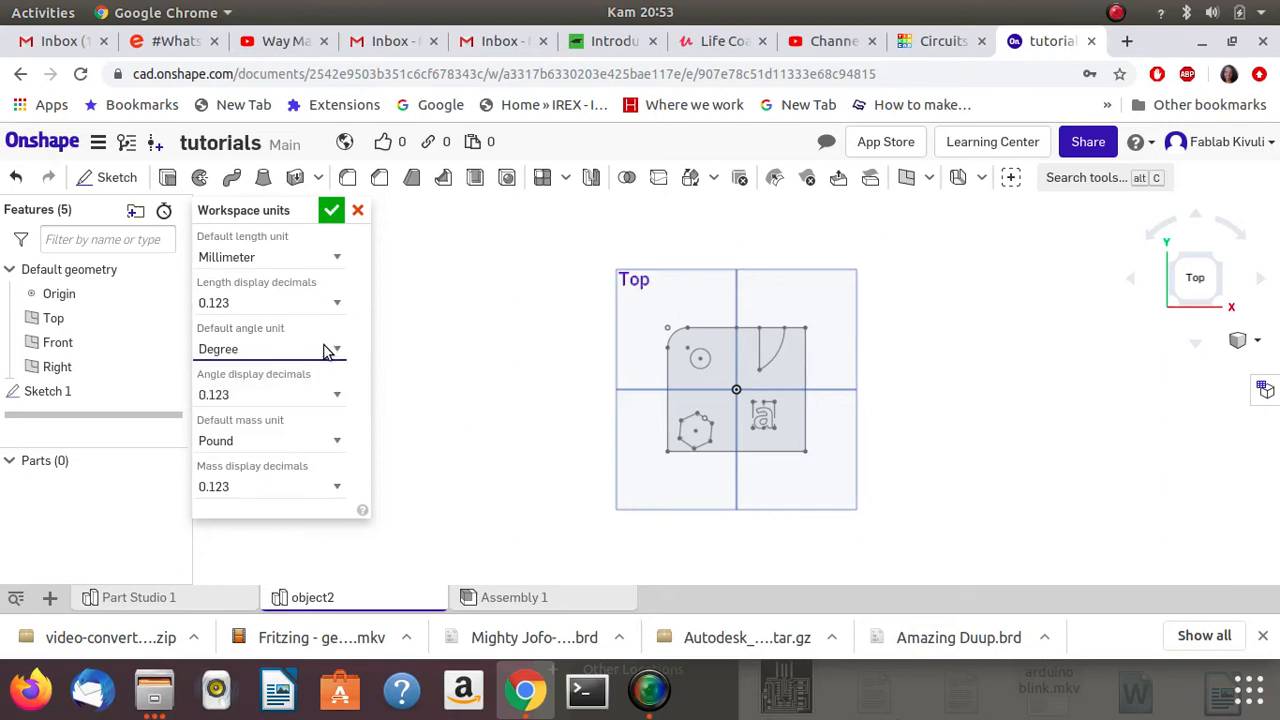
left_click(272, 393)
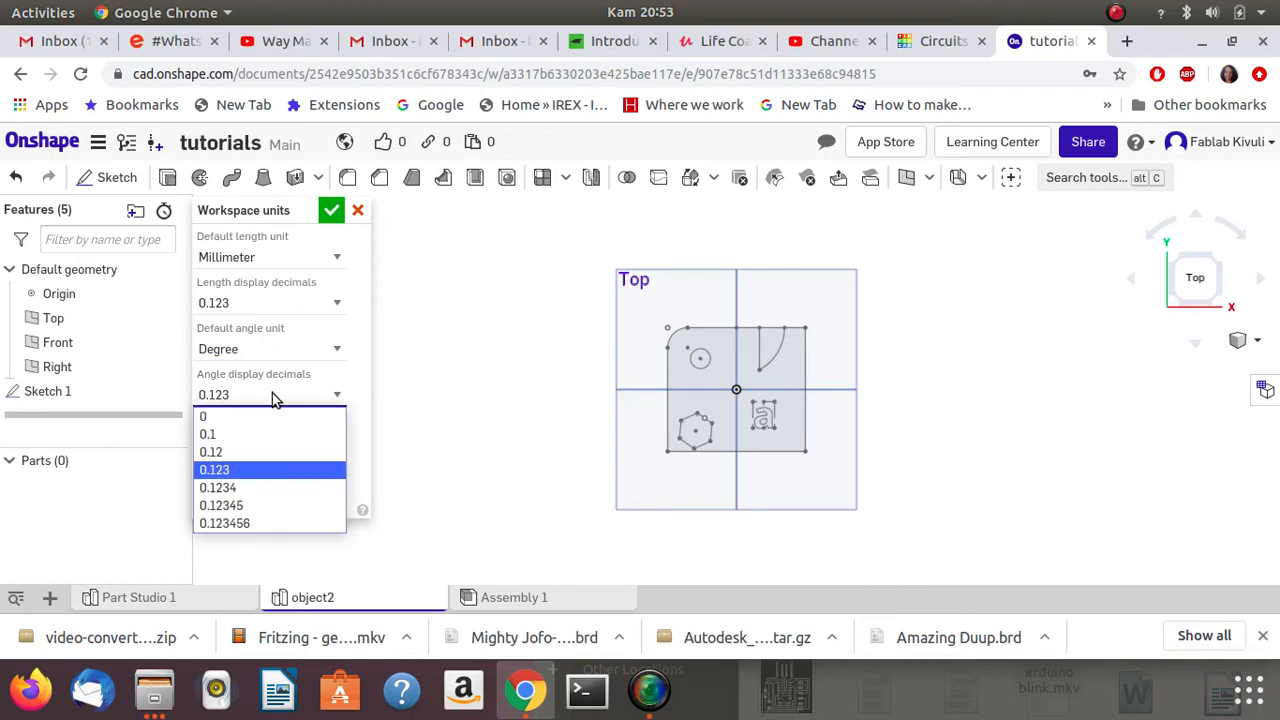
left_click(272, 393)
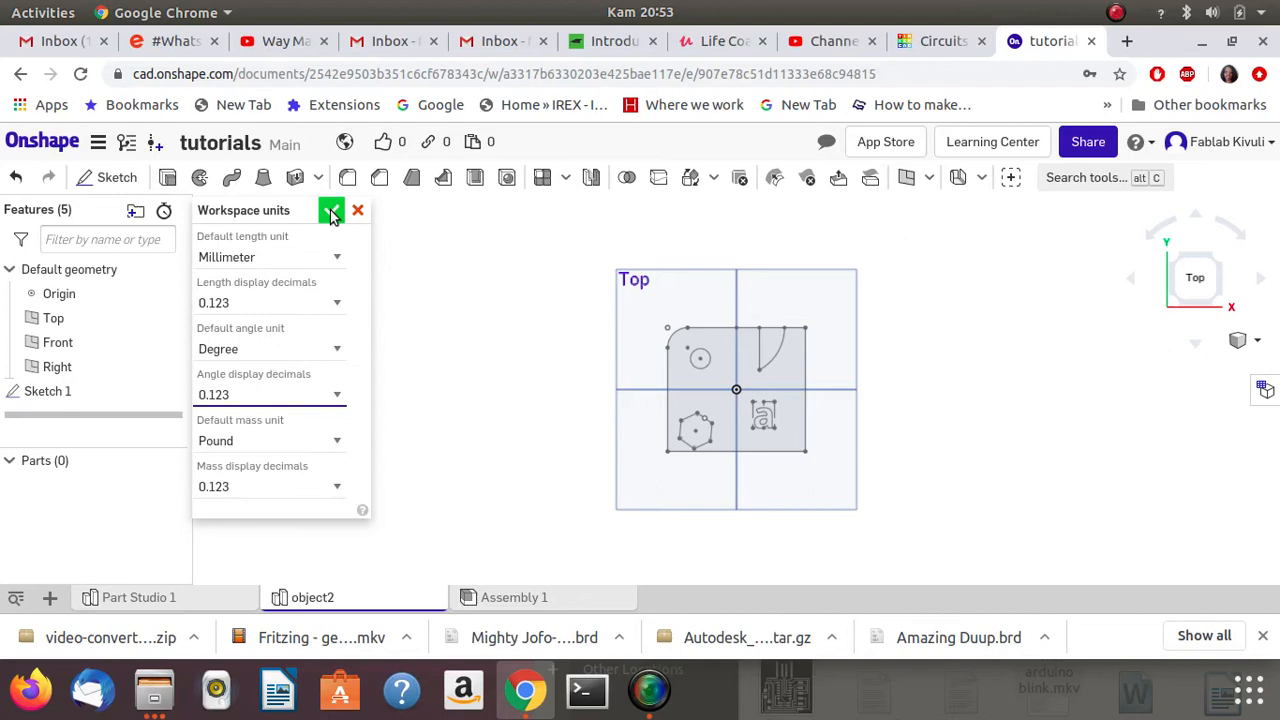
left_click(262, 441)
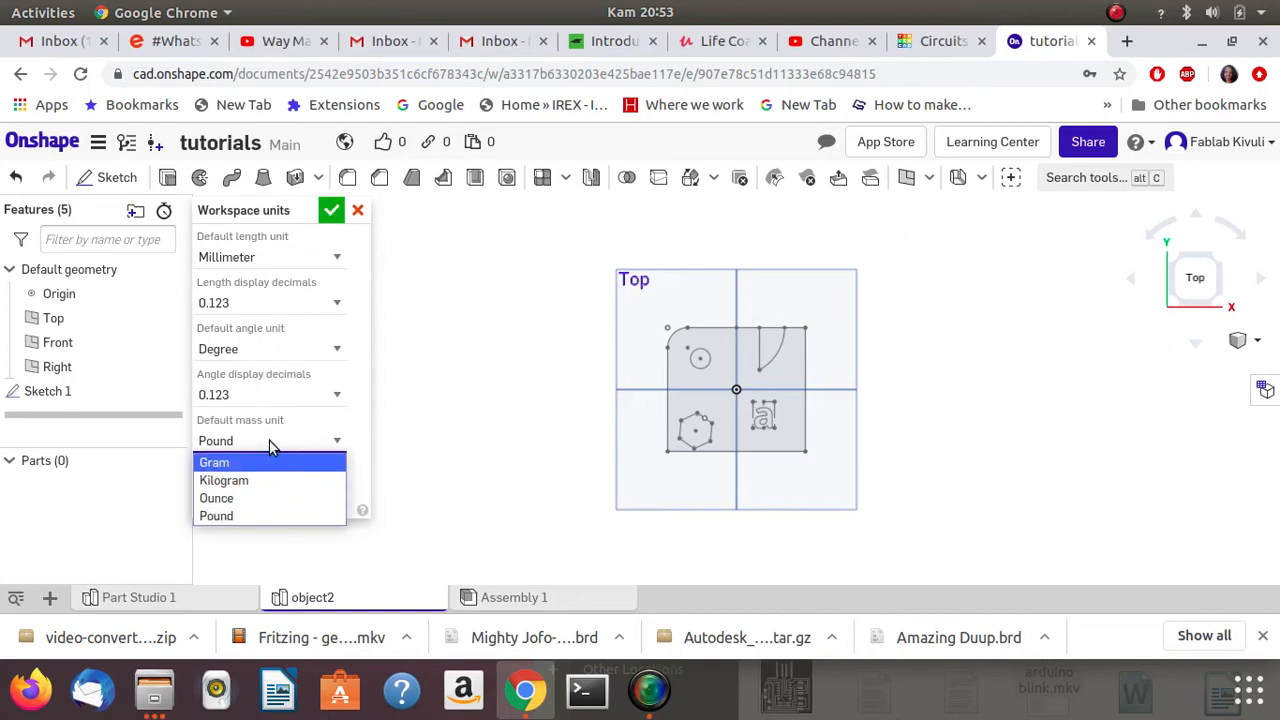
left_click(277, 441)
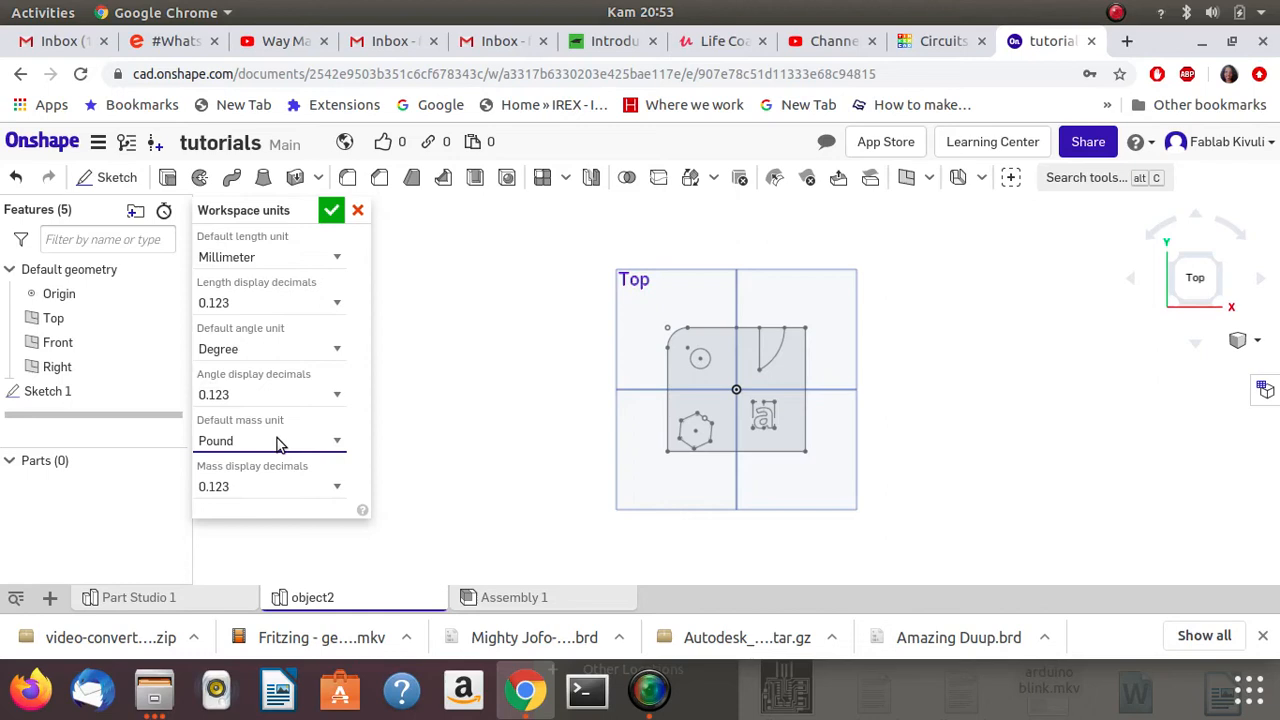
left_click(331, 212)
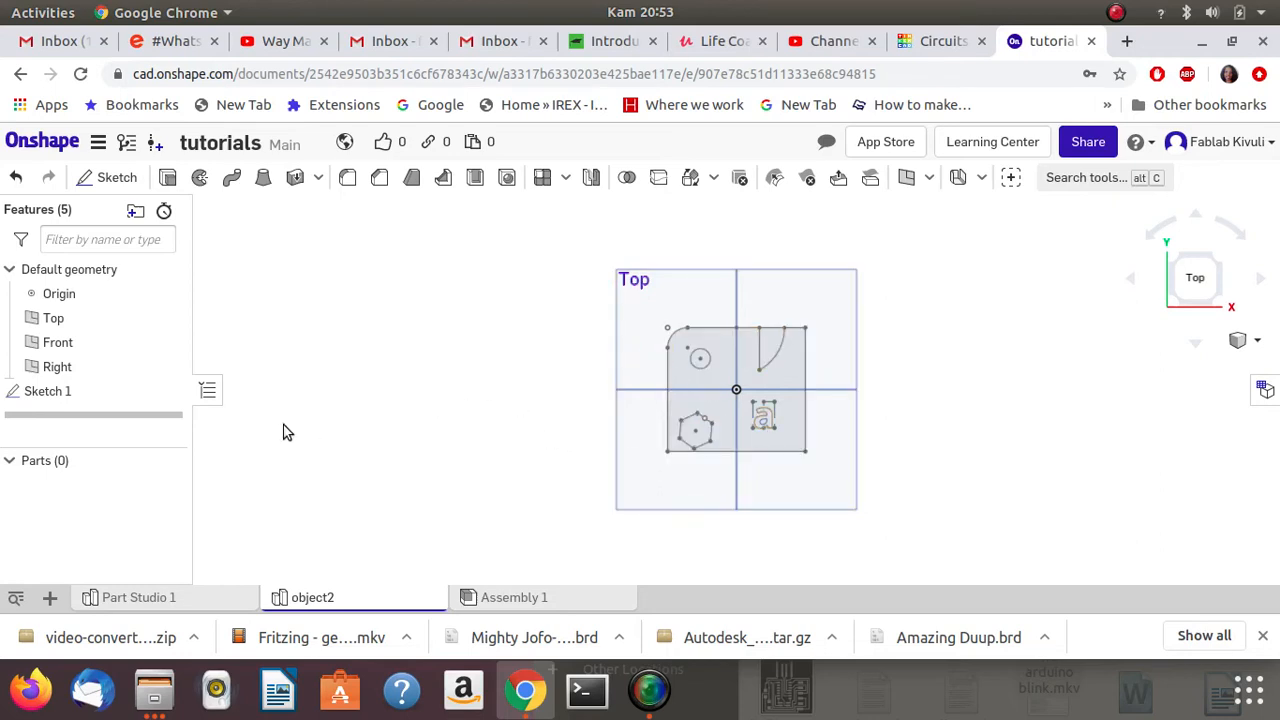
Reopen Sketch 1 for editing and trim the rectangle's top edge between the vertical line and the arc.
double_click(42, 391)
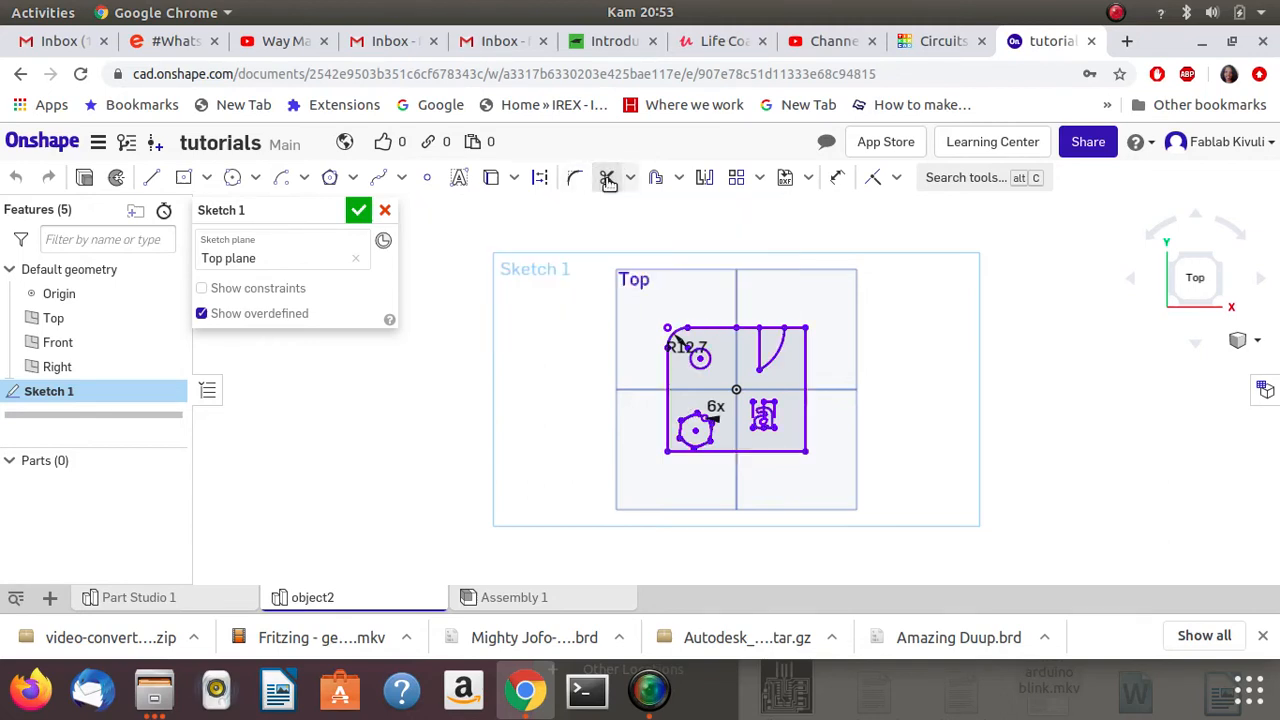
left_click(607, 178)
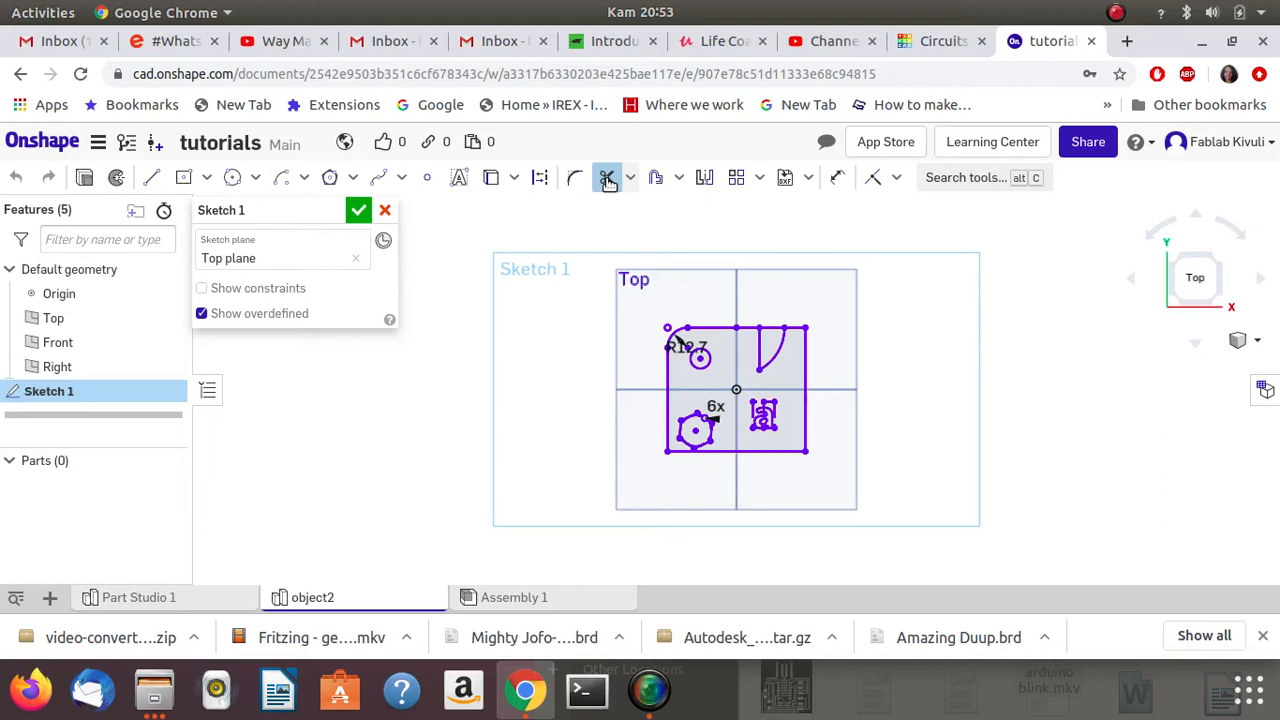
left_click(773, 329)
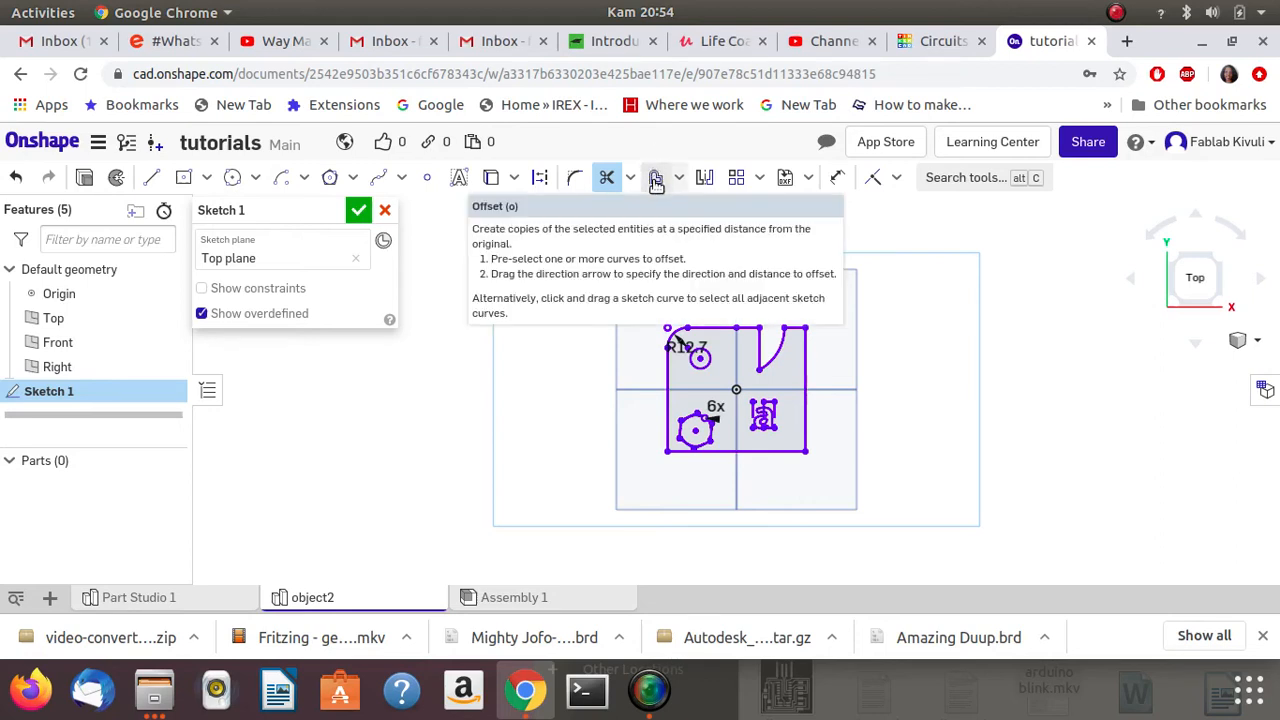
Offset the rectangle's bottom edge 5 mm inward, and undo the offset.
left_click(656, 180)
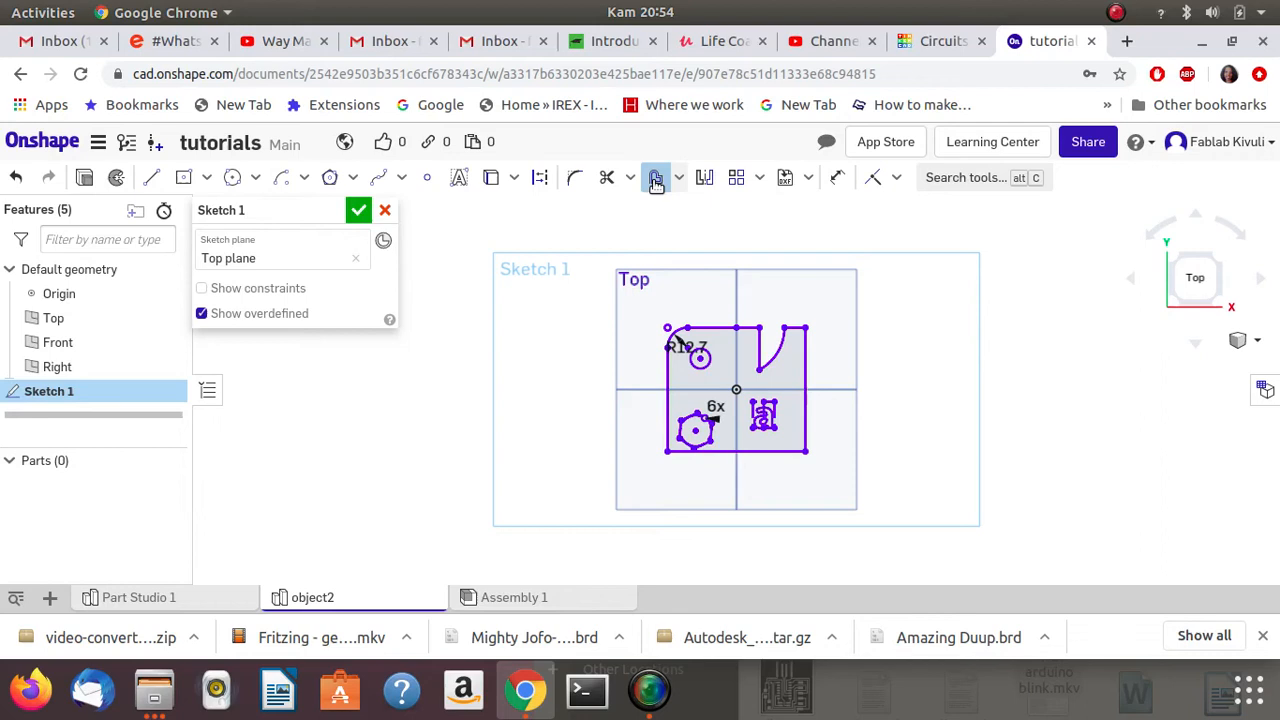
left_click(758, 450)
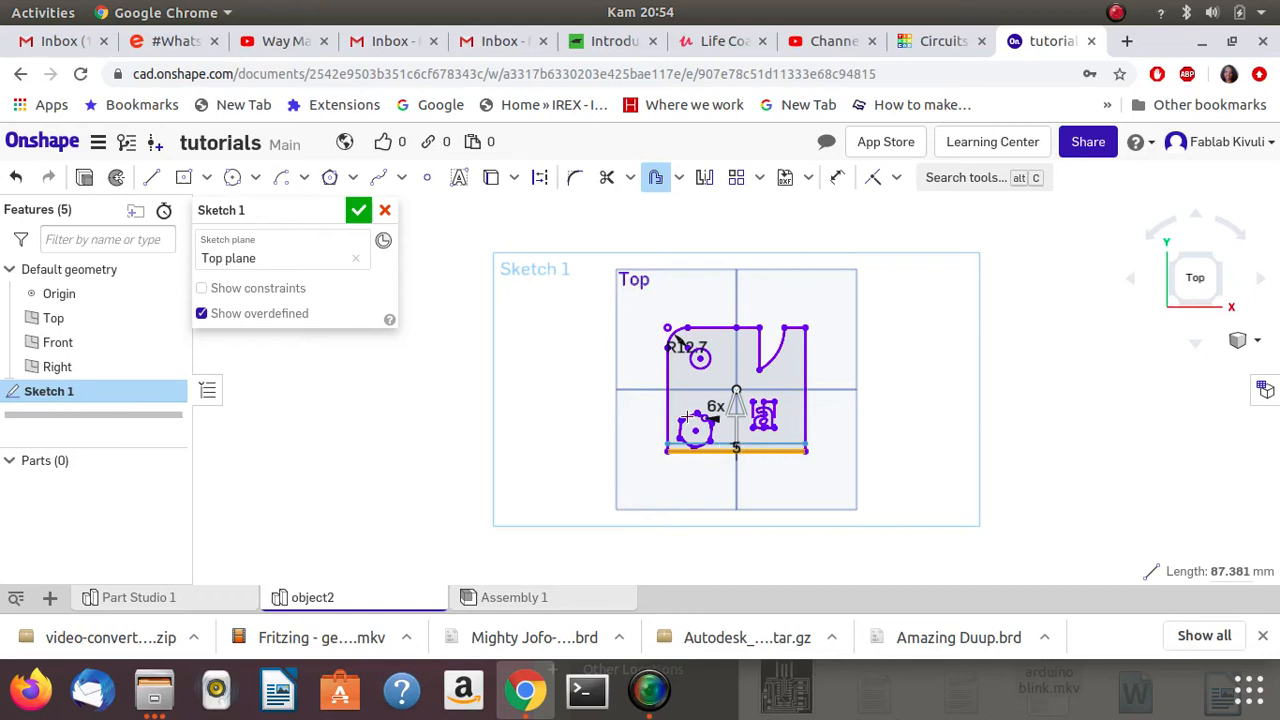
left_click(18, 177)
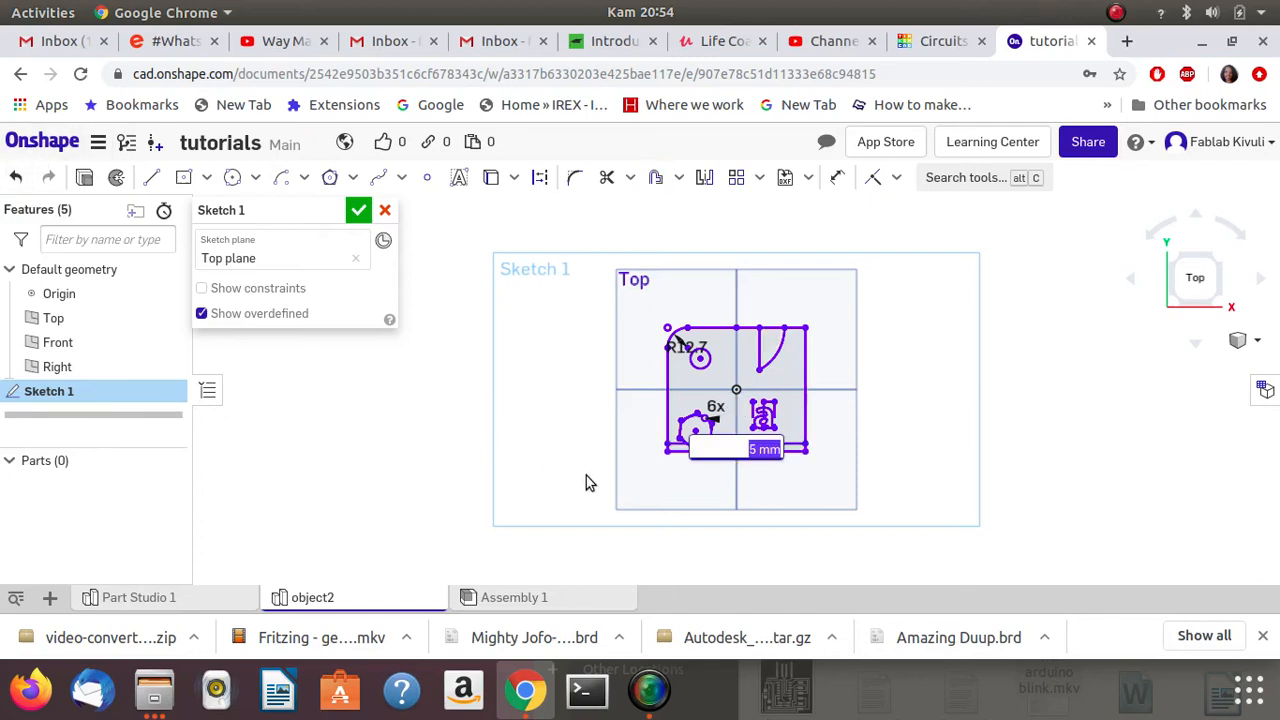
key("Return")
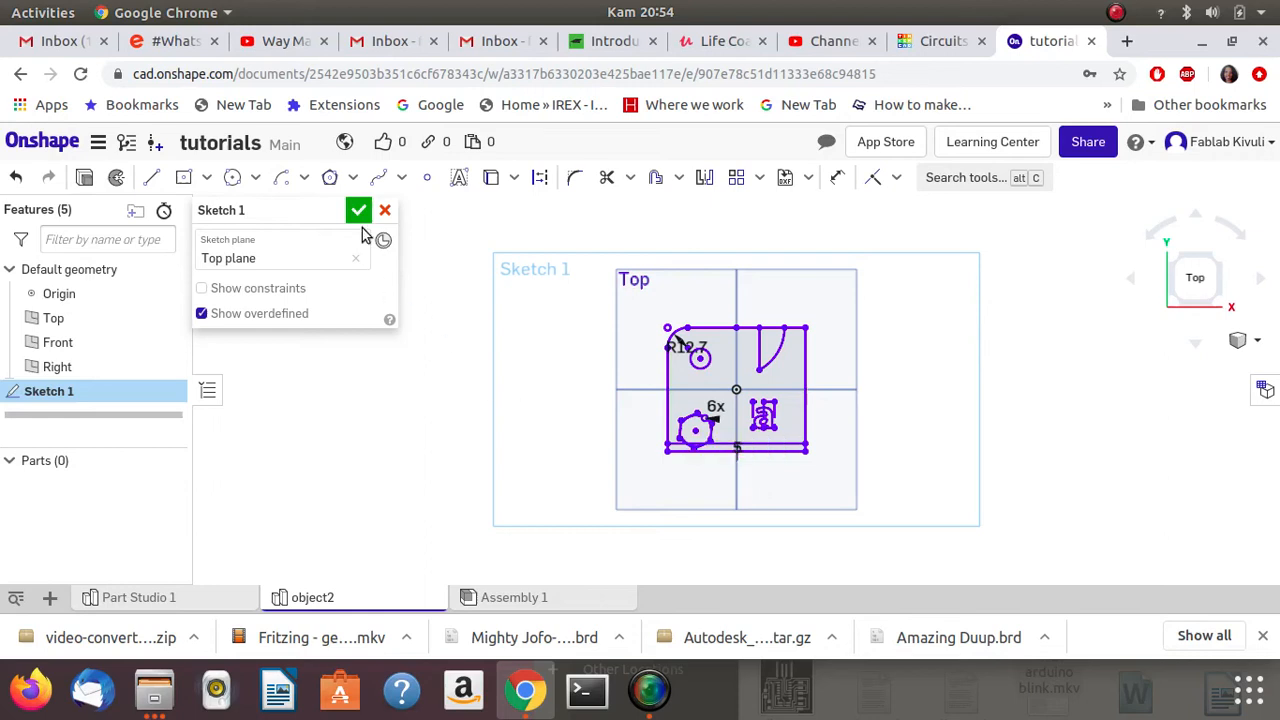
left_click(17, 177)
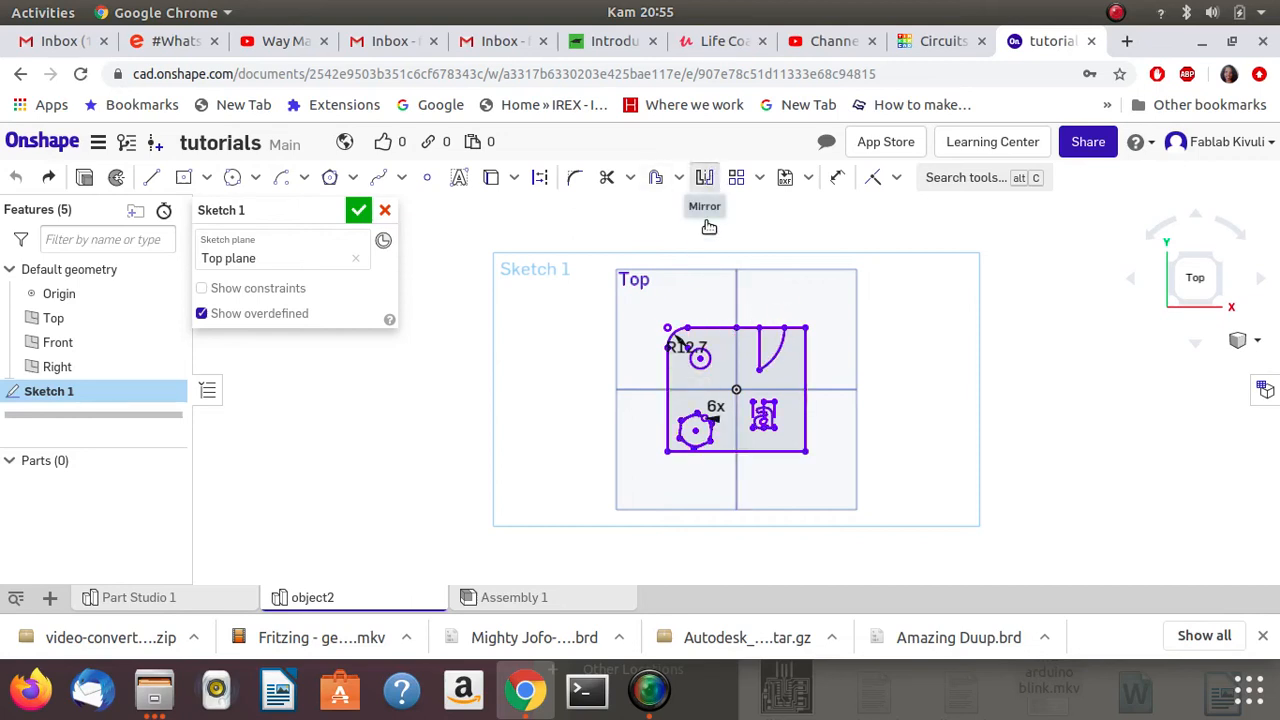
Mirror the arc and vertical line at the rectangle's top edge across the Right plane.
left_click(706, 177)
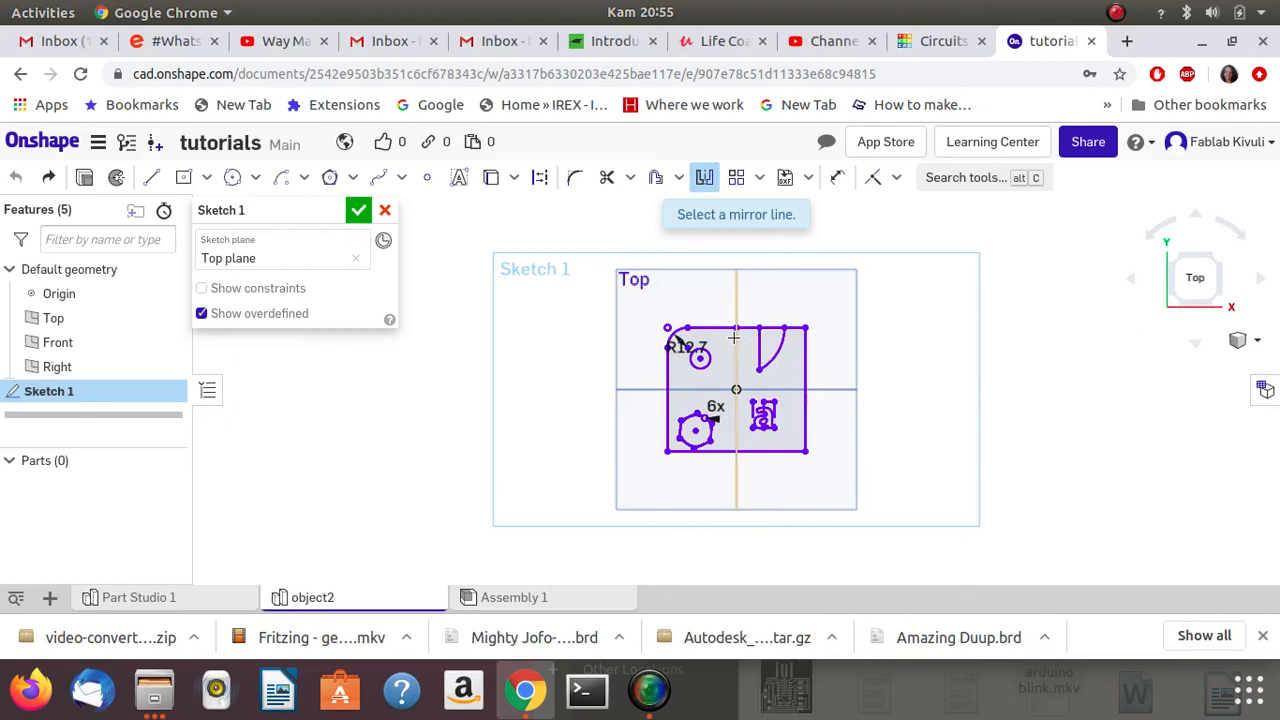
left_click(736, 348)
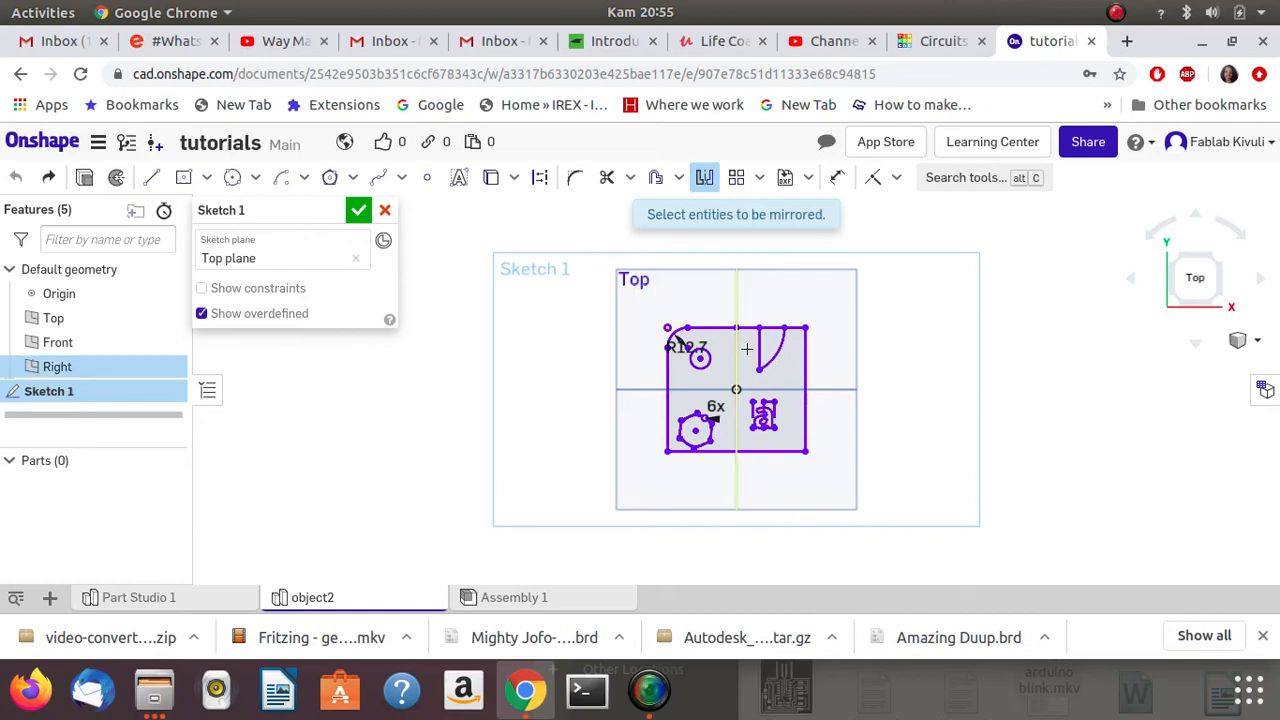
left_click(777, 352)
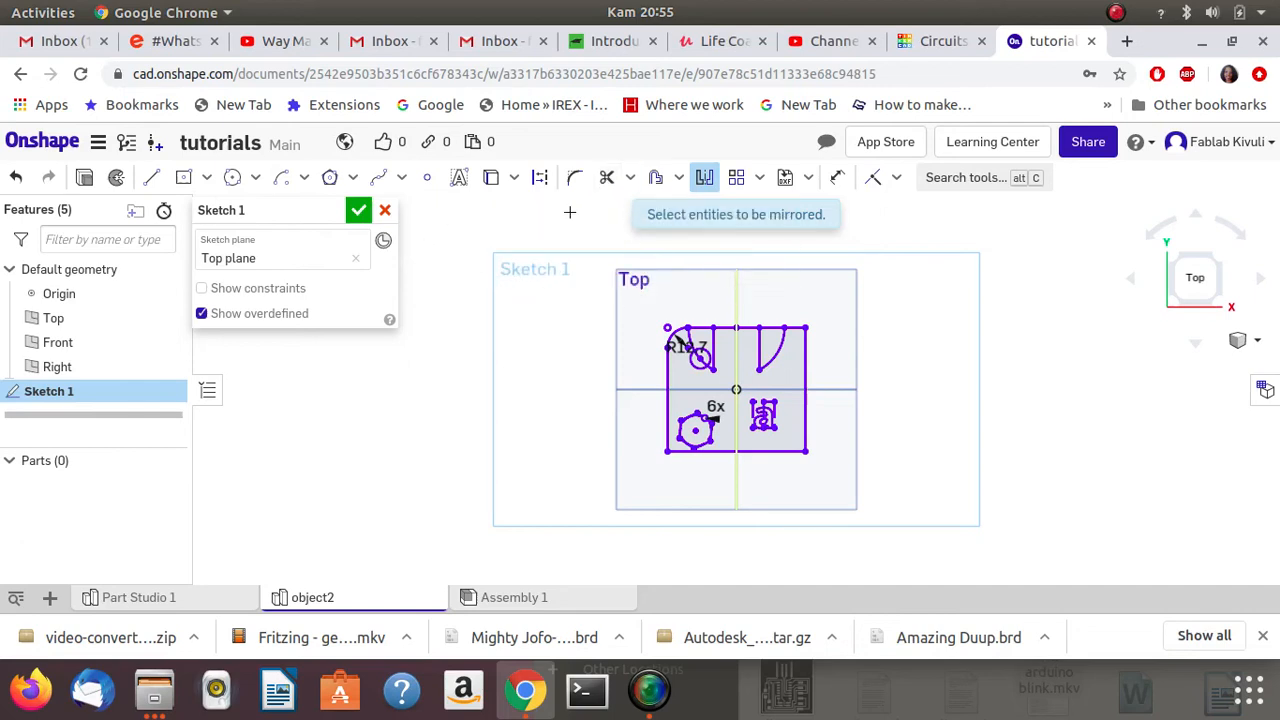
Try a linear pattern of the mirrored arc in both horizontal directions, cancel it, and undo the mirrored copy.
left_click(742, 186)
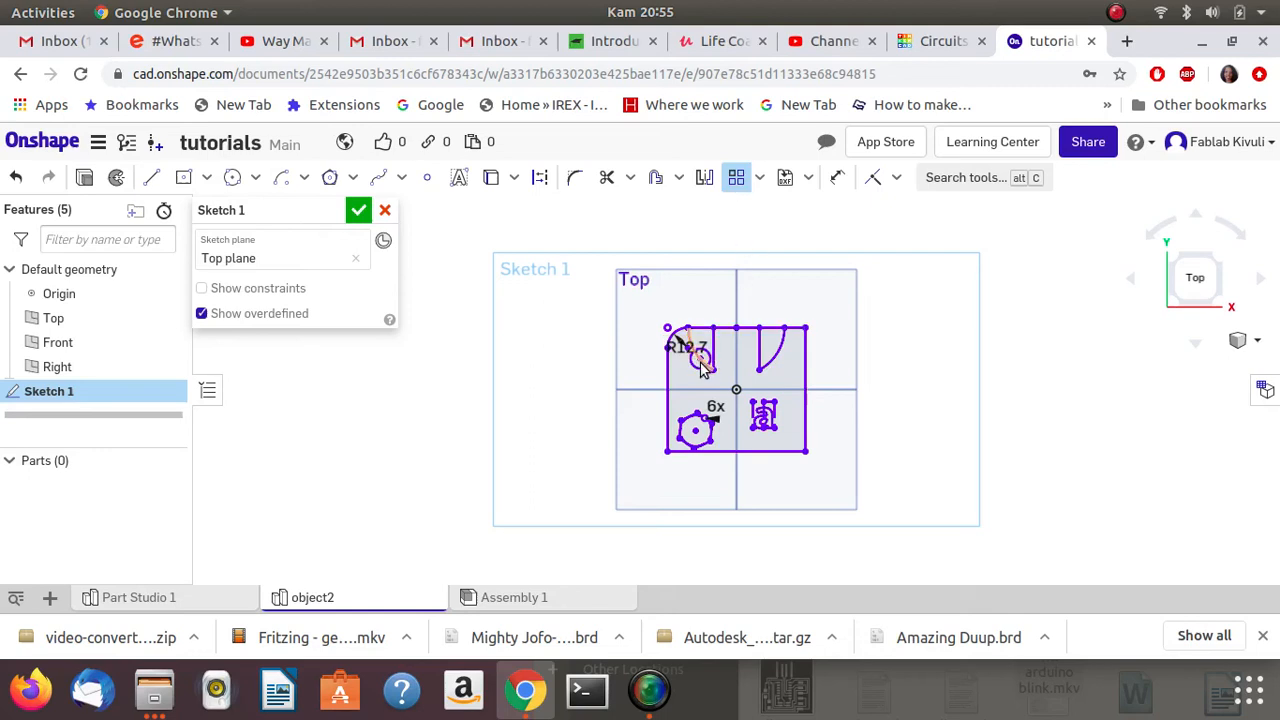
left_click(703, 368)
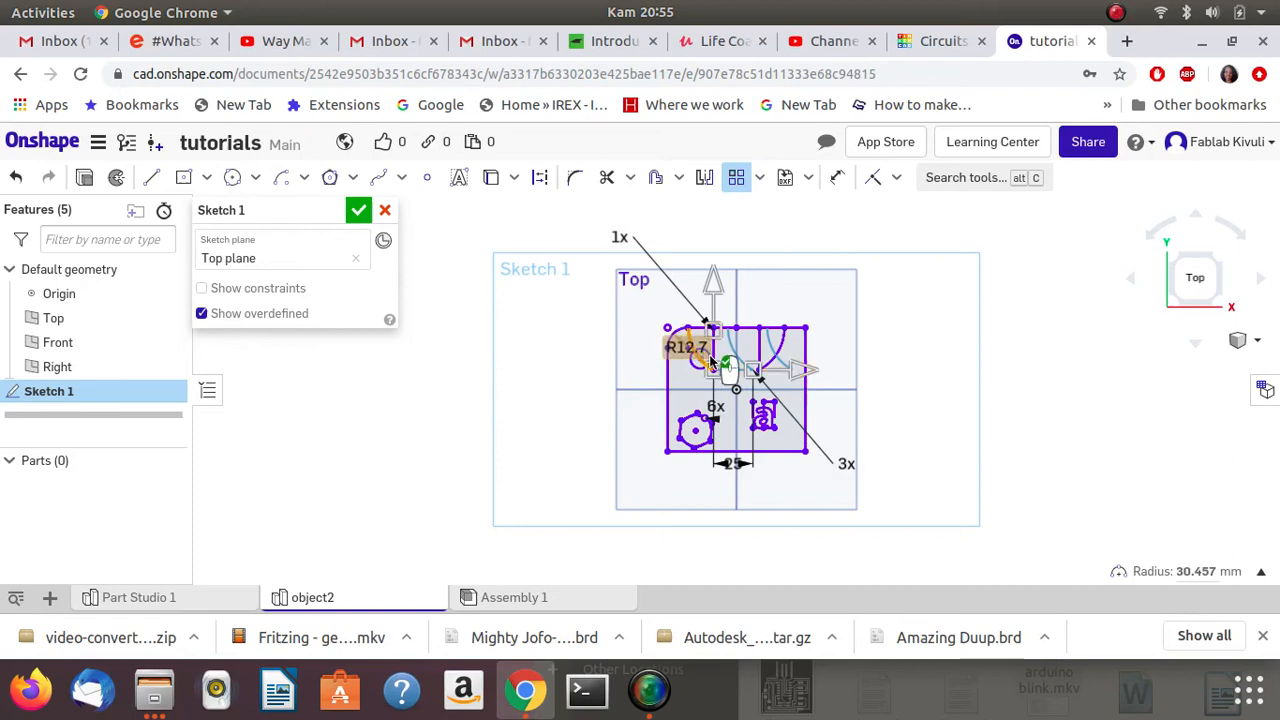
left_click(797, 372)
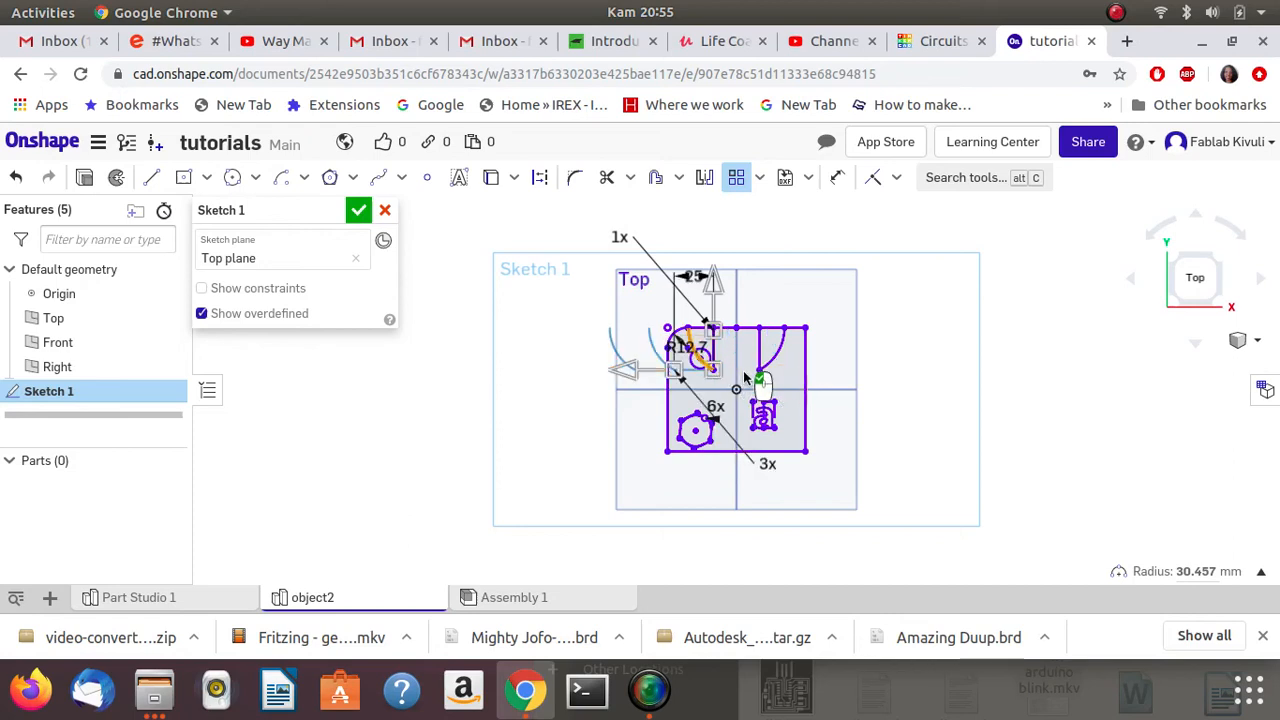
left_click(628, 369)
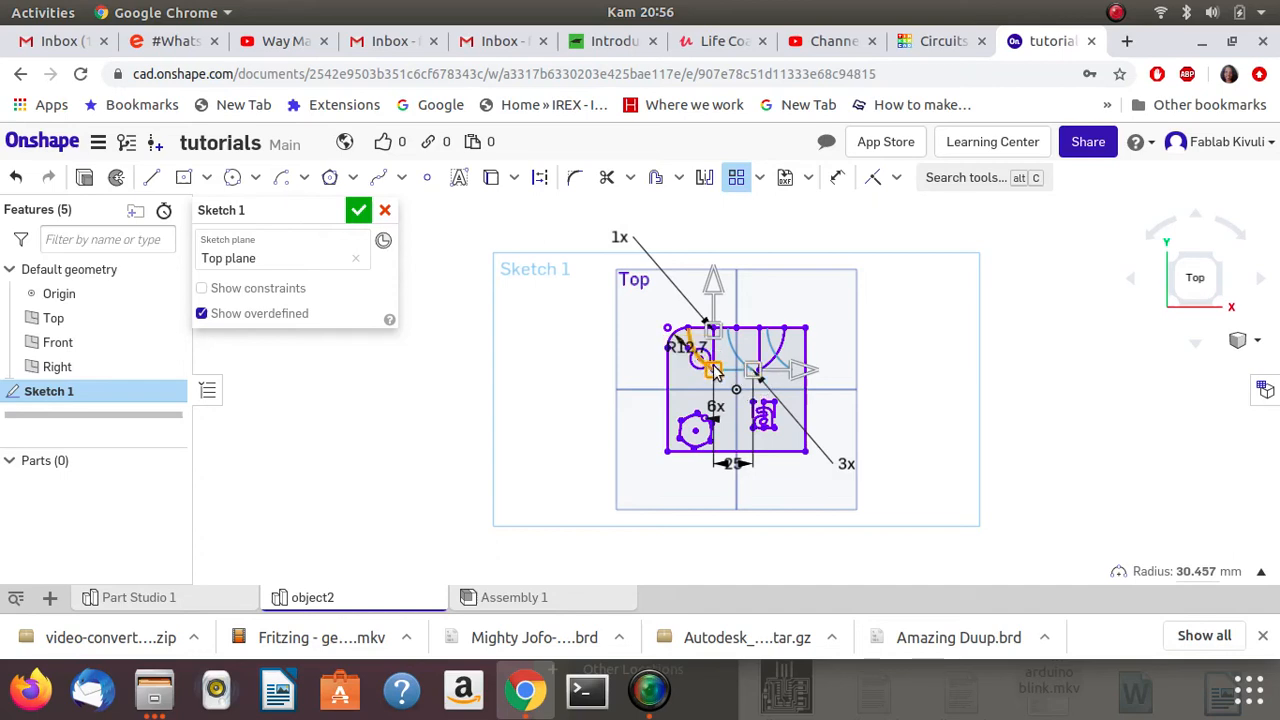
key("Escape")
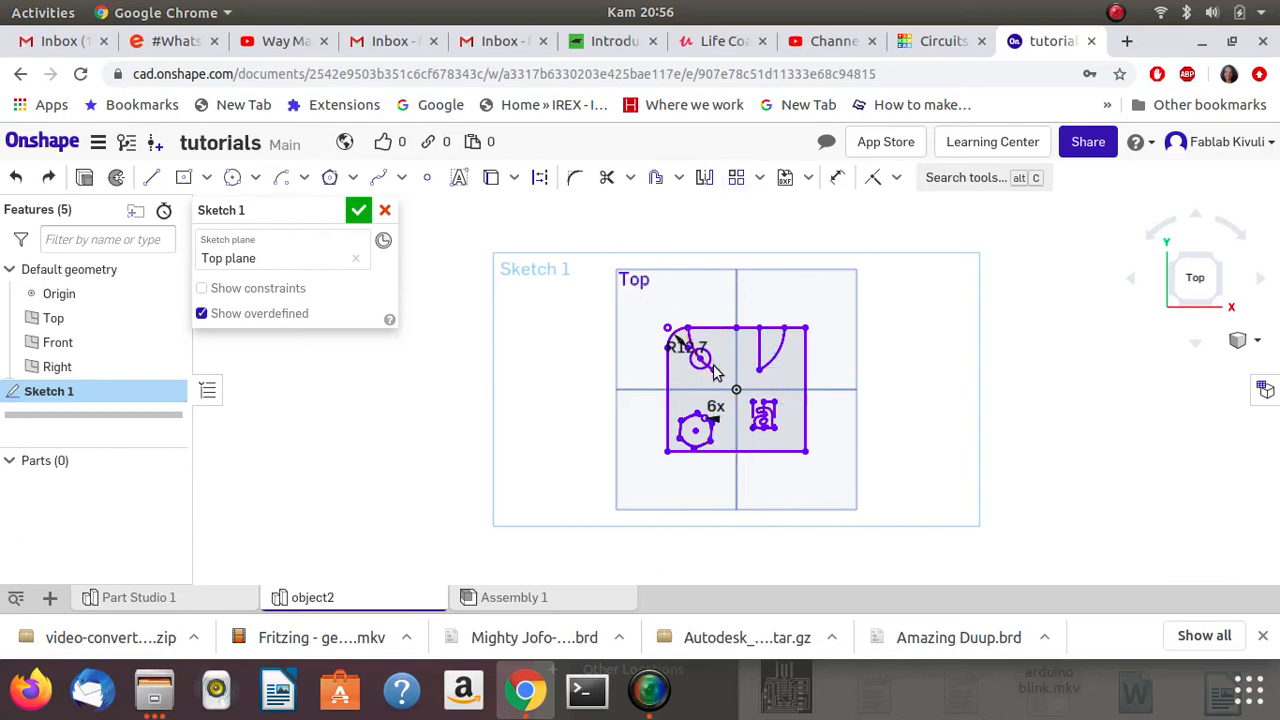
key("ctrl+a")
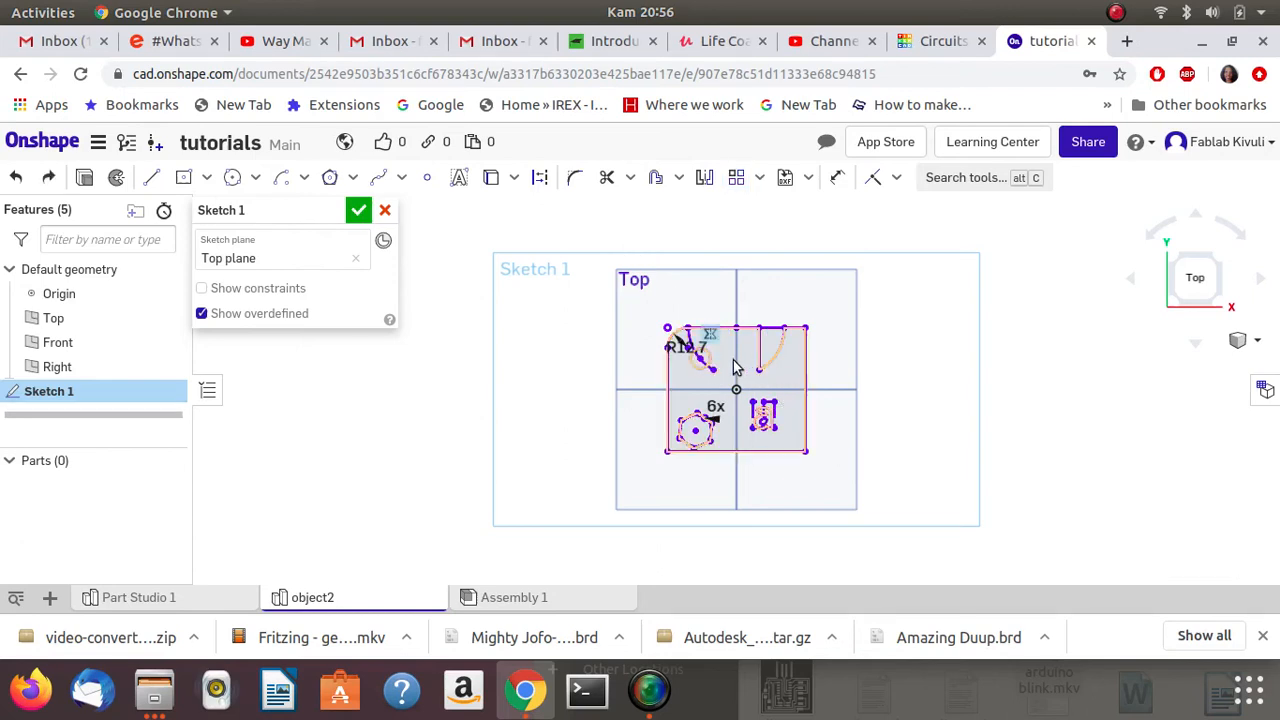
key("ctrl+z")
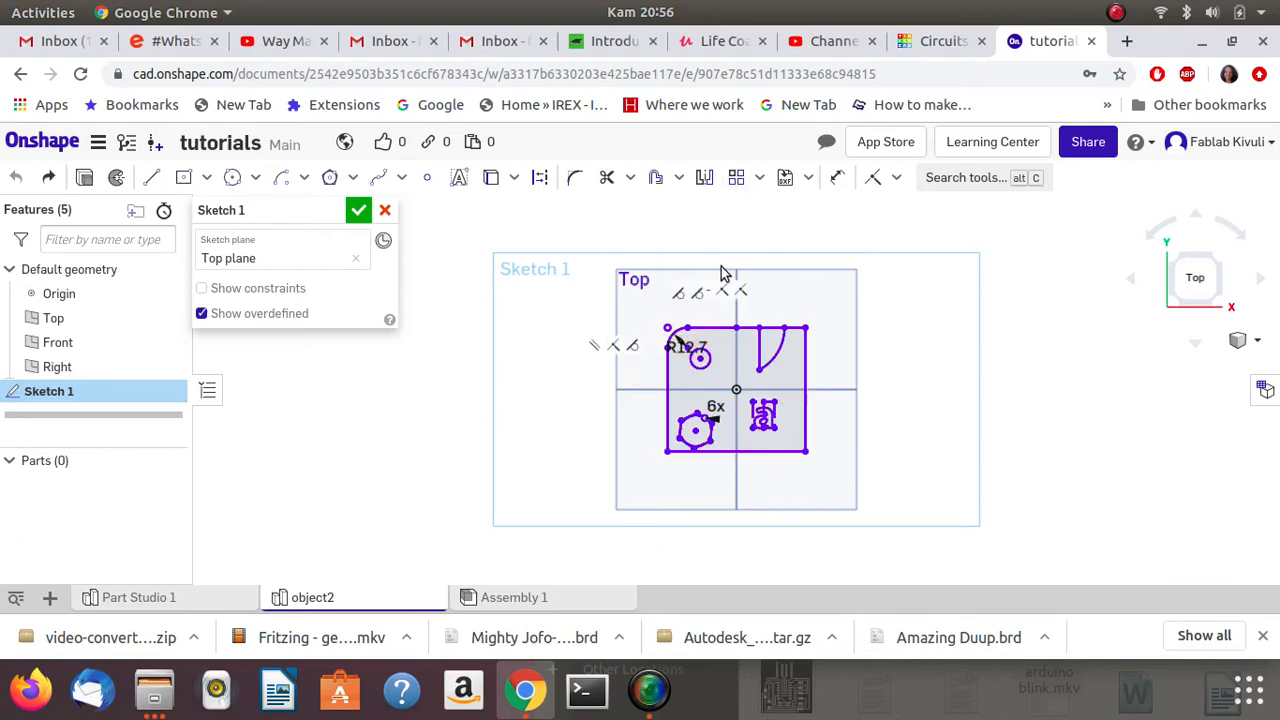
Try a horizontal linear pattern of the small circle with 3 instances at 25 mm spacing and 0 instances in the vertical direction.
left_click(736, 177)
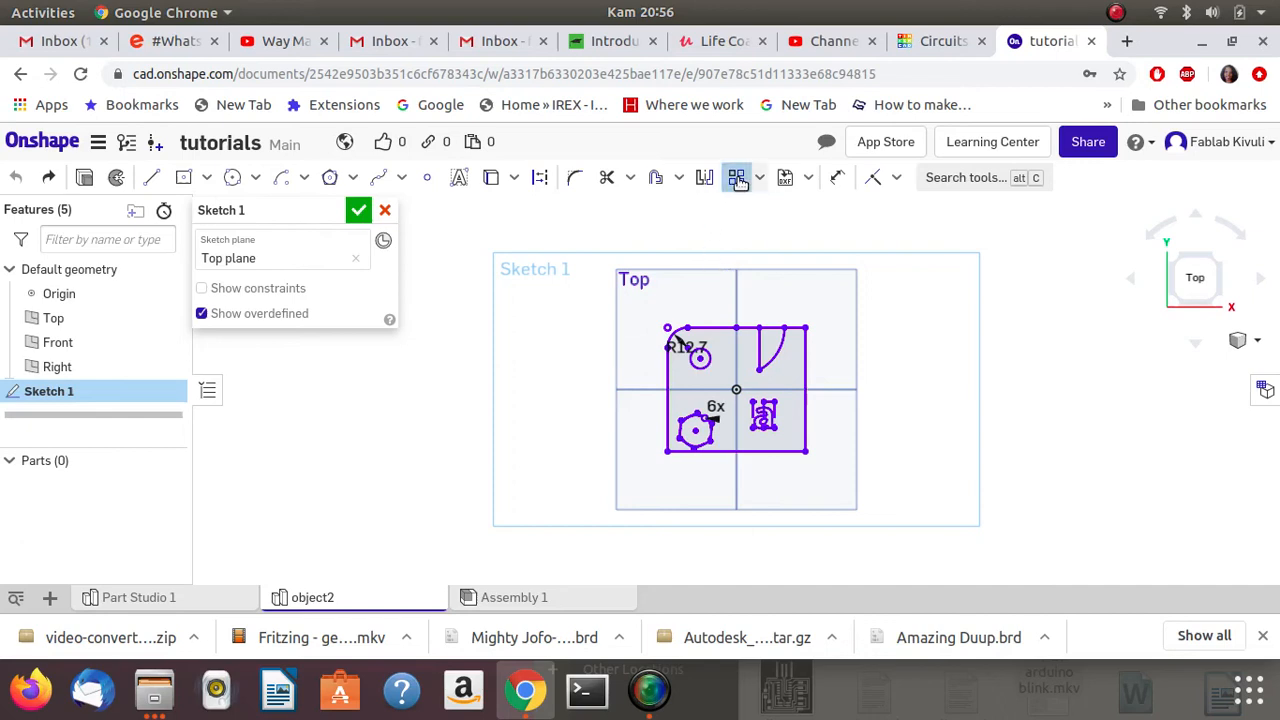
left_click(702, 366)
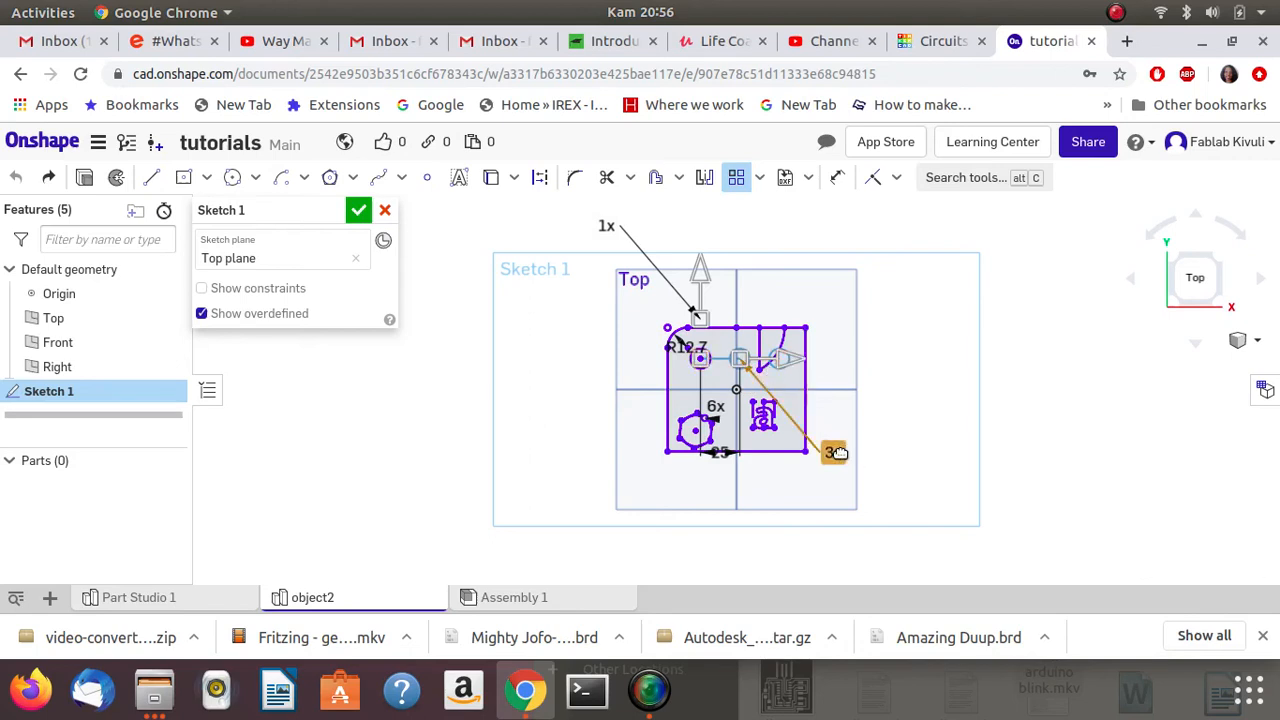
double_click(838, 453)
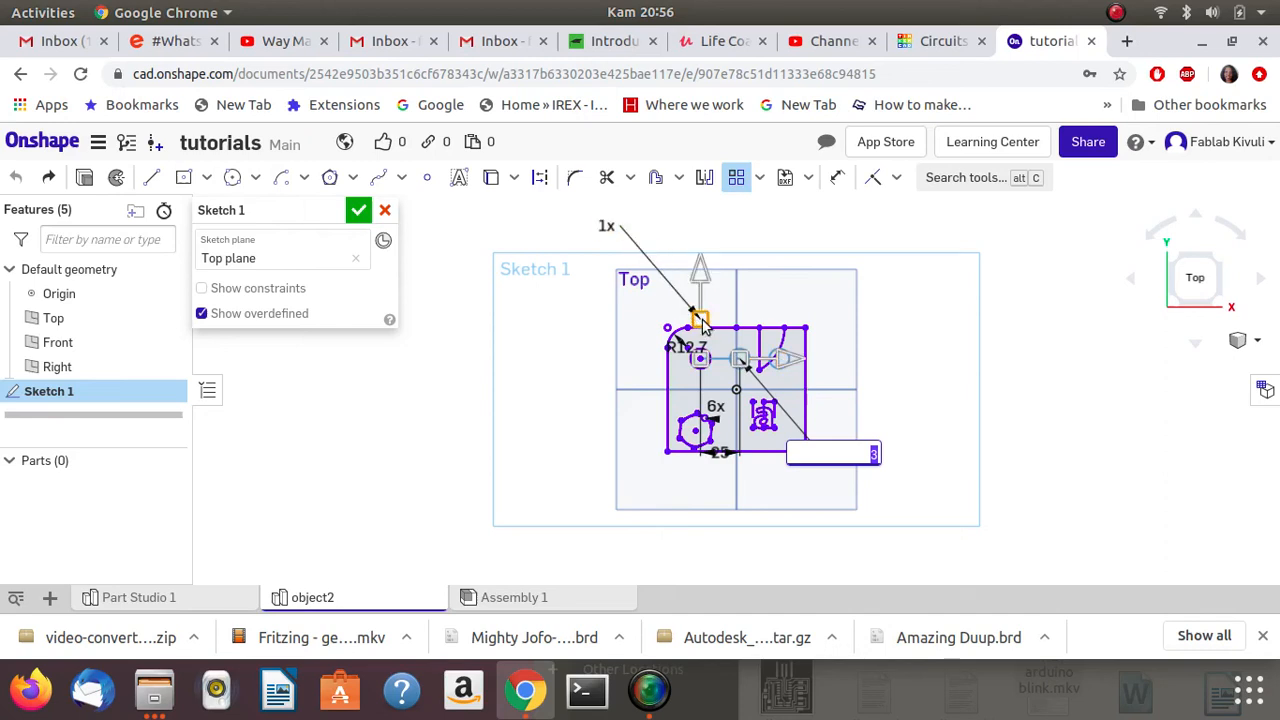
left_click(608, 227)
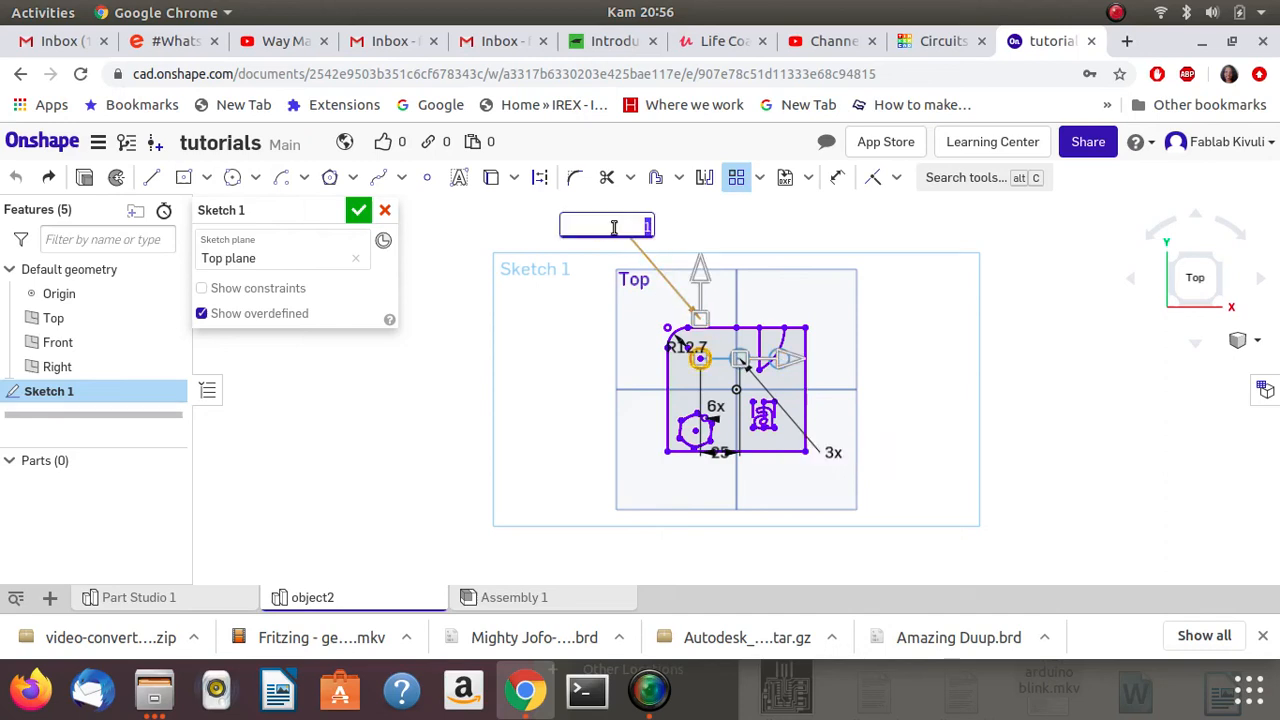
key("BackSpace")
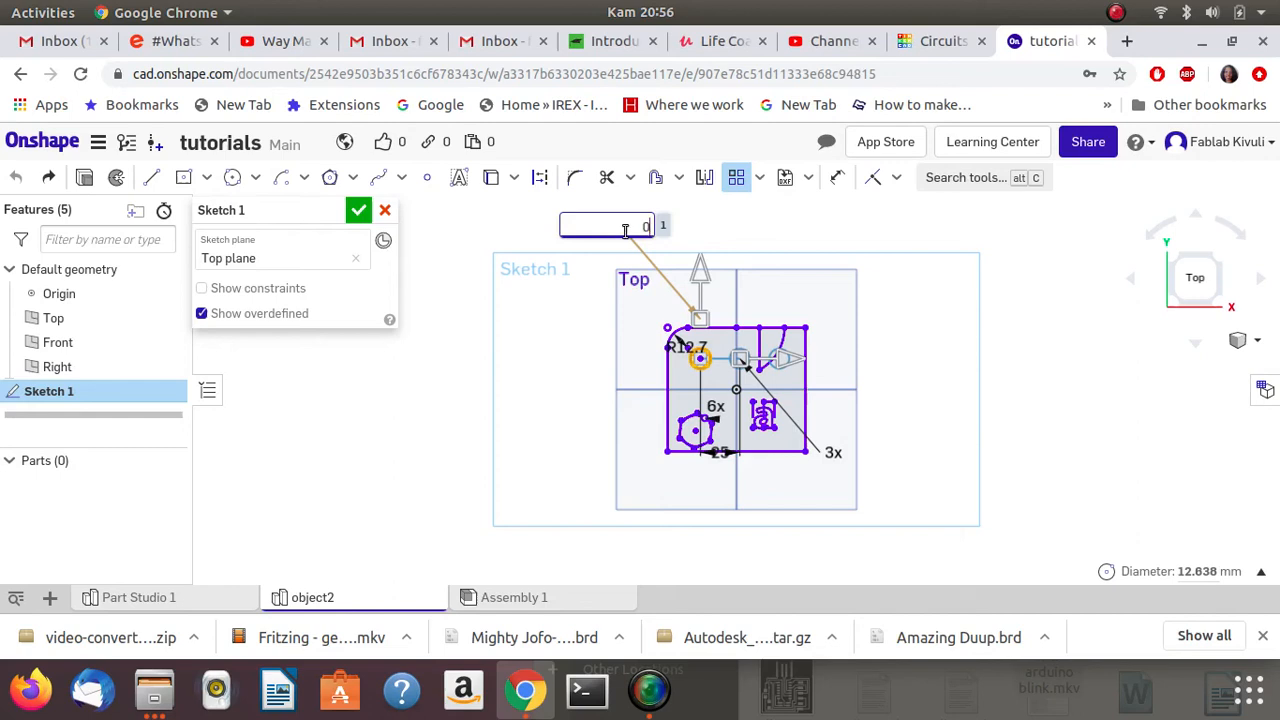
type("0")
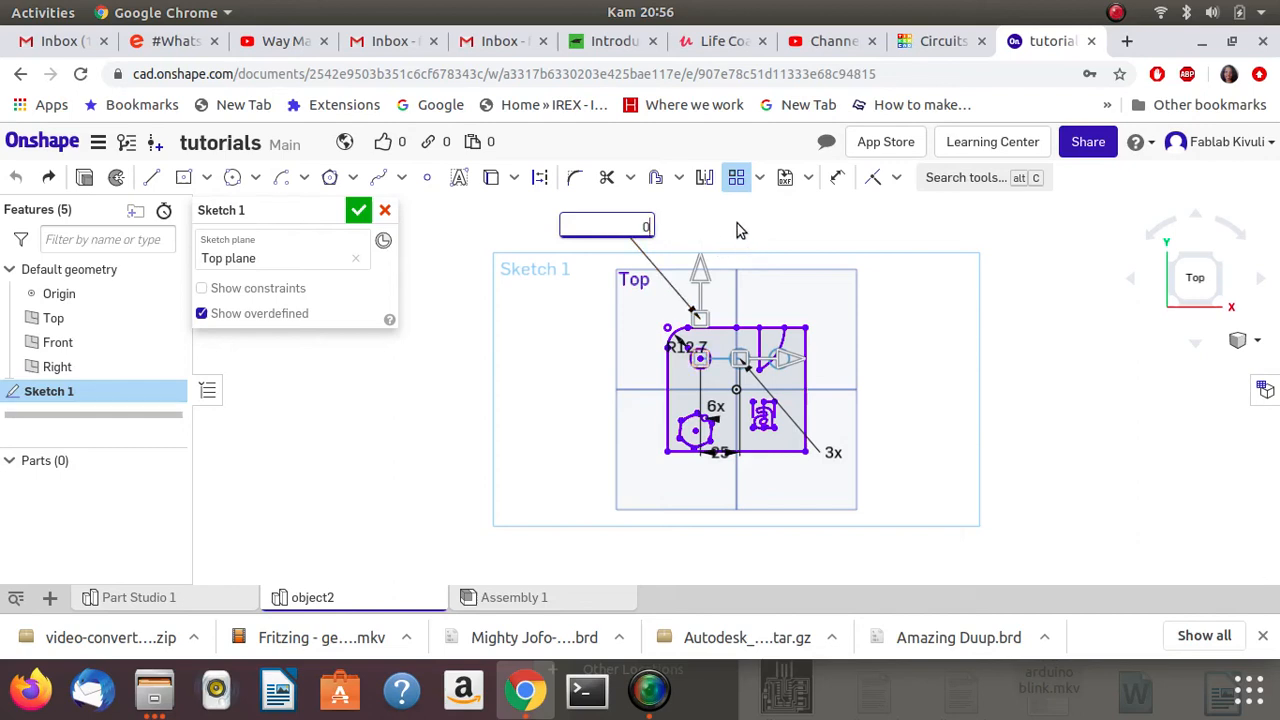
key("Return")
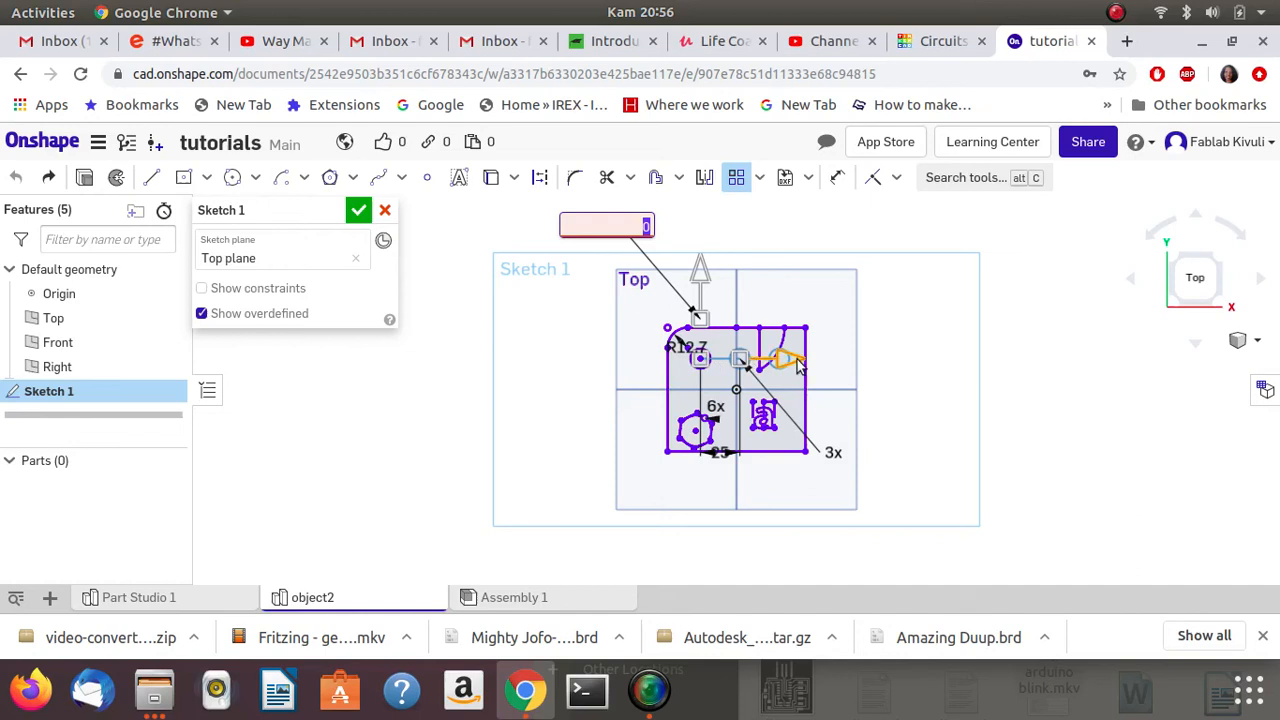
left_click(646, 226)
double_click(646, 226)
type("0")
key("Return")
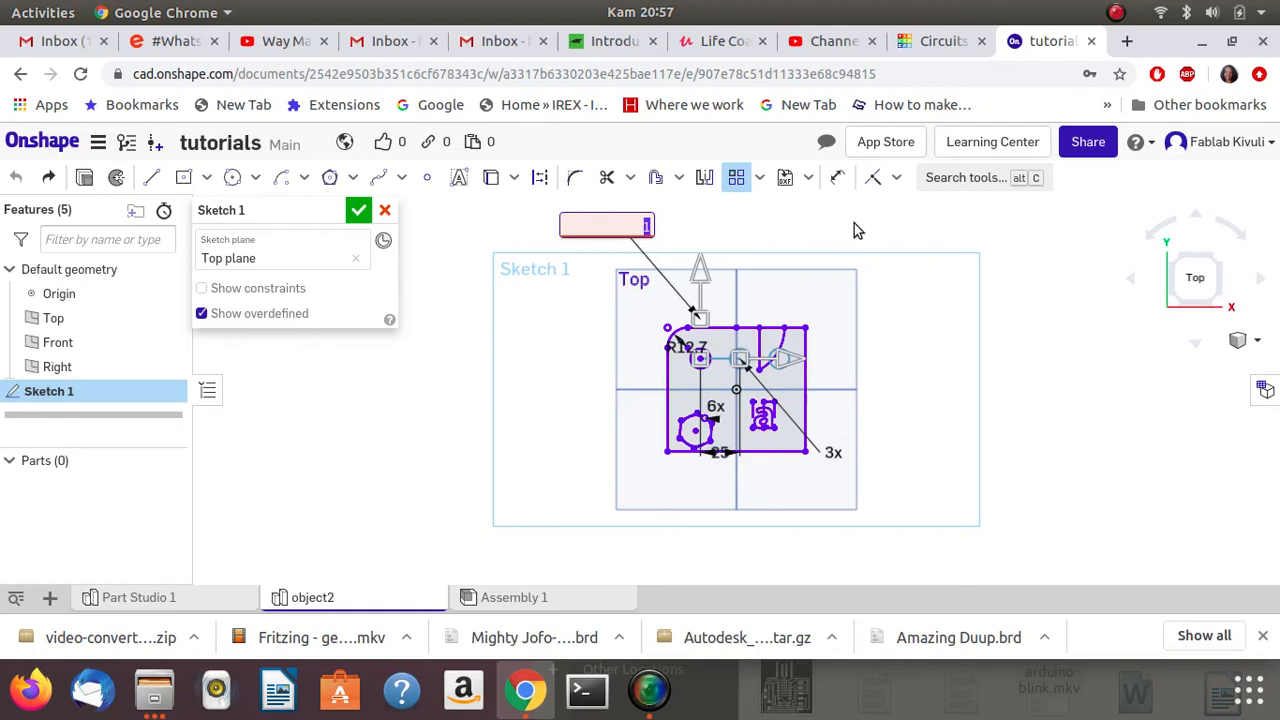
Dimension the rectangle's right edge at 65 mm.
left_click(839, 179)
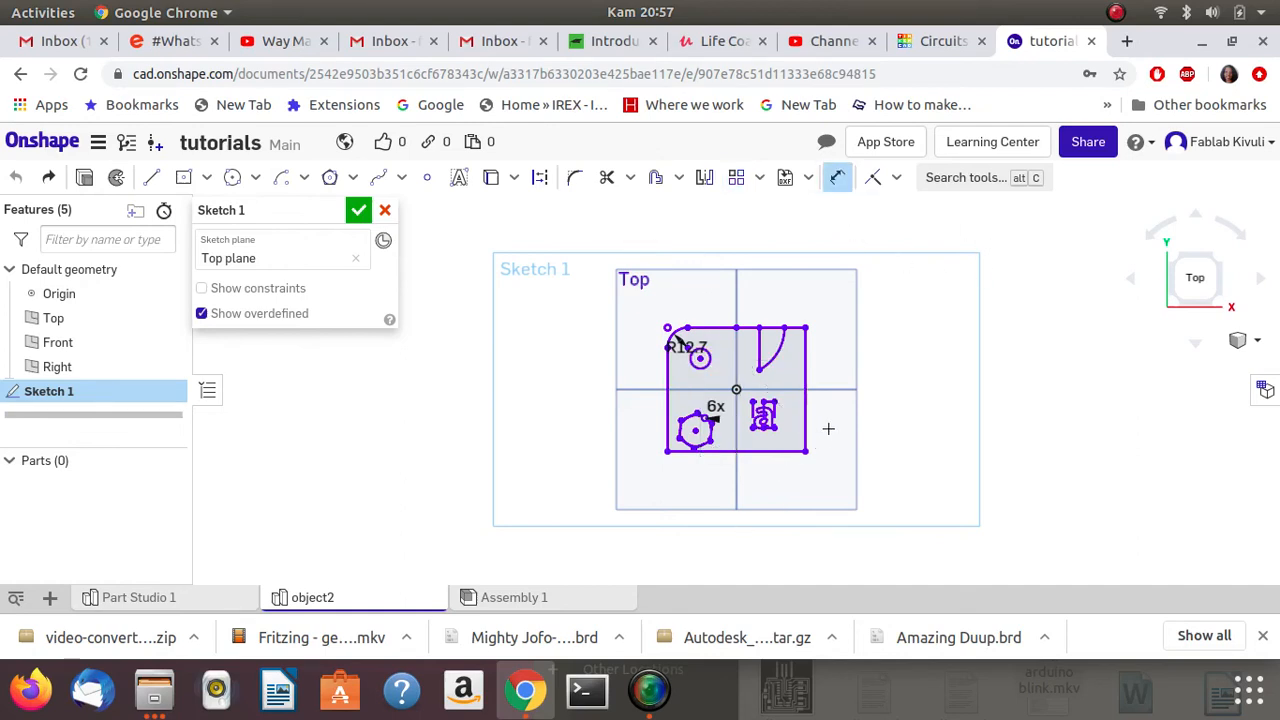
left_click(806, 375)
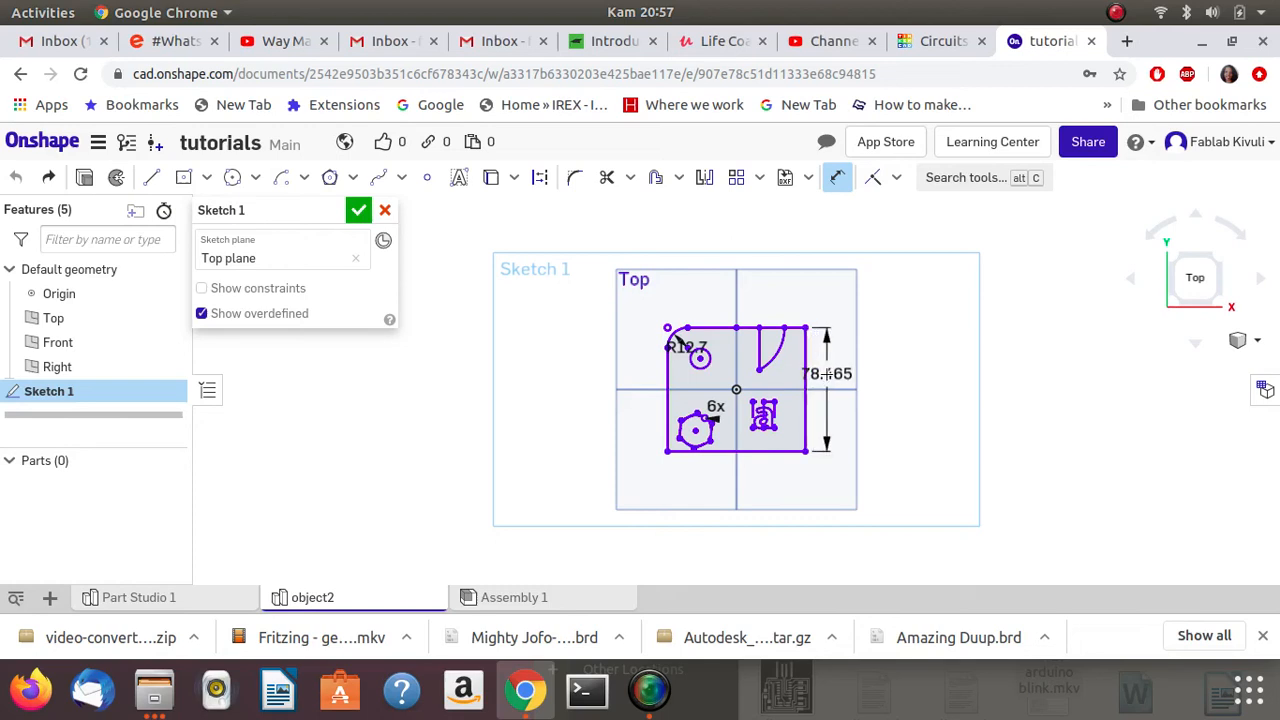
left_click(828, 374)
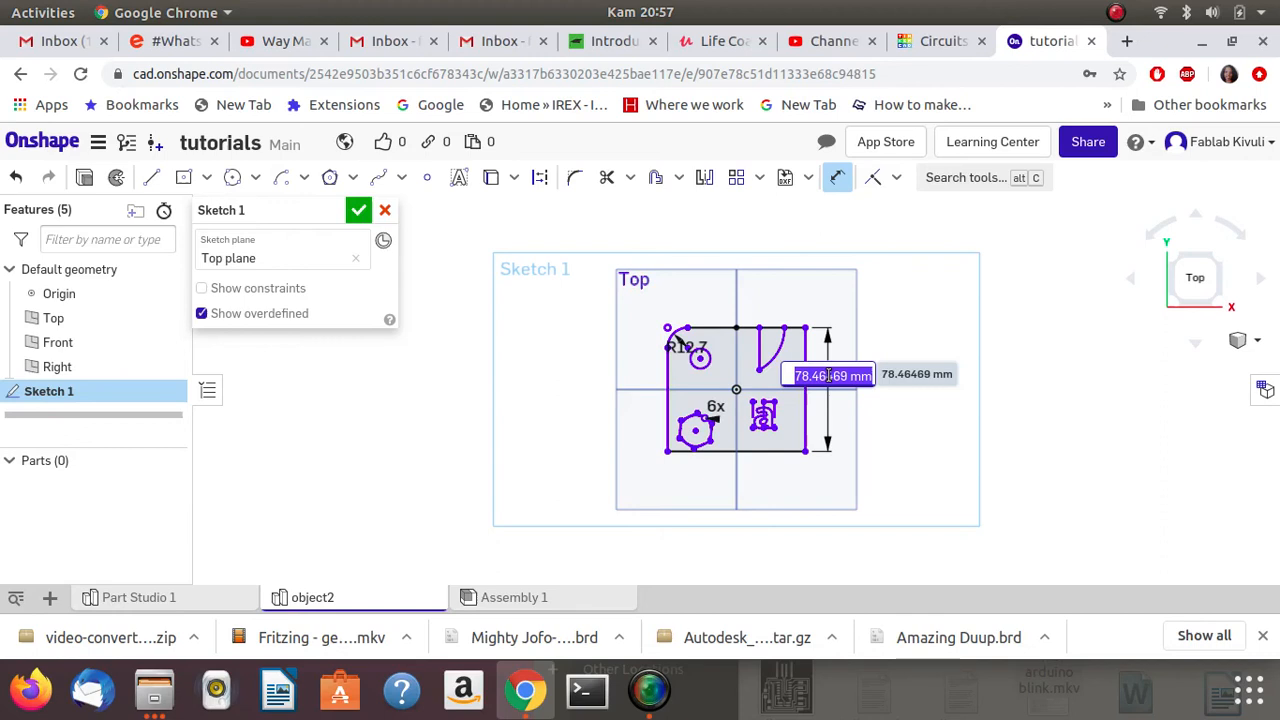
type("50")
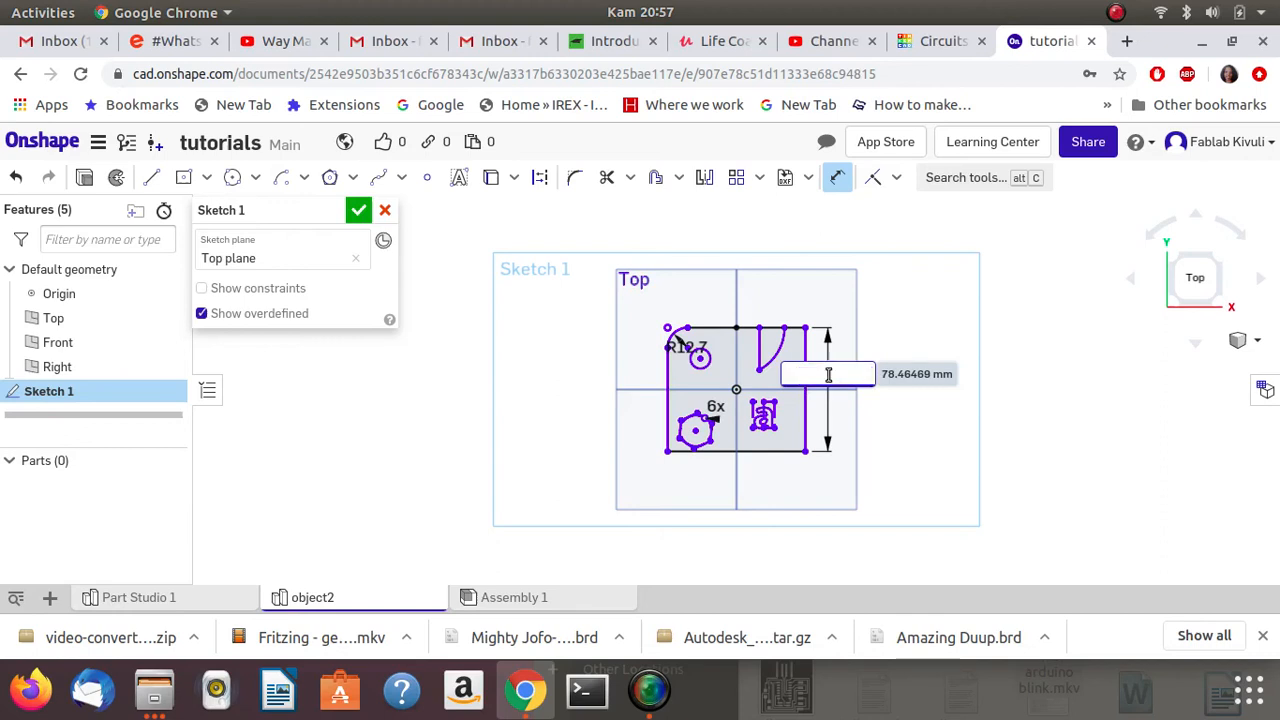
key("Return")
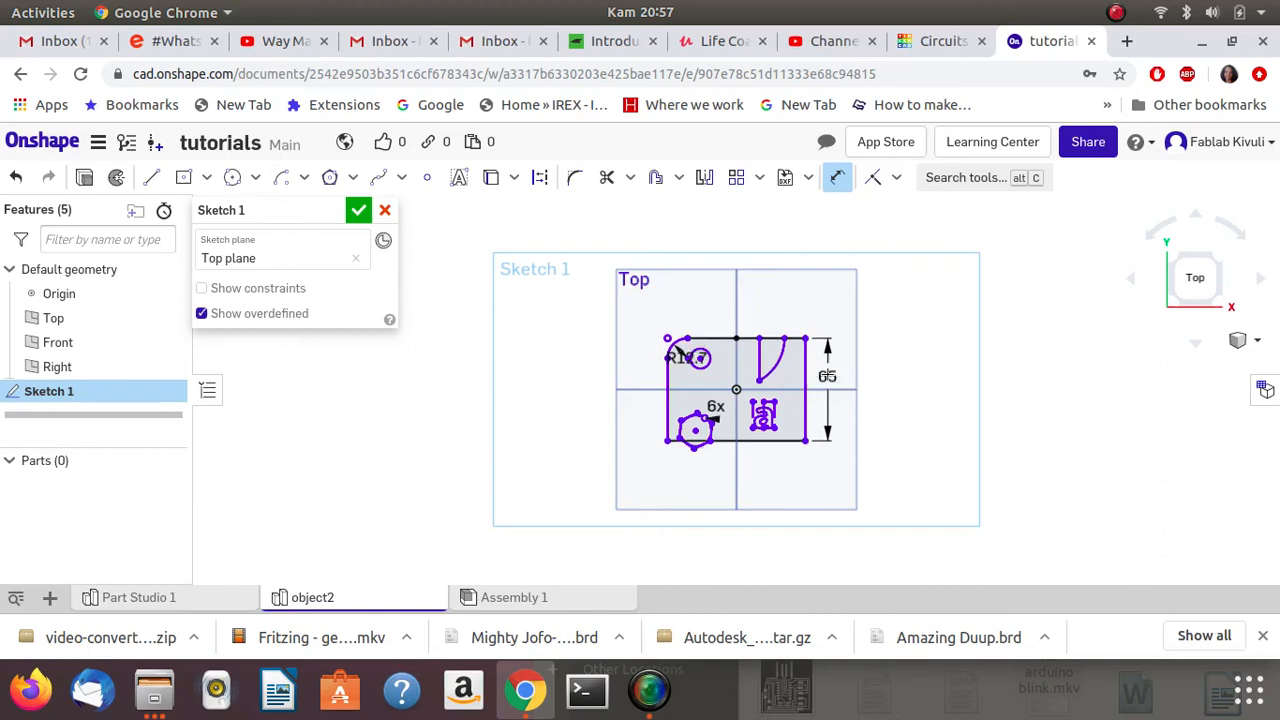
Set the right edge's length dimension to 80 mm.
double_click(826, 376)
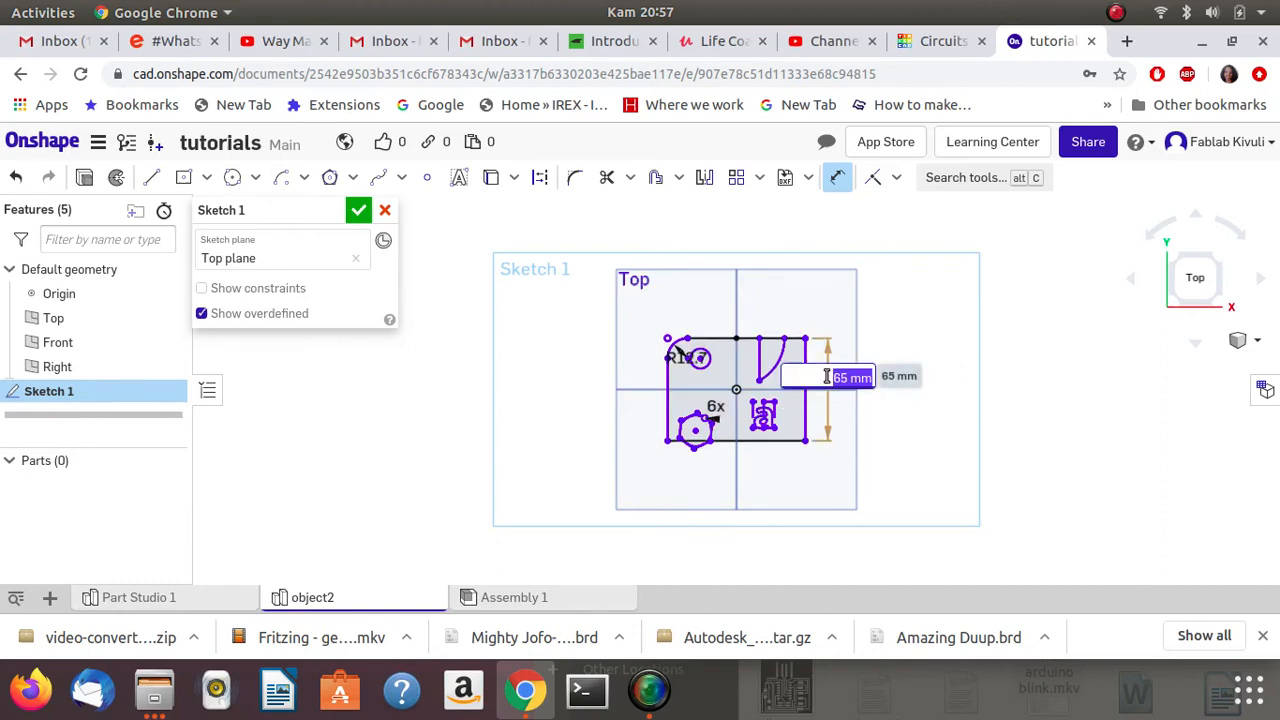
type("80")
key("Return")
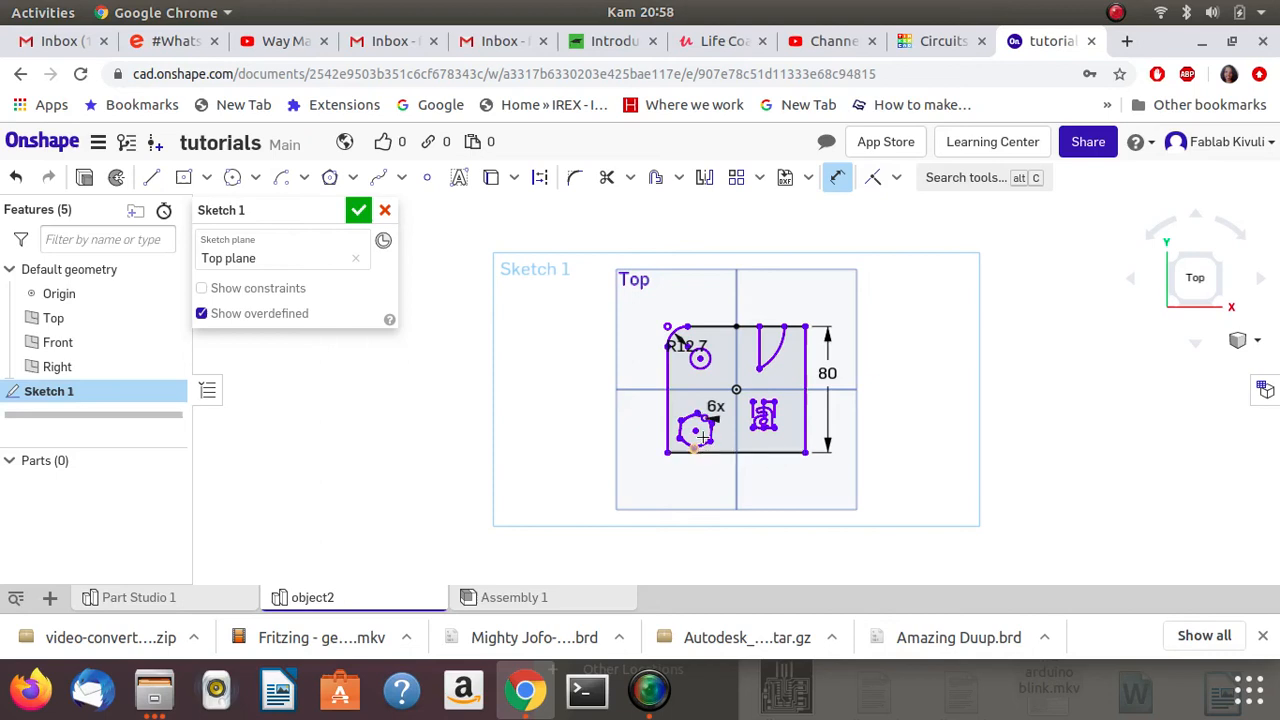
Apply an Equal constraint between the rectangle's right and bottom edges.
left_click(898, 179)
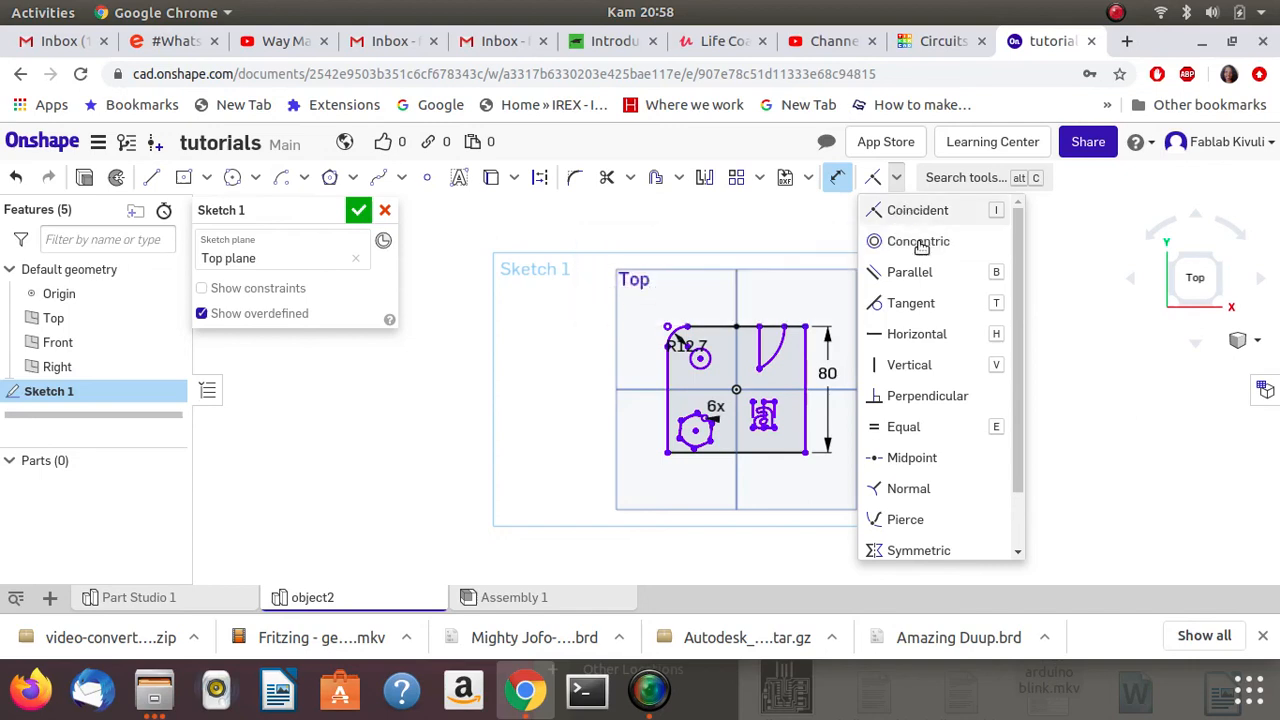
left_click(897, 428)
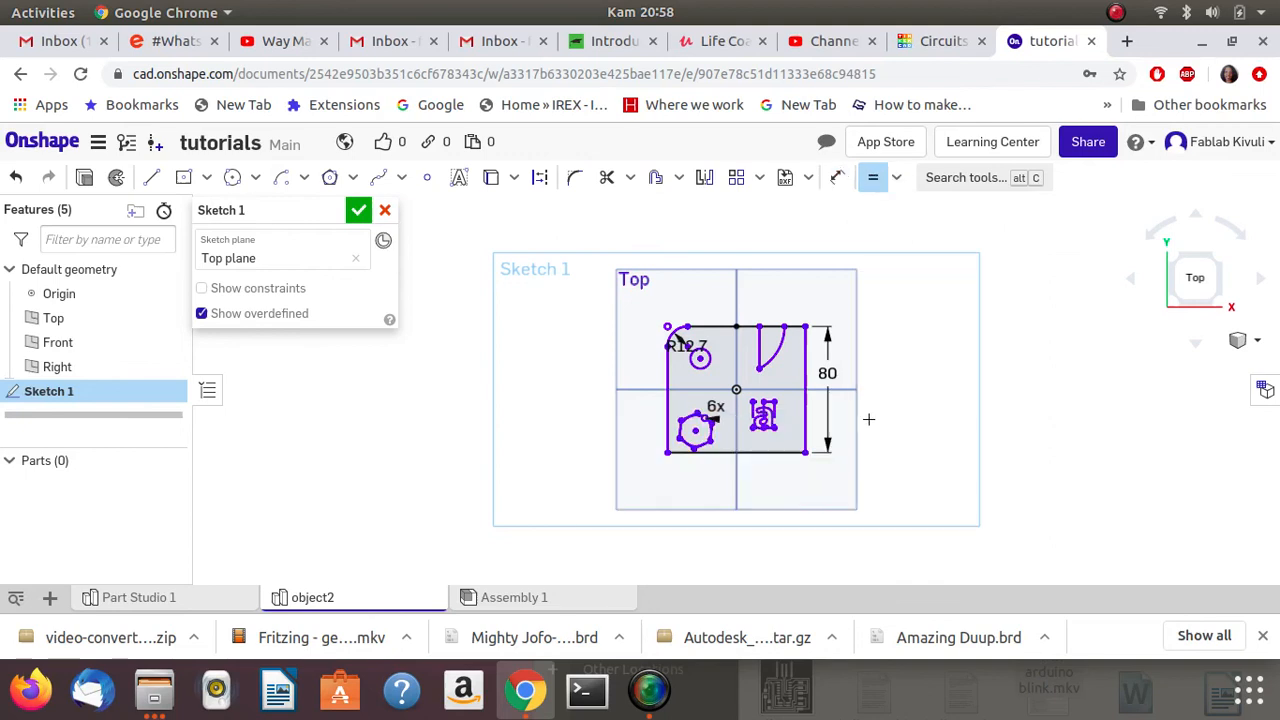
left_click(804, 386)
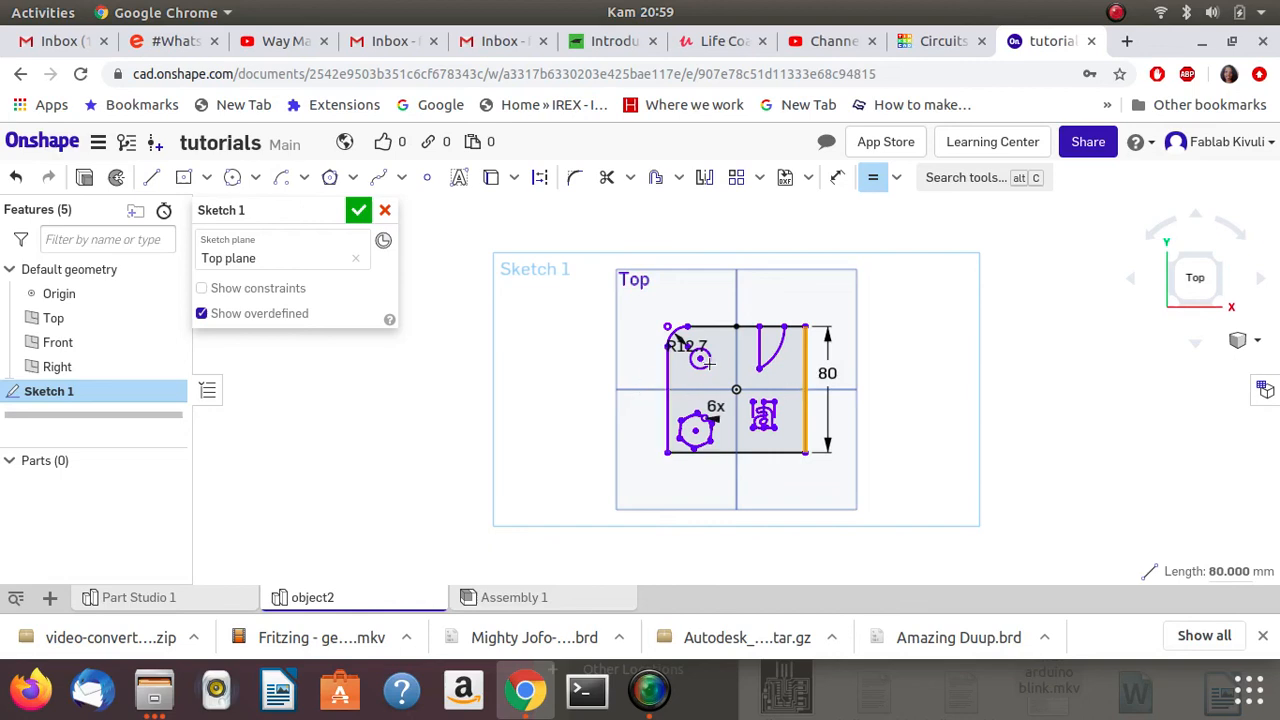
left_click(735, 454)
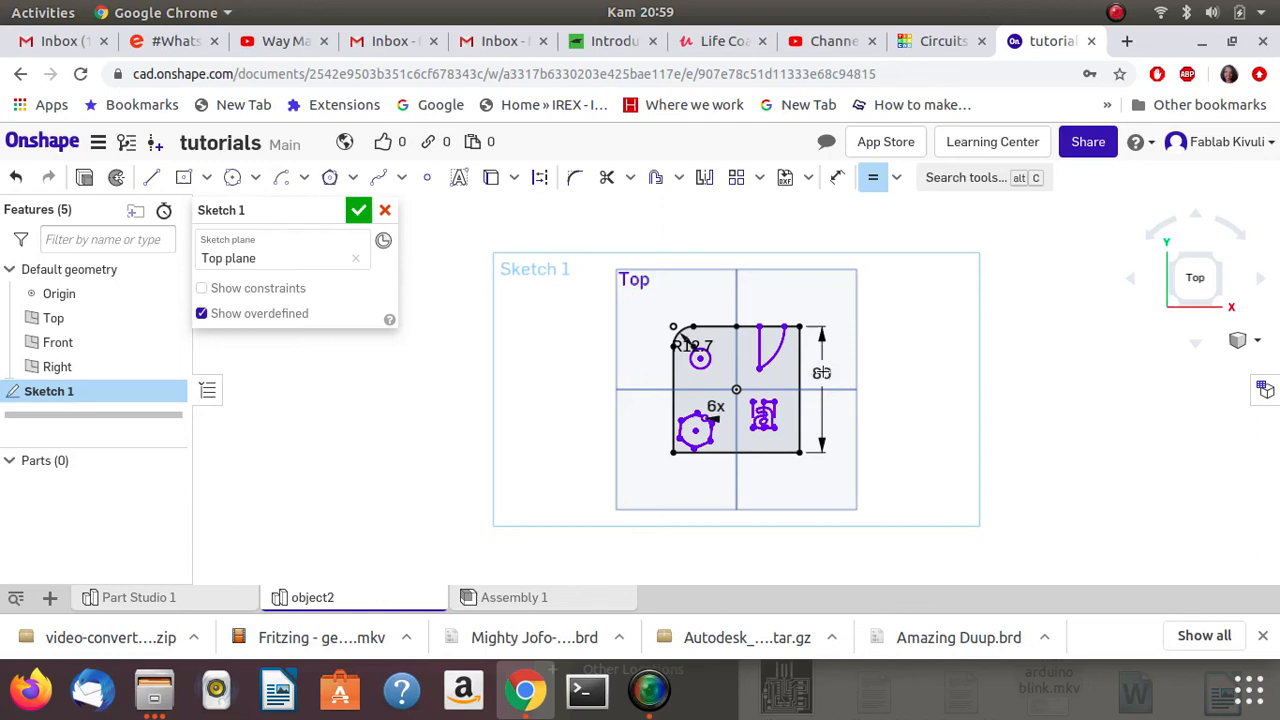
left_click(878, 188)
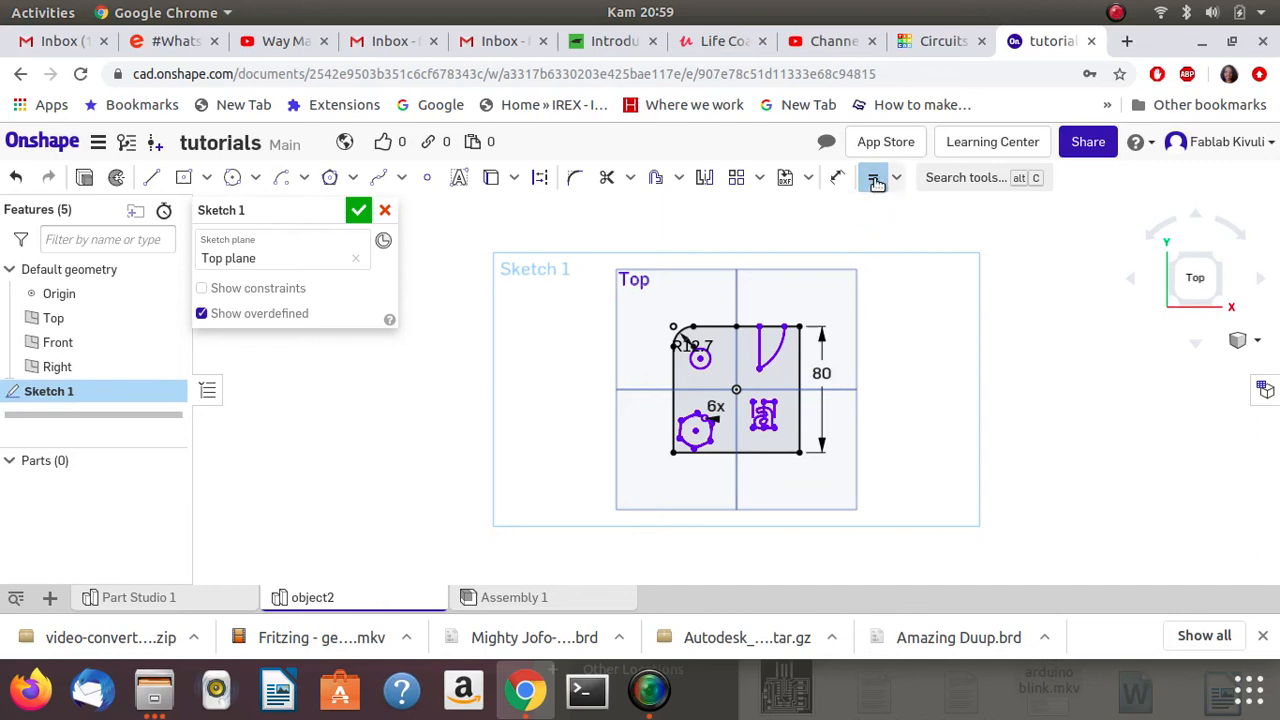
Set the length dimension of the rectangle's right edge to 70 mm to test the Equal constraint.
double_click(822, 373)
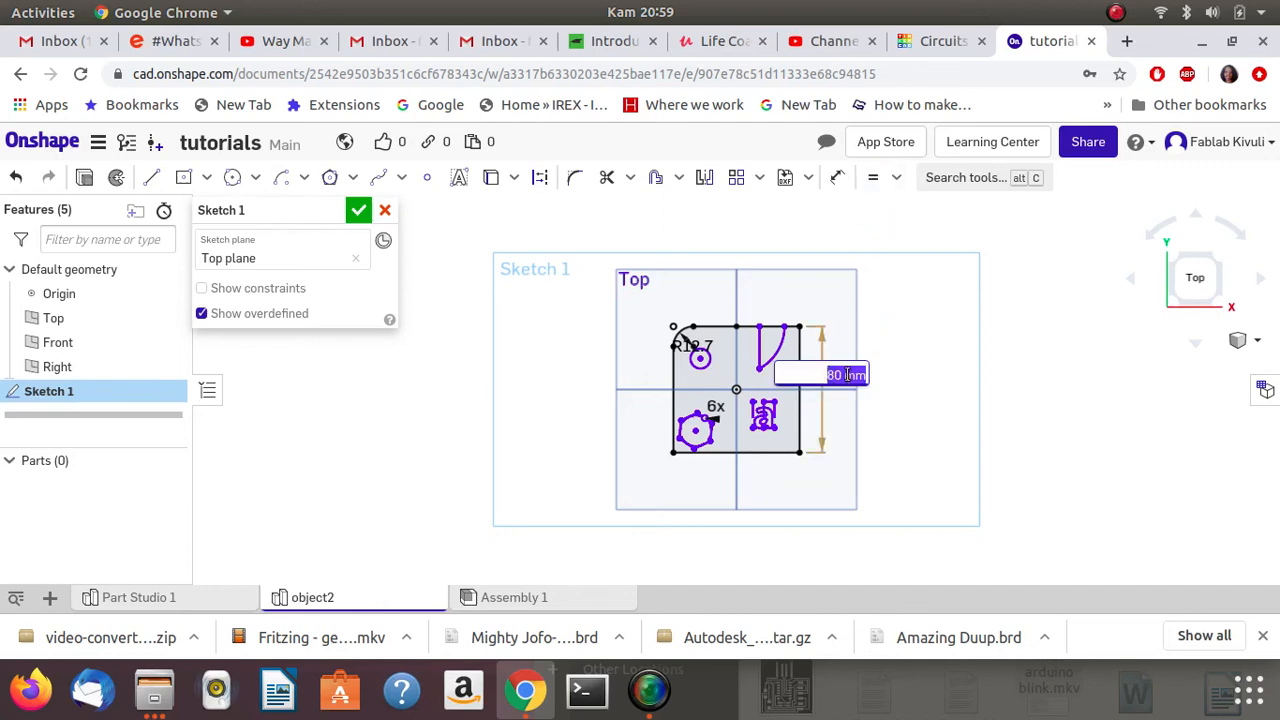
type("70")
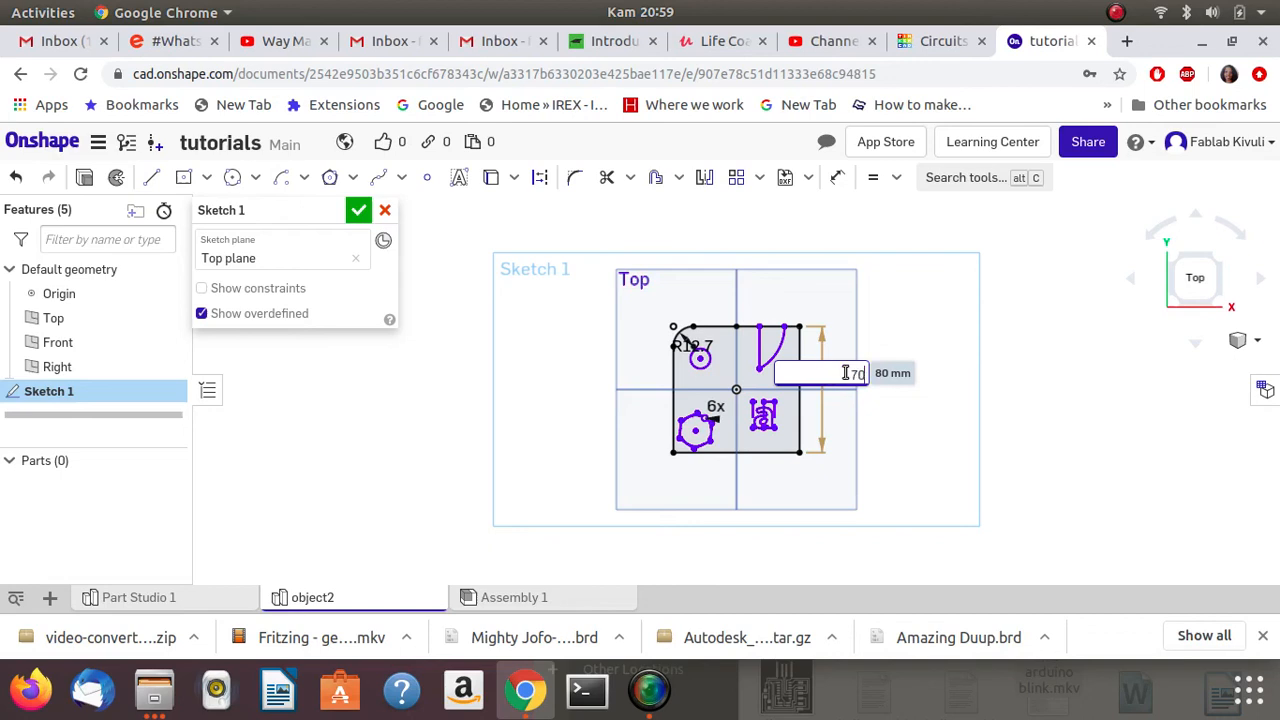
key("Return")
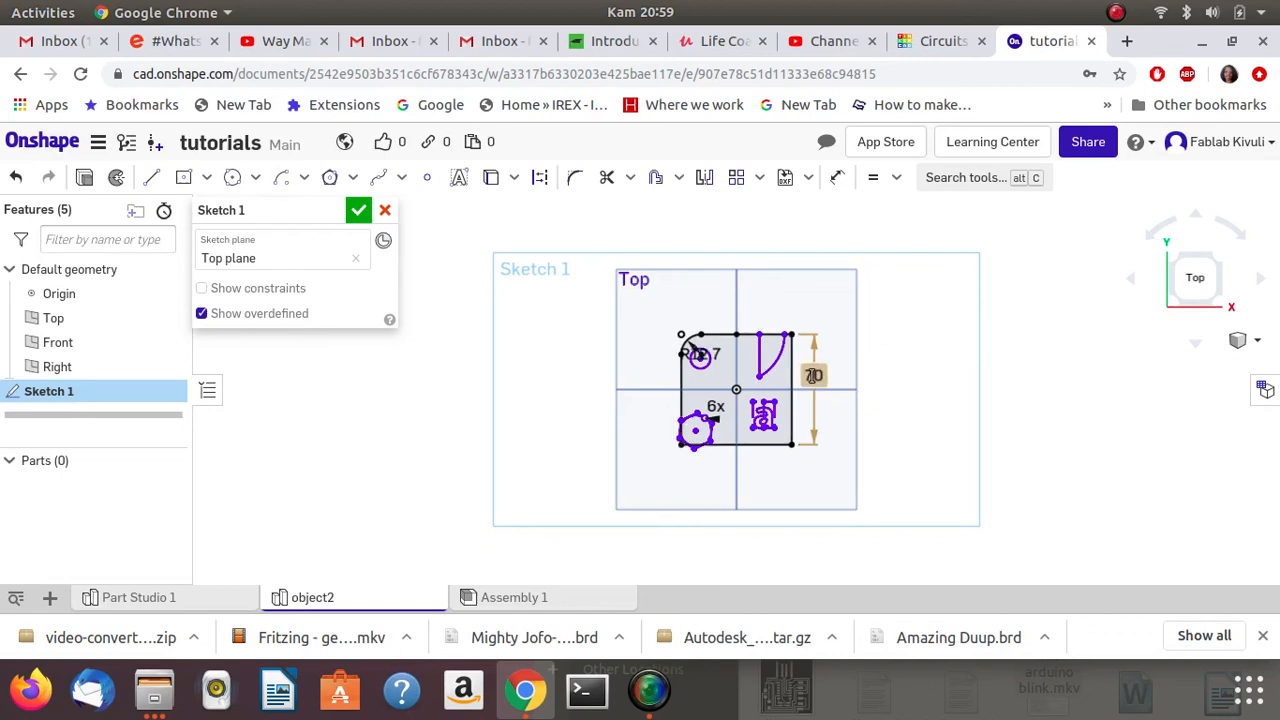
Set the length dimension of the rectangle's right edge to 90 mm.
double_click(812, 375)
type("90")
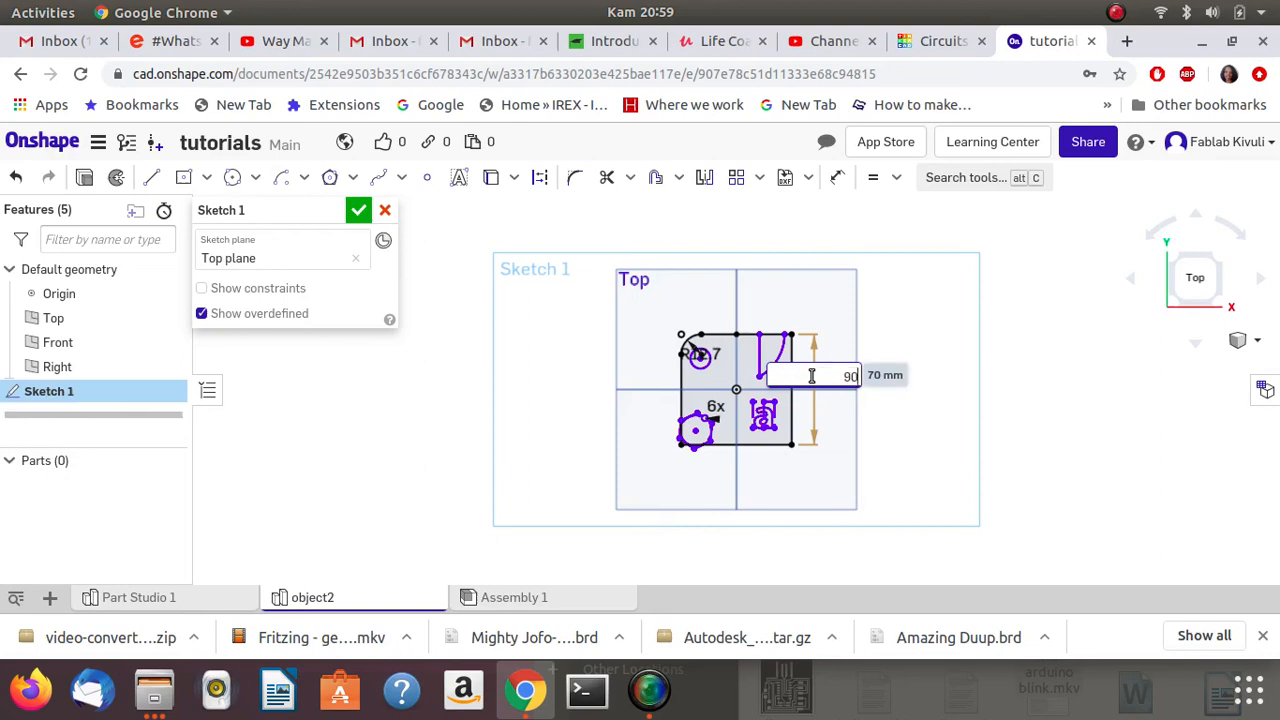
key("Return")
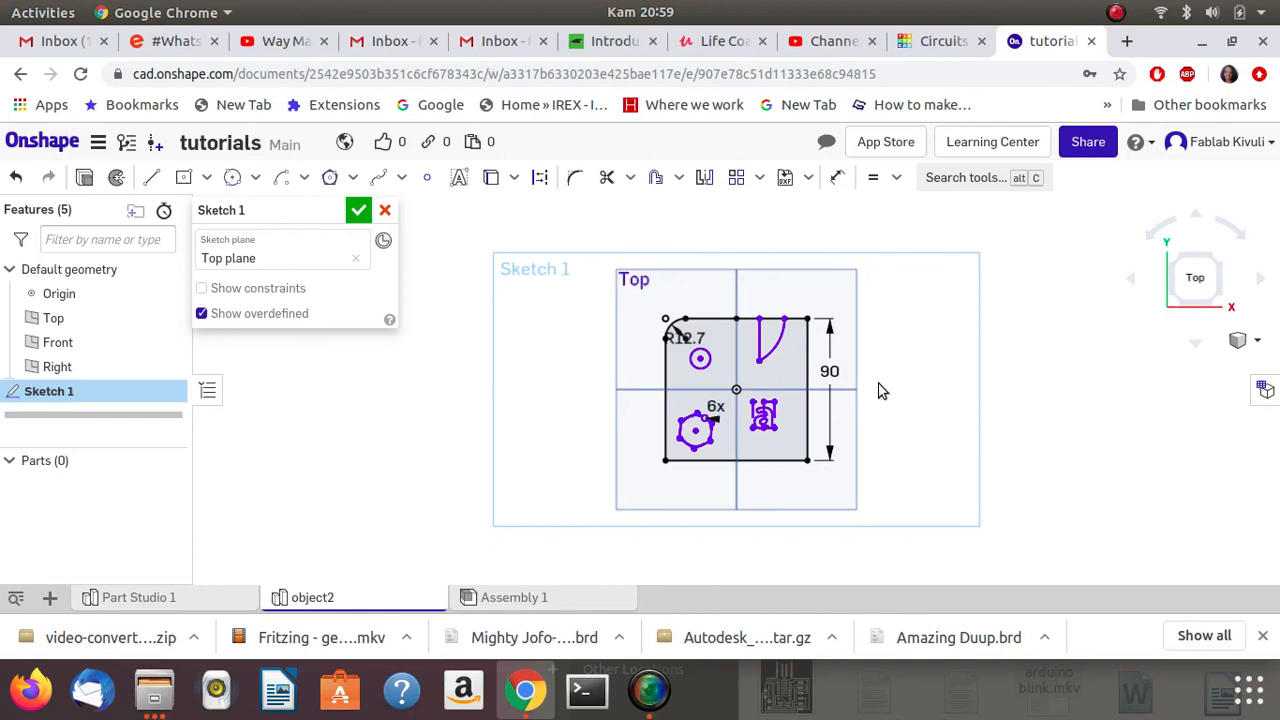
left_click(897, 177)
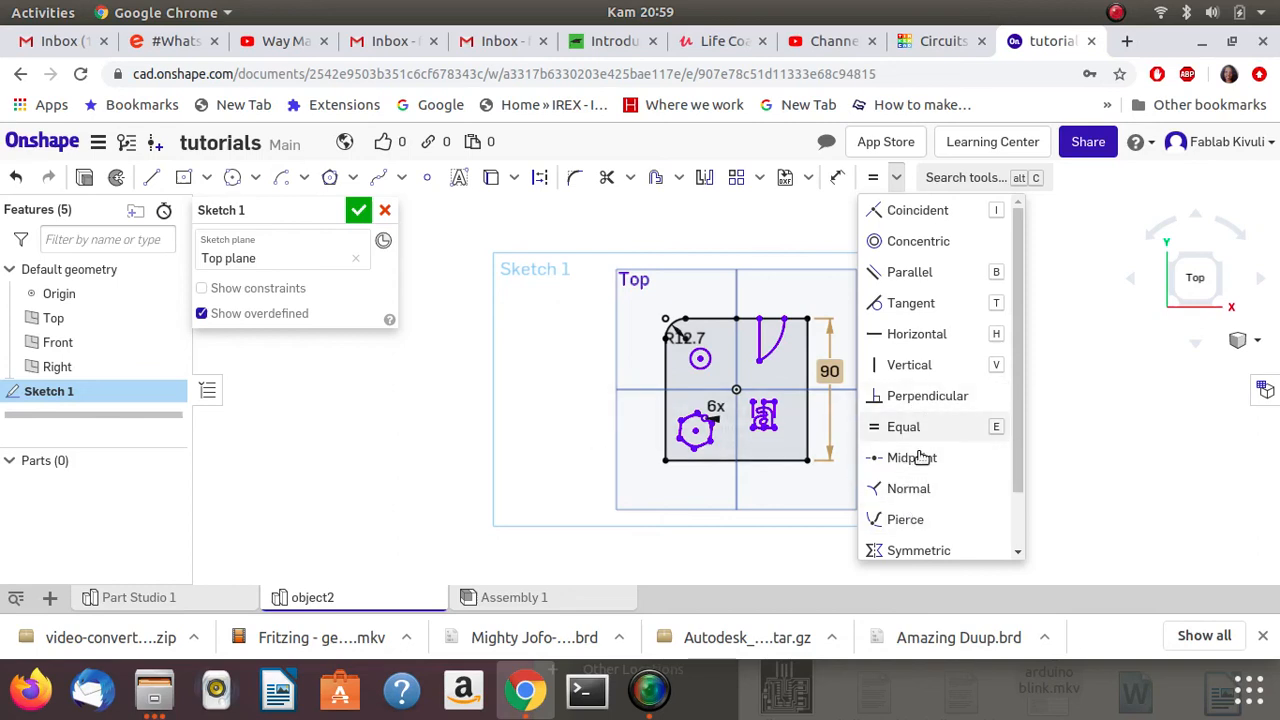
left_click(1019, 557)
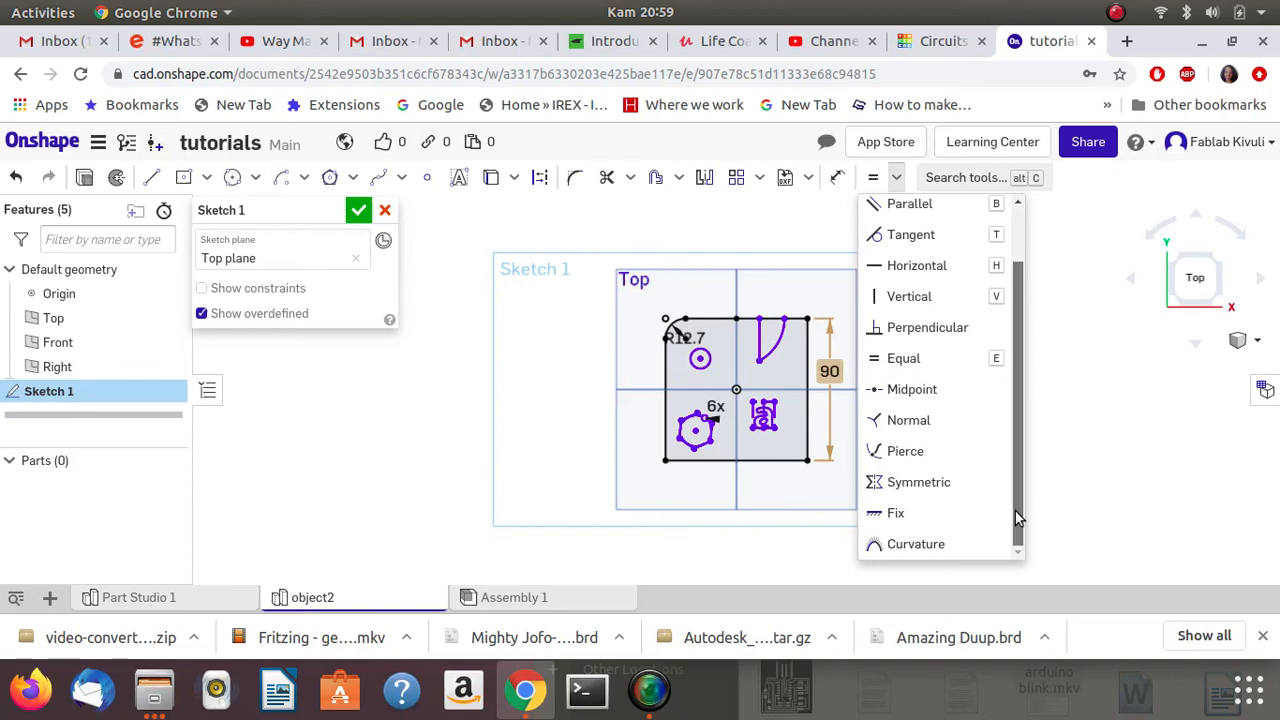
left_click_drag(1015, 511, 1010, 438)
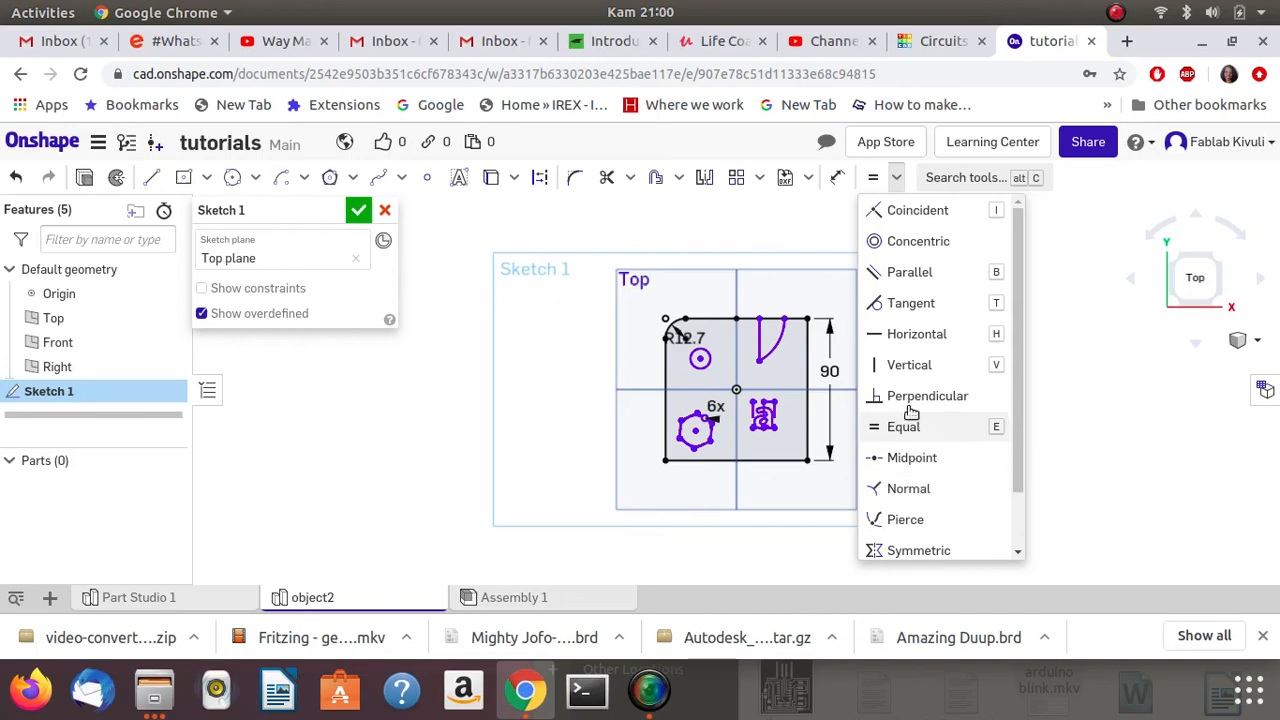
left_click(1057, 263)
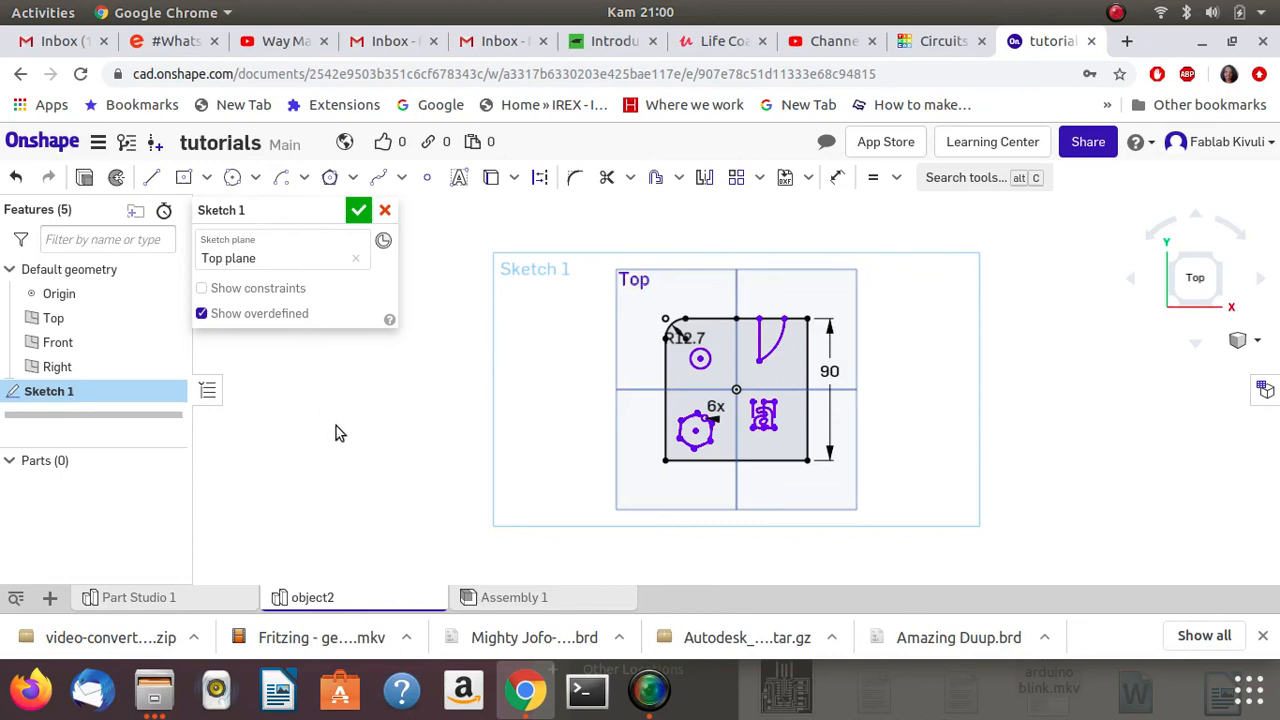
Accept Sketch 1 on the Top plane and leave sketch editing.
left_click(358, 214)
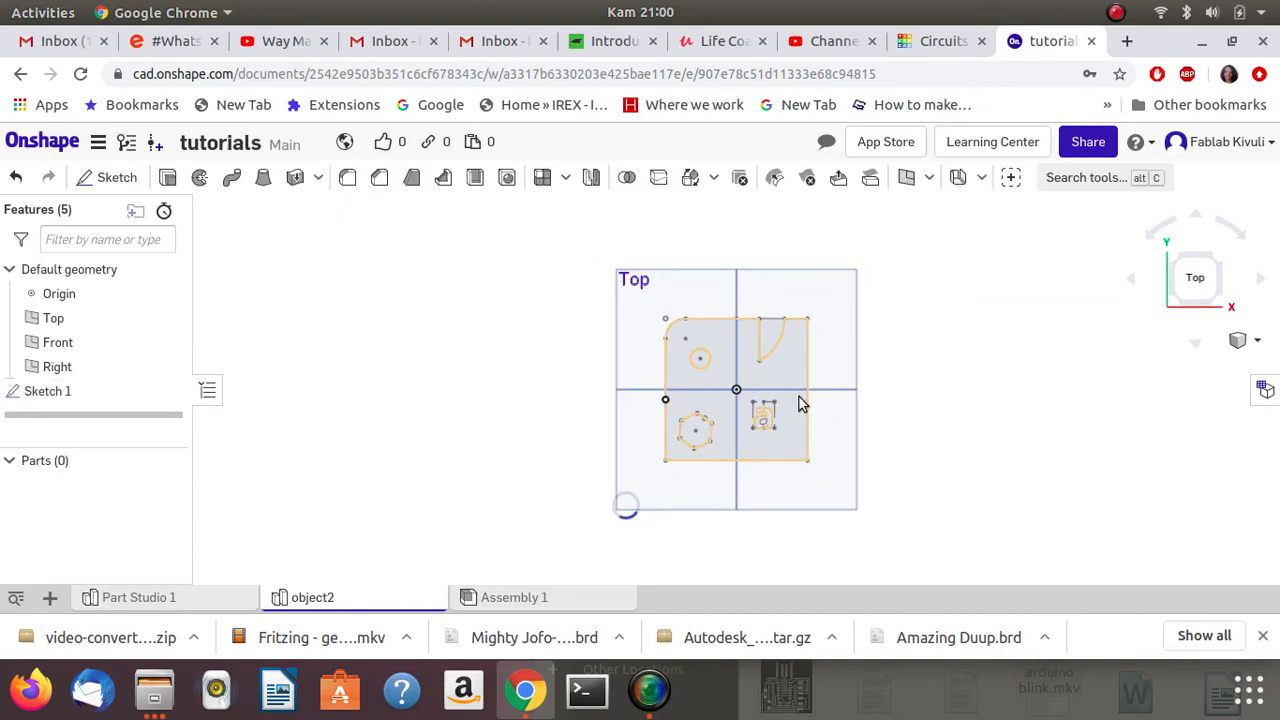